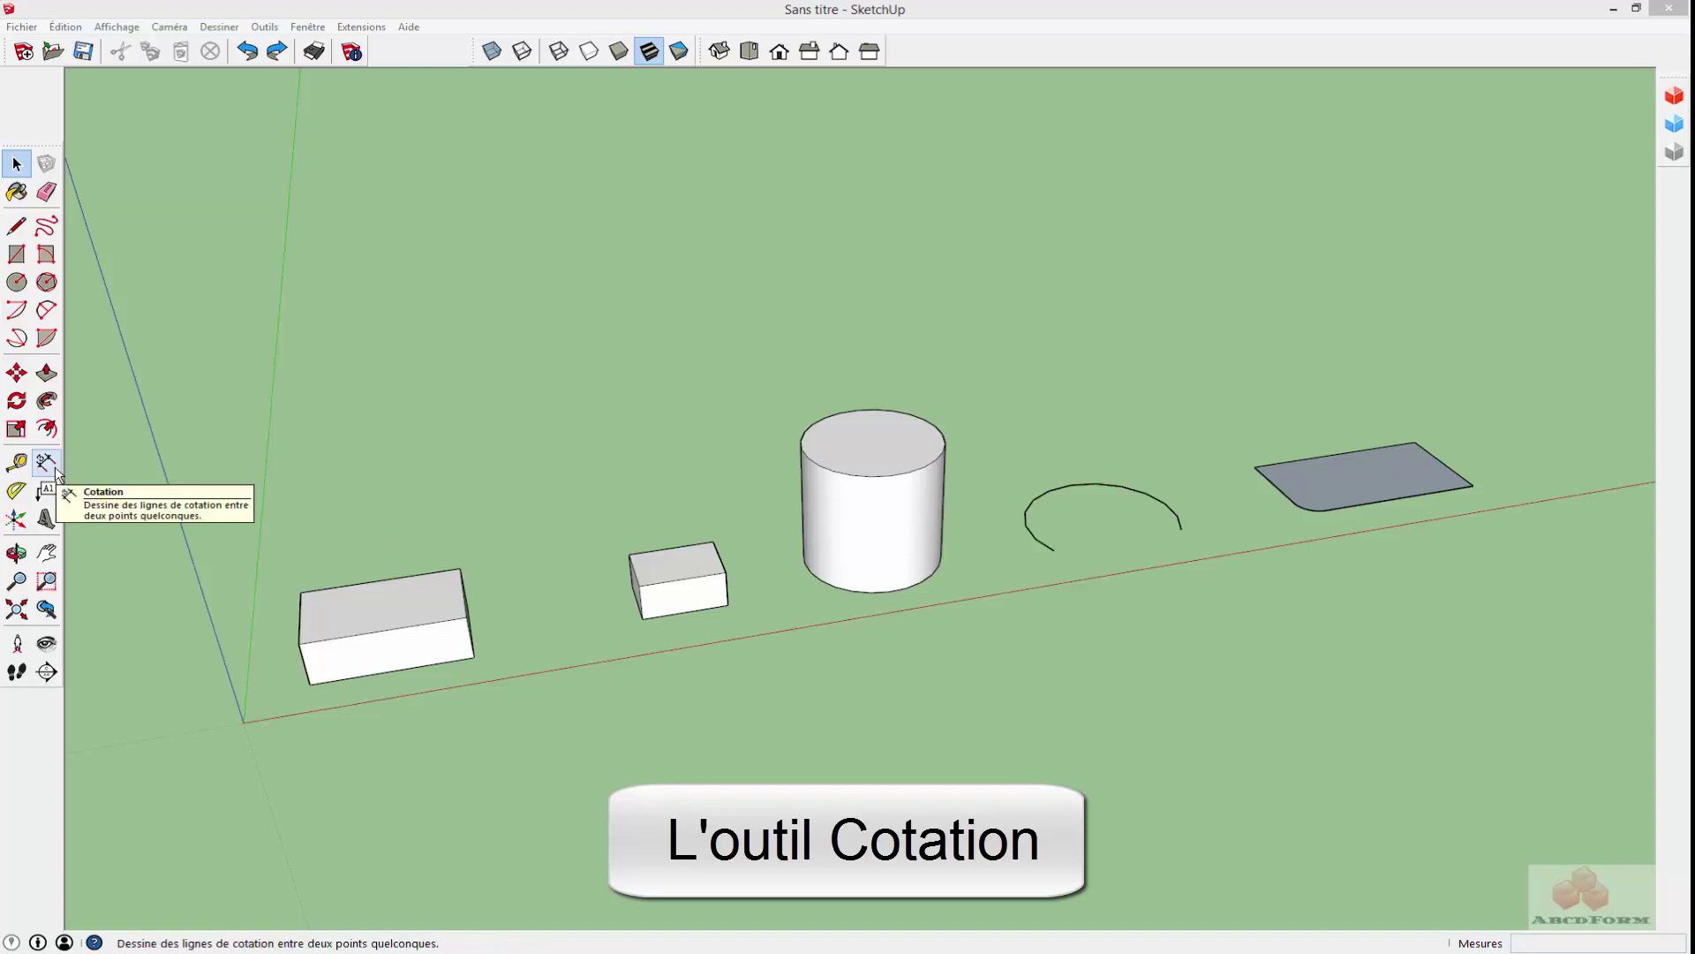
- Activate the Cotations (Dimension) tool from the Outils menu
{"action": "left_click", "coordinate": [264, 27]}
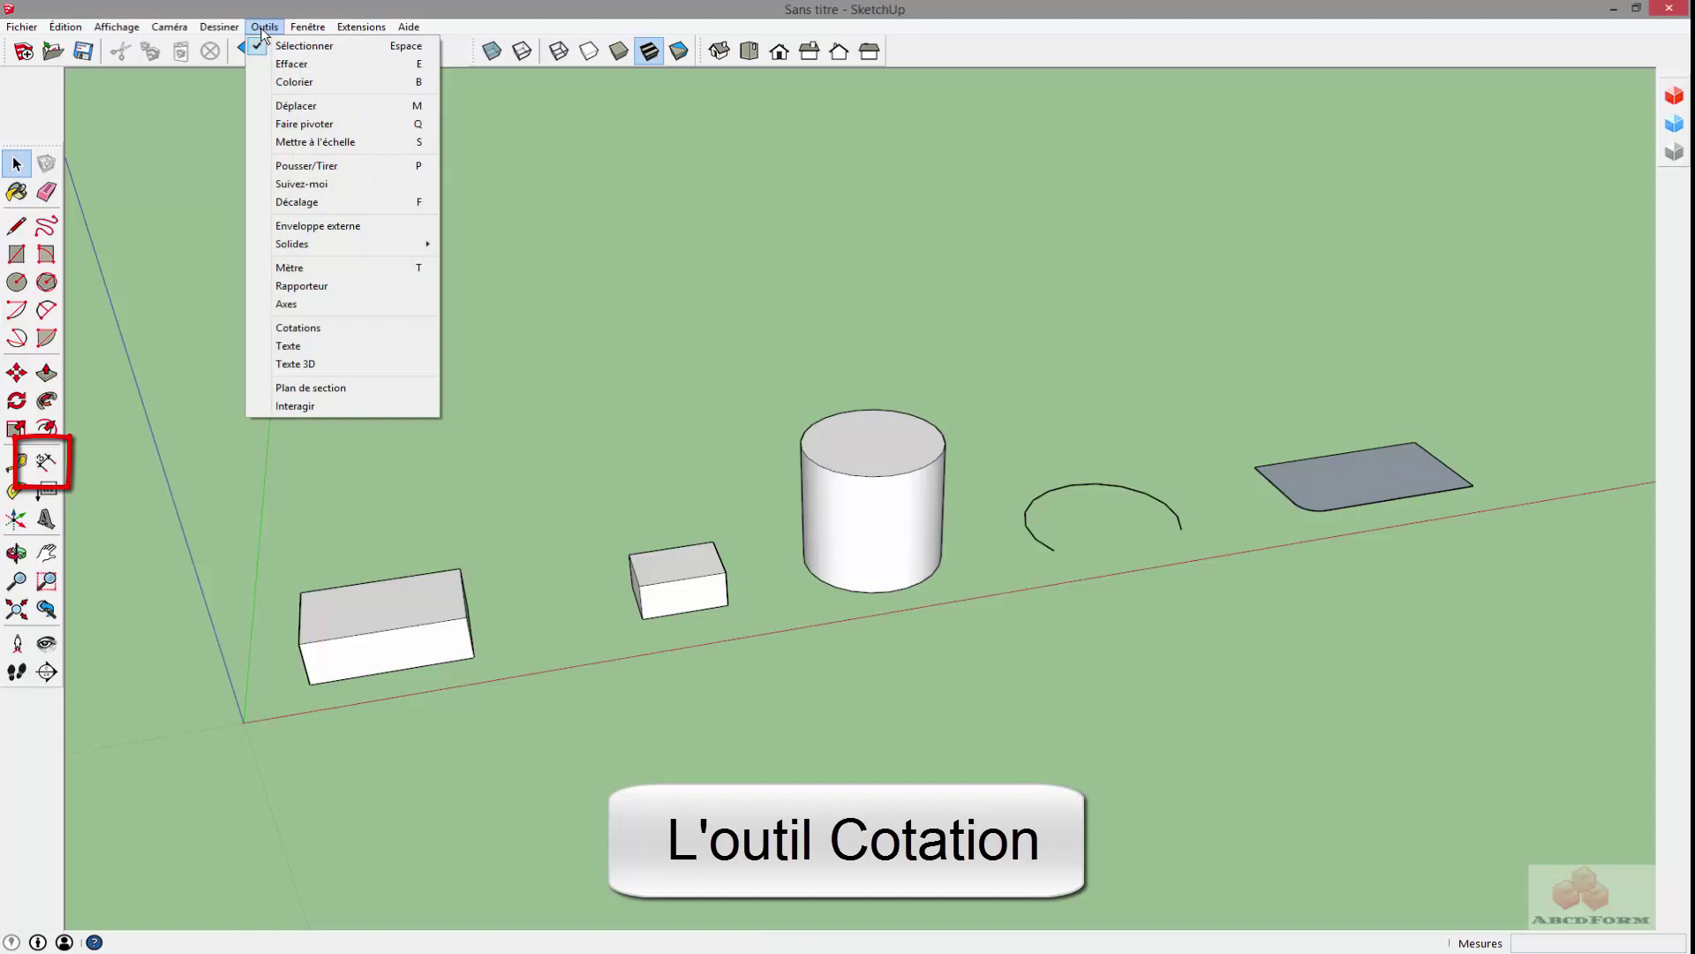
{"action": "left_click", "coordinate": [320, 333]}
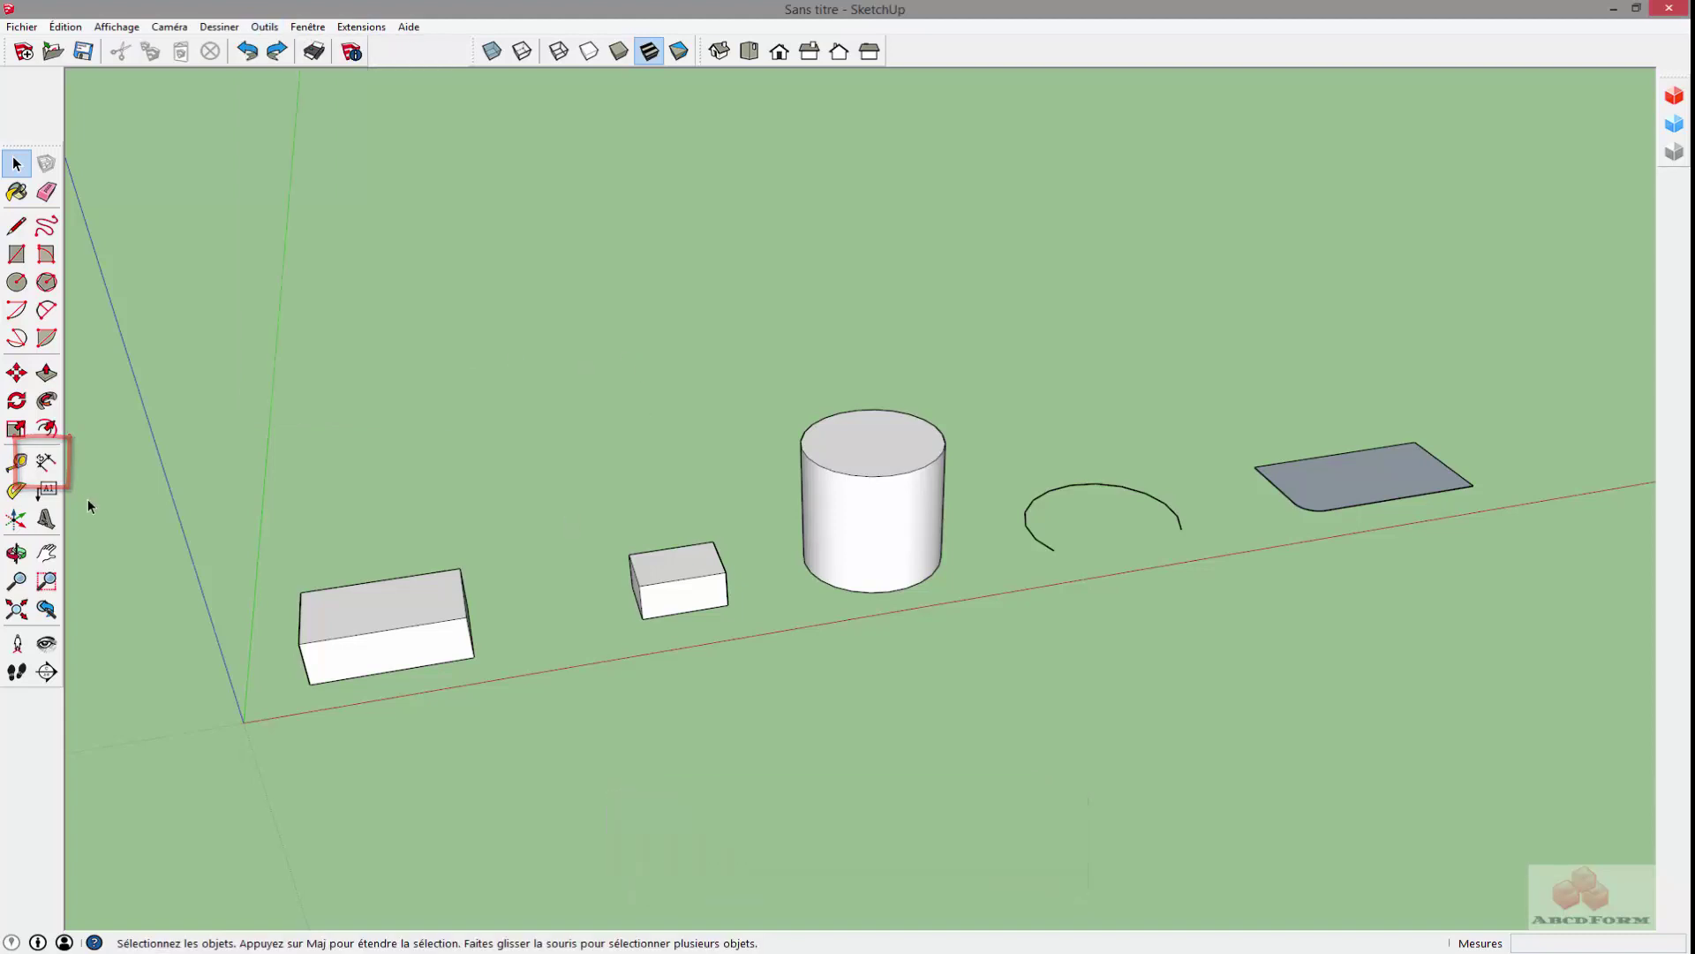
- Dimension the large box's top edge, placing the 345,78 label above it
{"action": "scroll", "coordinate": [297, 647], "scroll_direction": "up", "scroll_amount": 2}
{"action": "scroll", "coordinate": [301, 644], "scroll_direction": "up", "scroll_amount": 1}
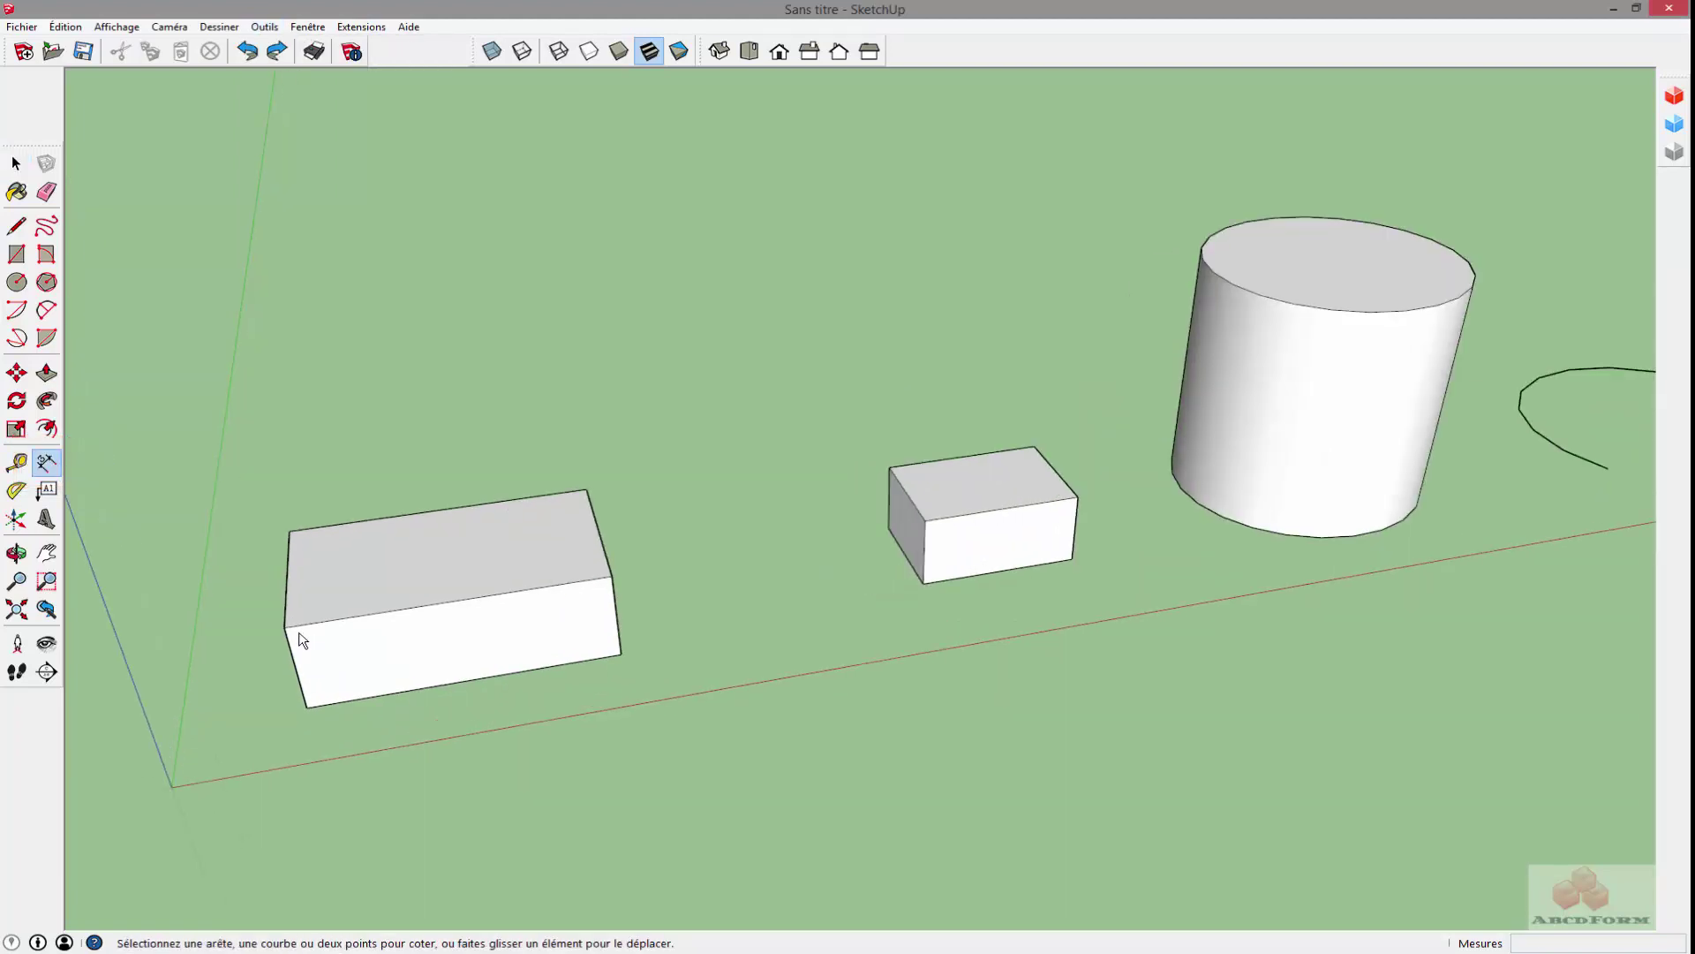
{"action": "left_click", "coordinate": [284, 626]}
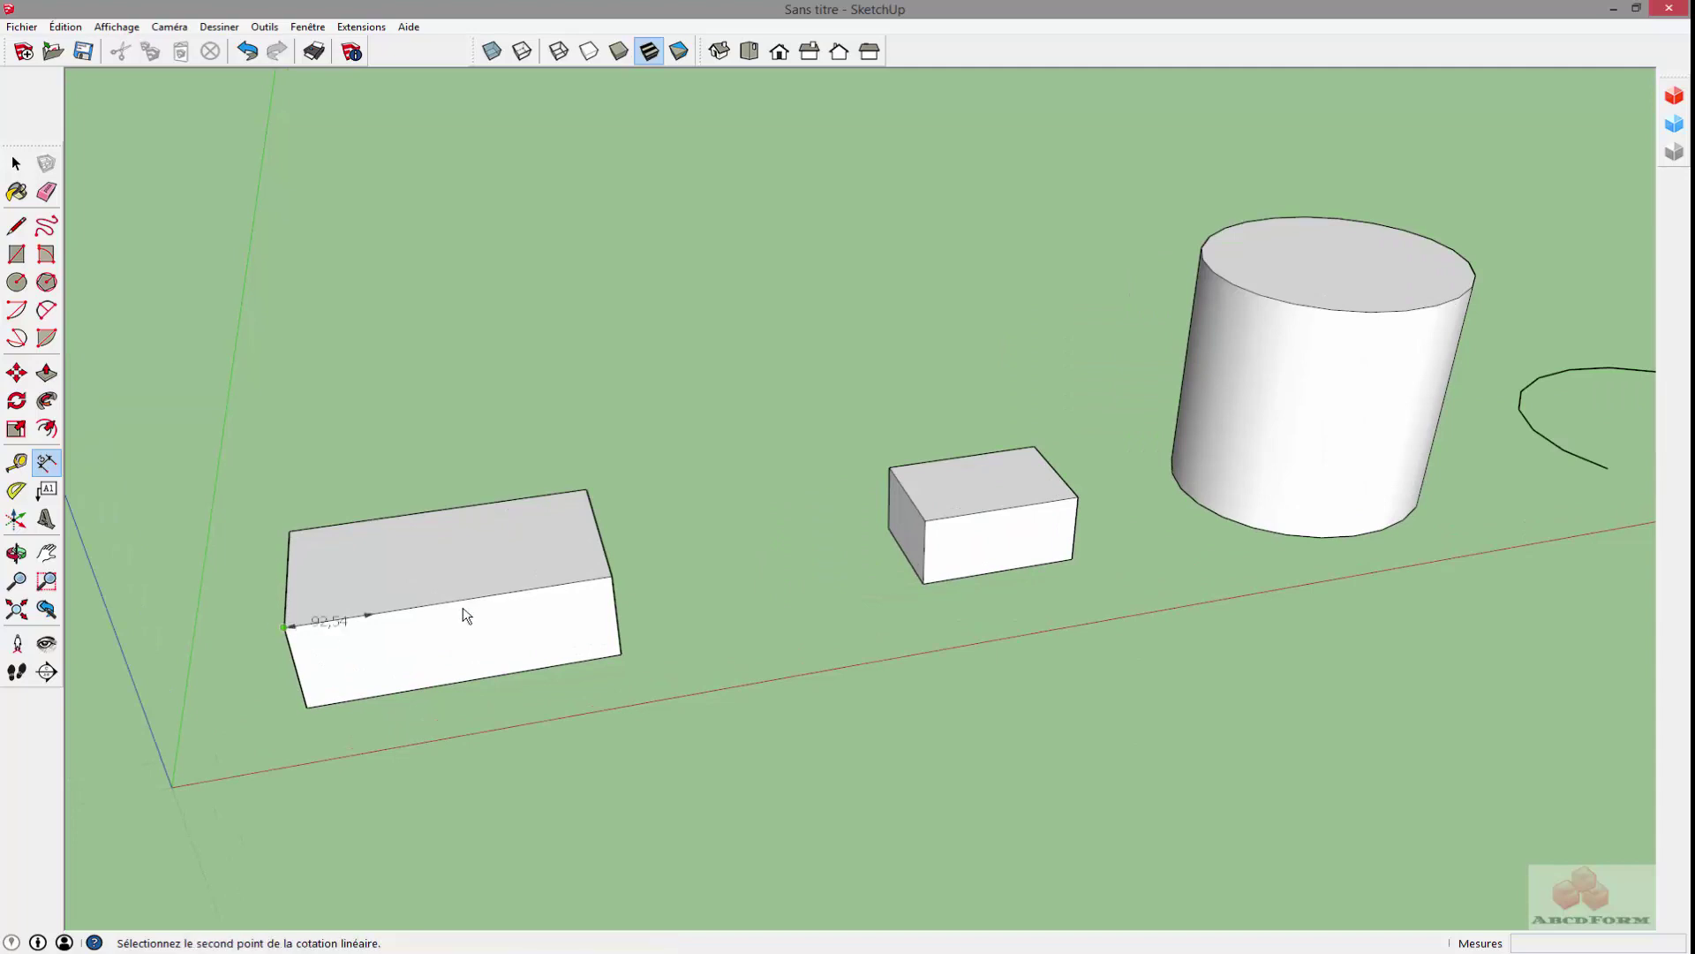
{"action": "left_click", "coordinate": [612, 578]}
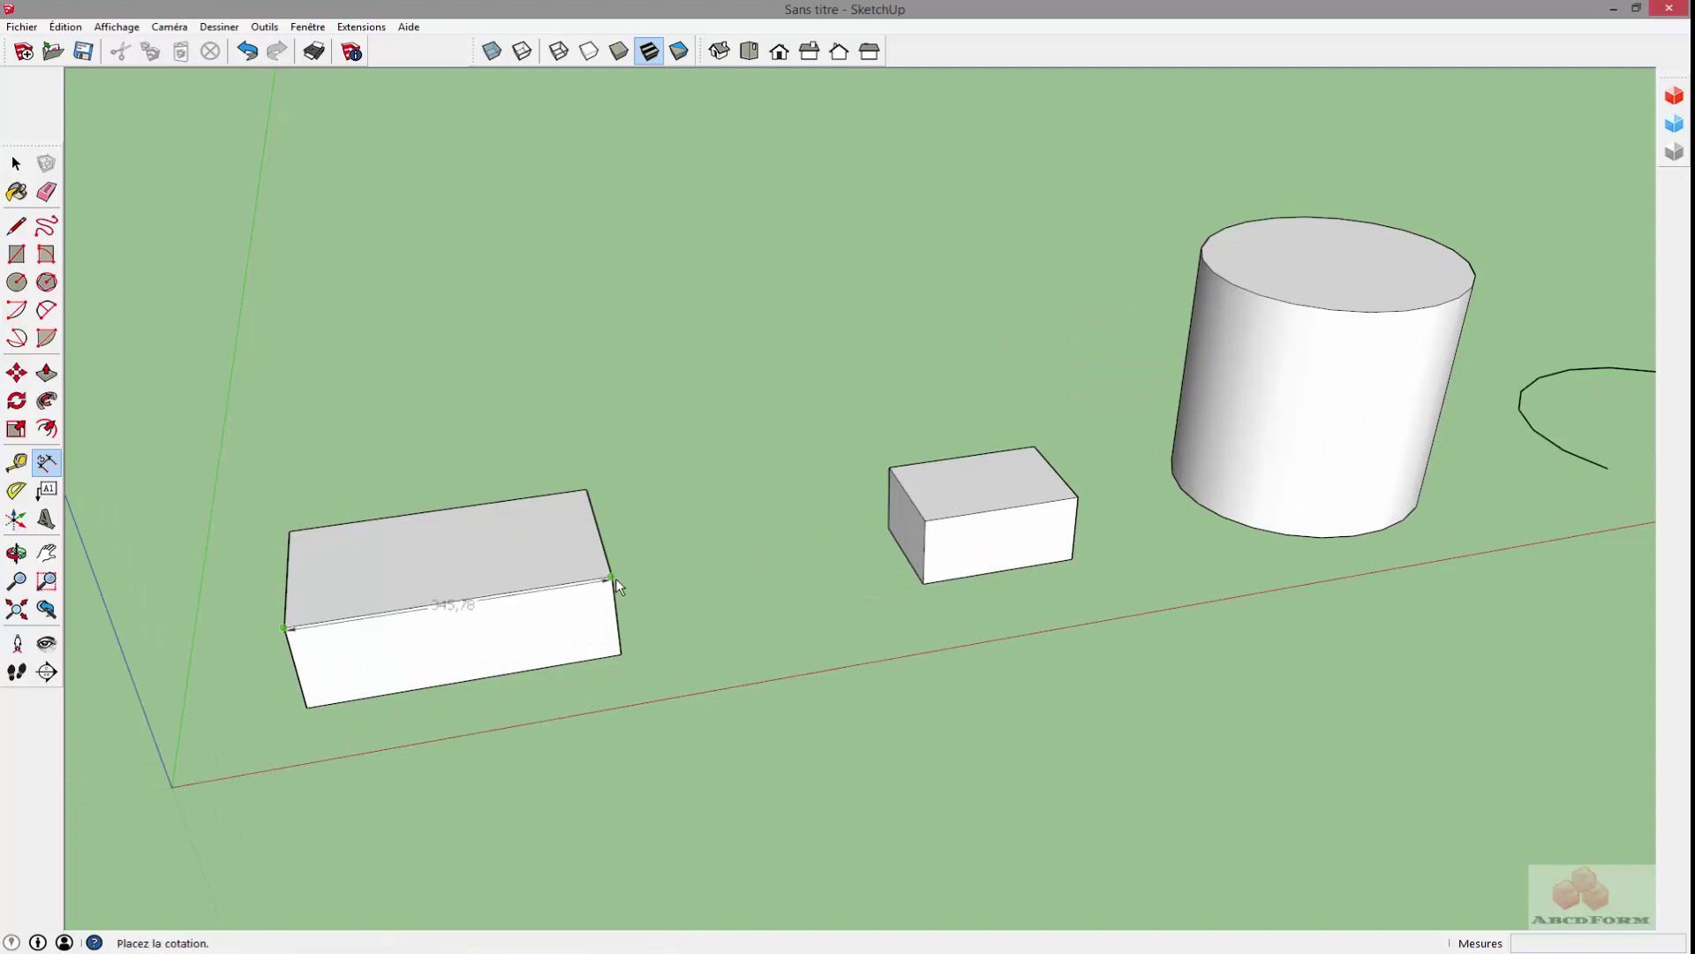
{"action": "left_click", "coordinate": [544, 408]}
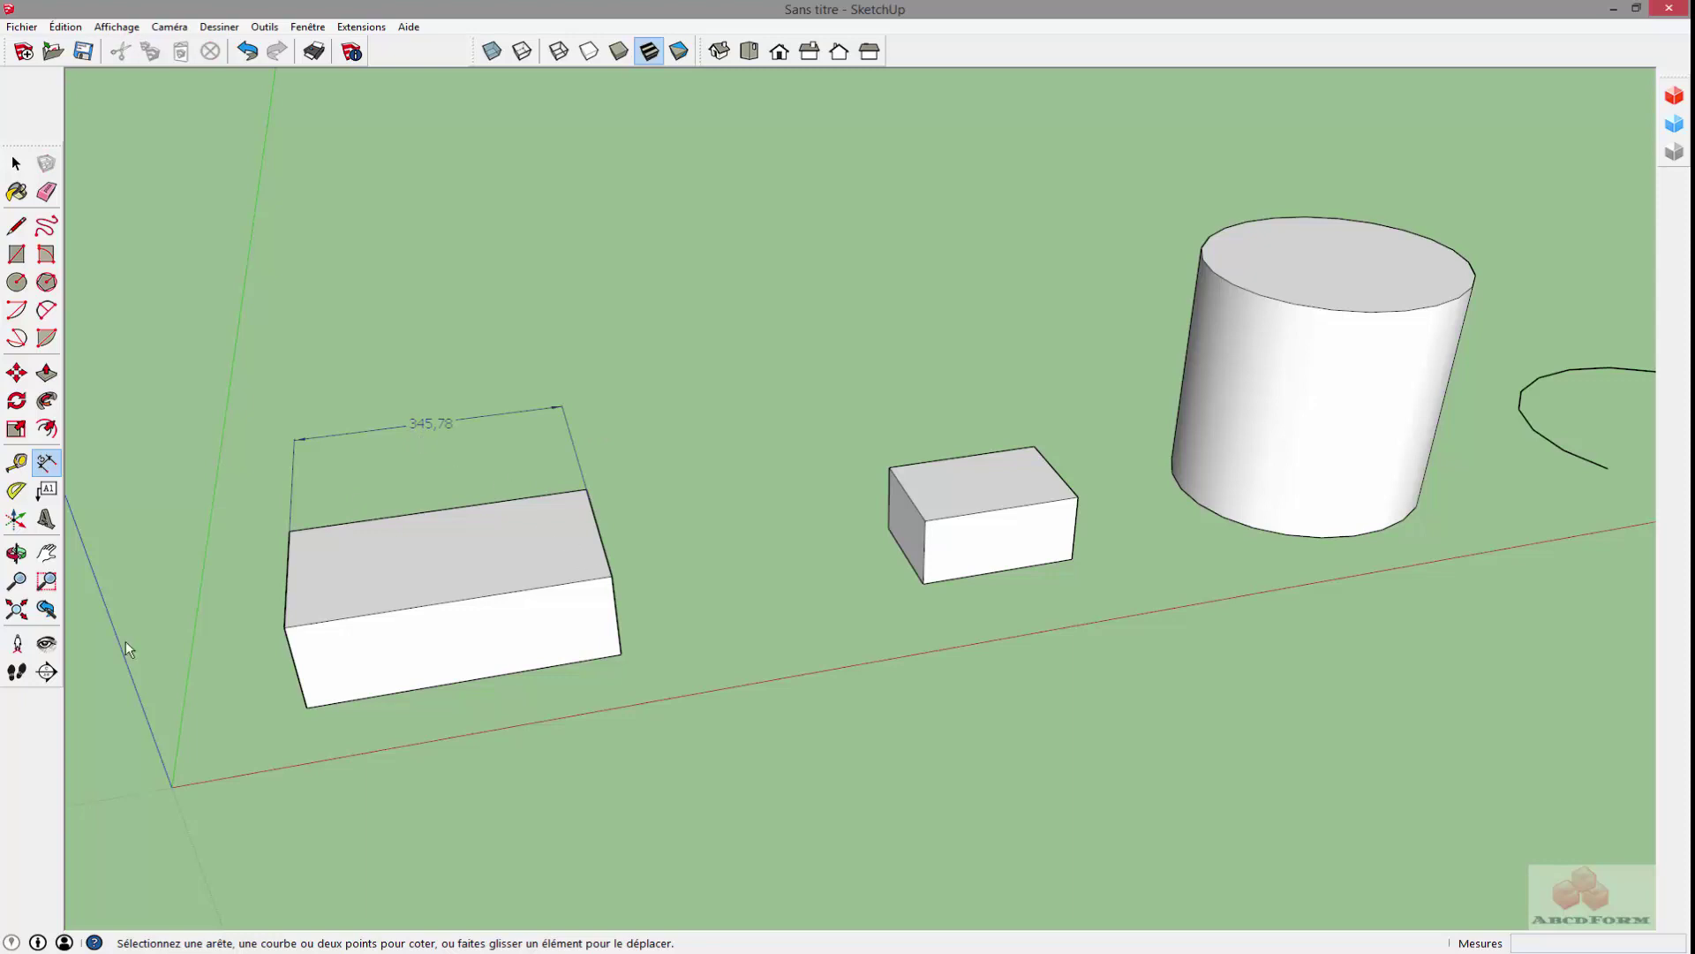
- Dimension the large box's left edge at 205,67 and begin one on its right edge
{"action": "middle_click_drag", "start_coordinate": [125, 641], "coordinate": [350, 638]}
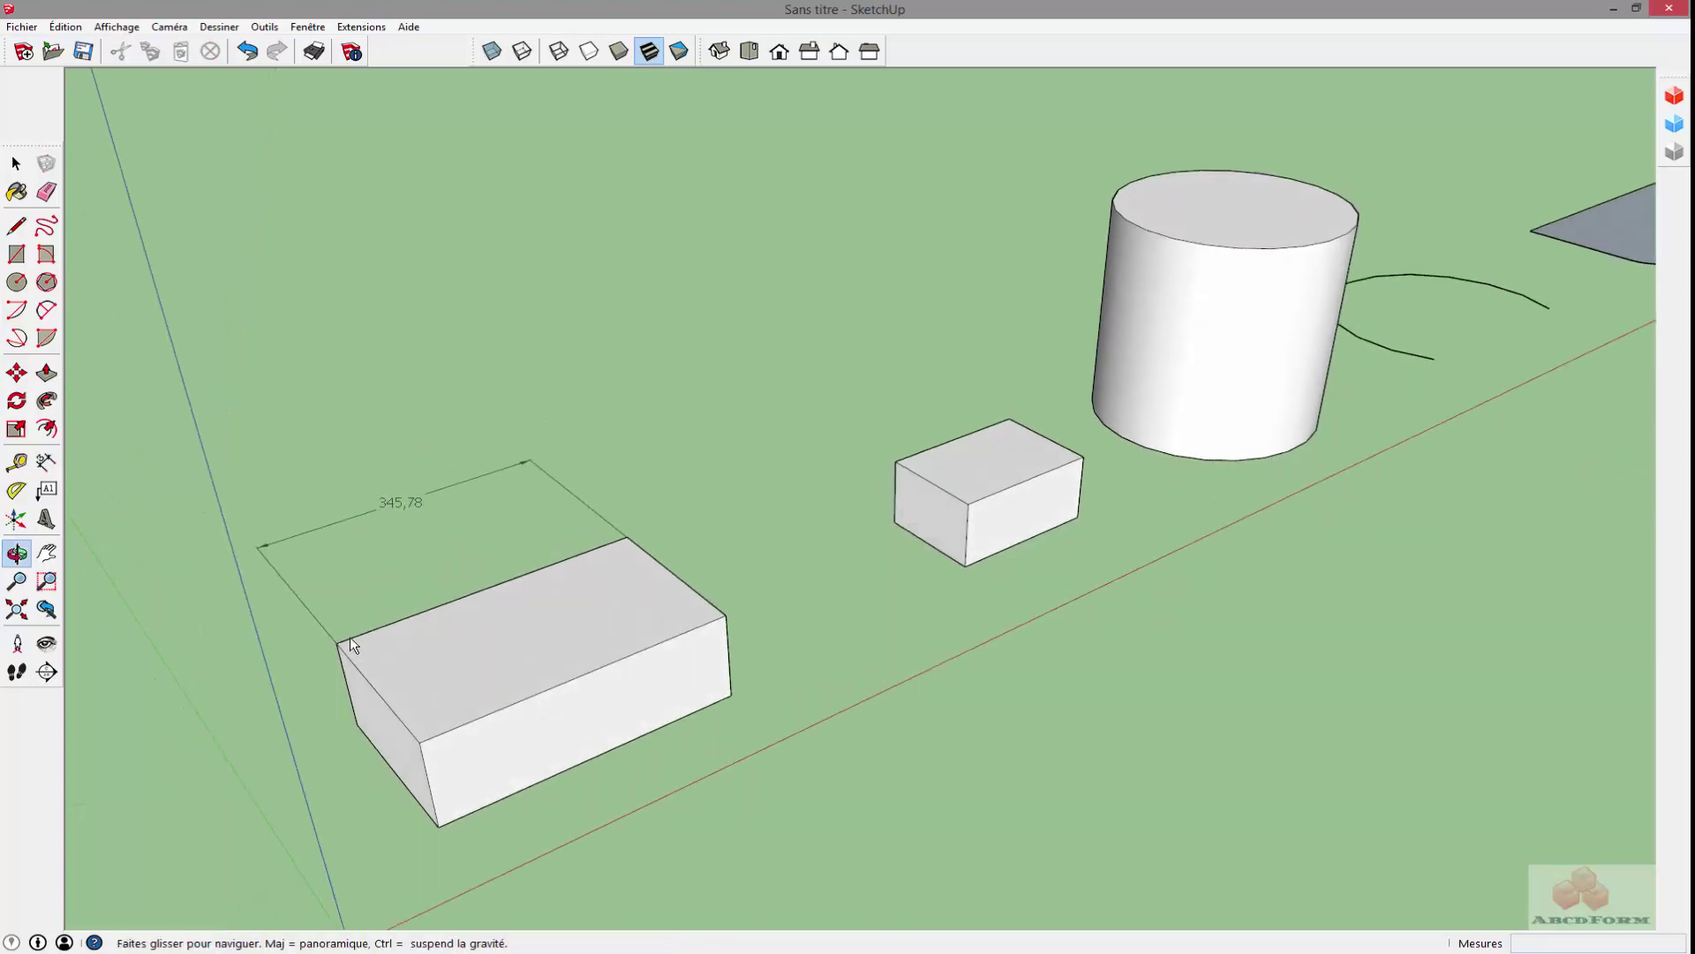
{"action": "left_click", "coordinate": [401, 719]}
{"action": "left_click", "coordinate": [316, 745]}
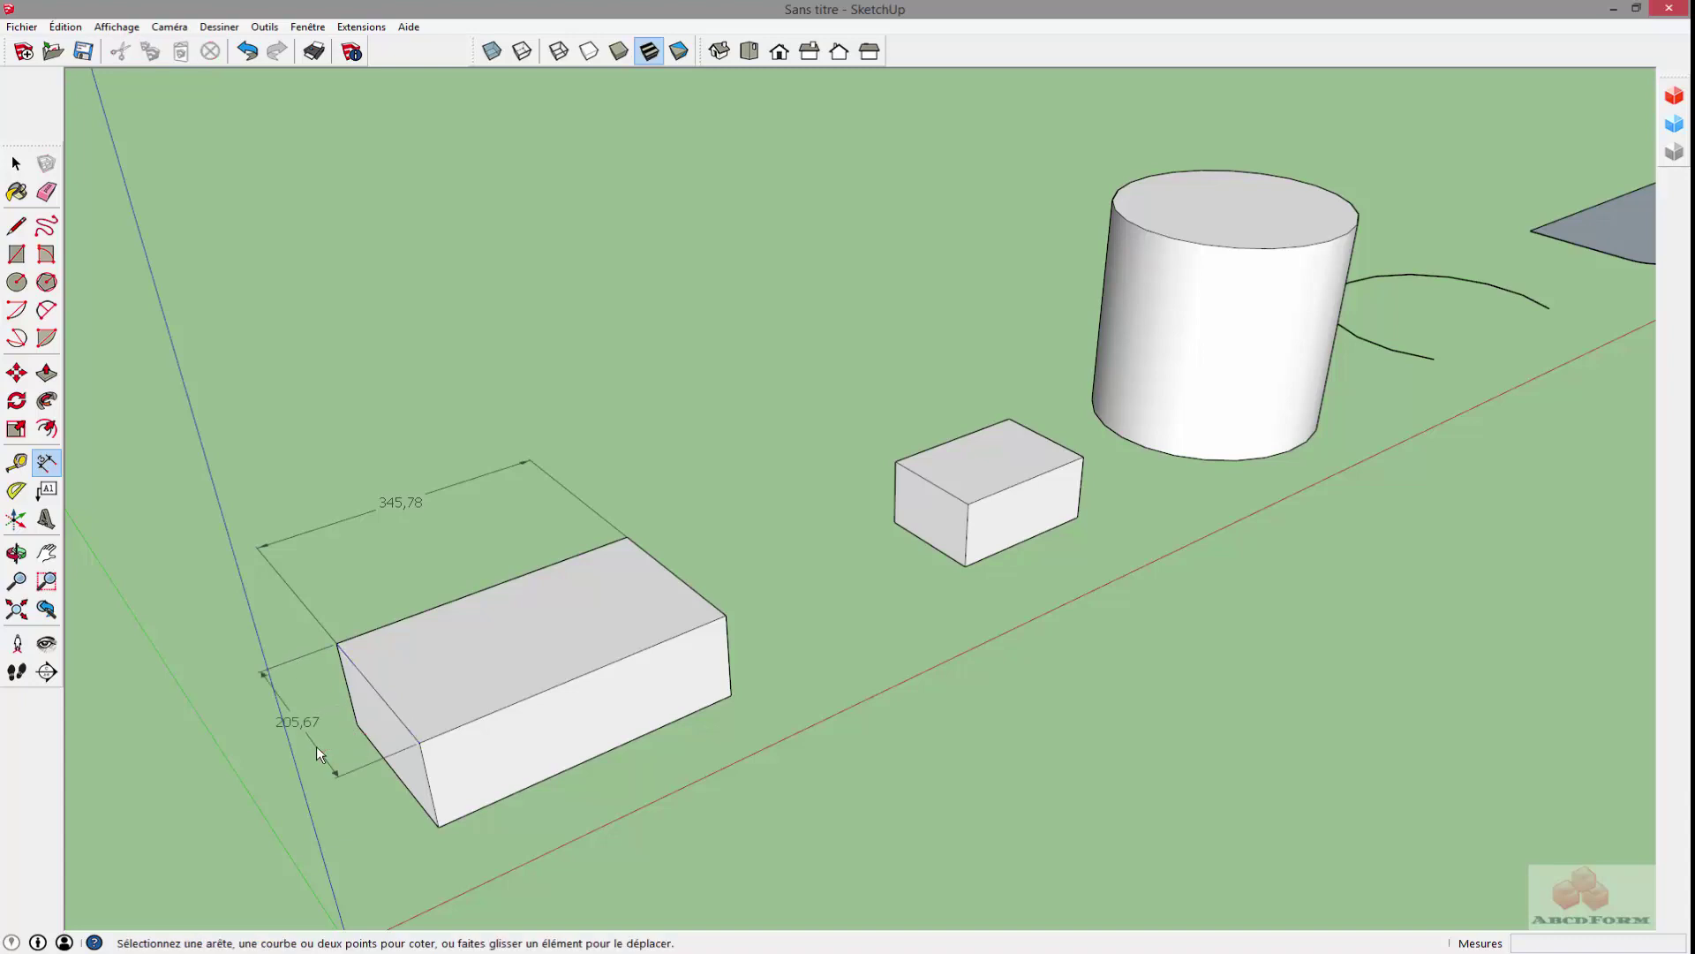
{"action": "middle_click_drag", "start_coordinate": [316, 745], "coordinate": [146, 642]}
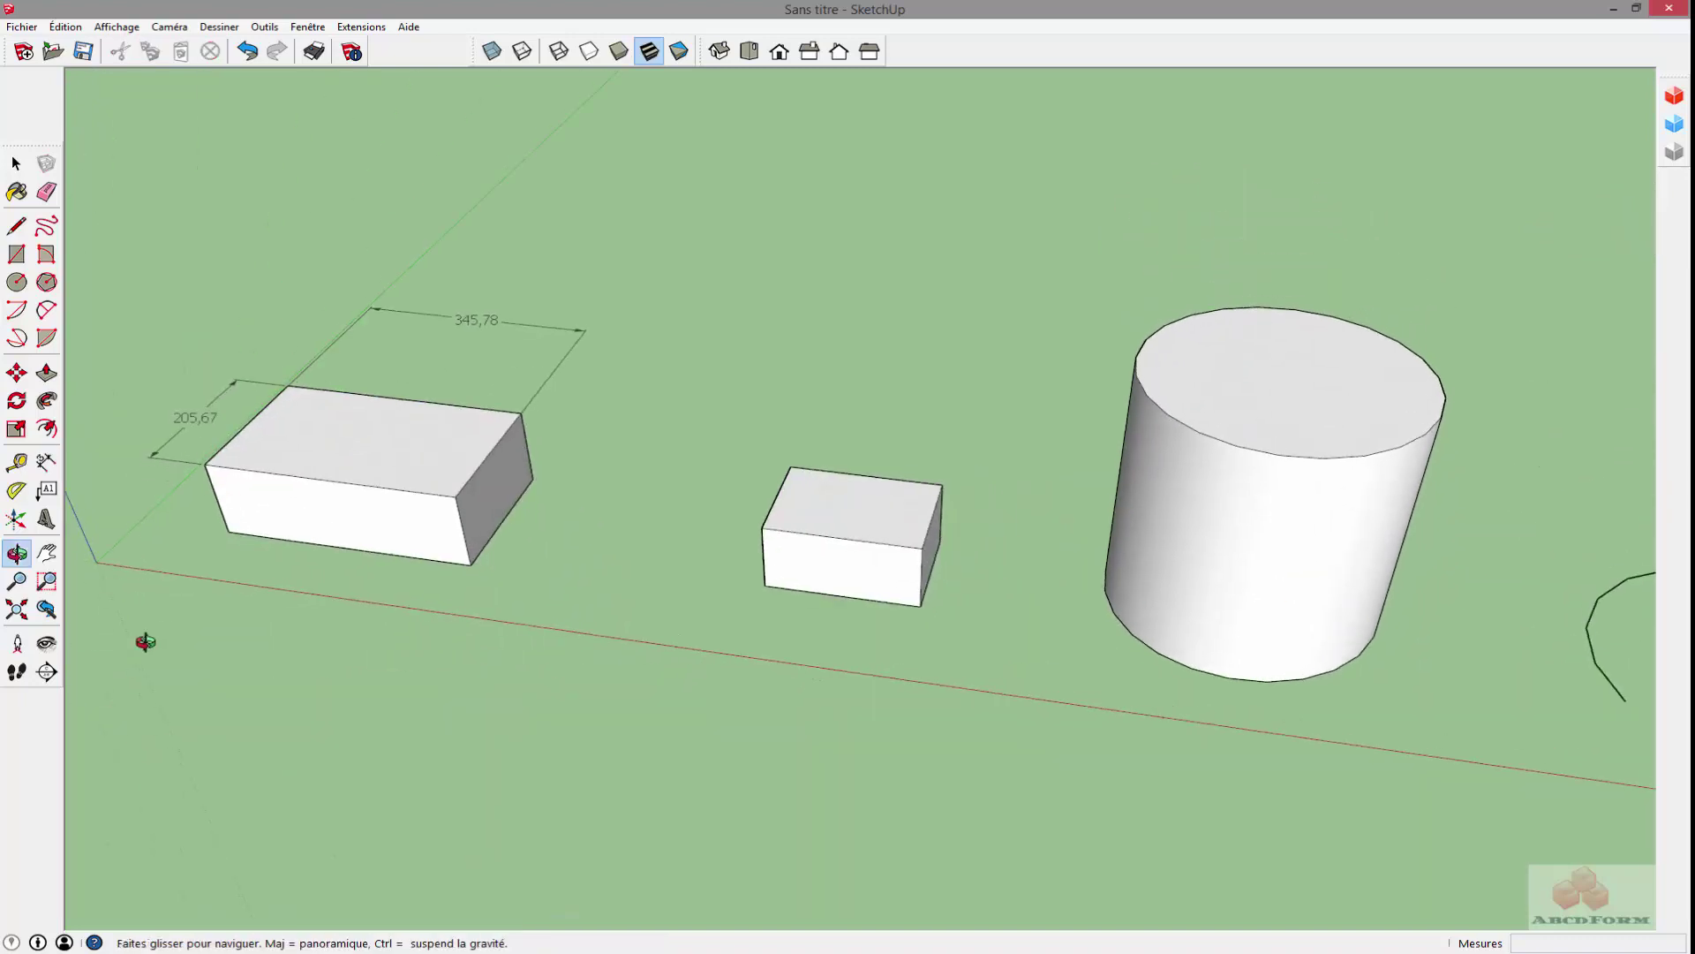
{"action": "left_click", "coordinate": [490, 453]}
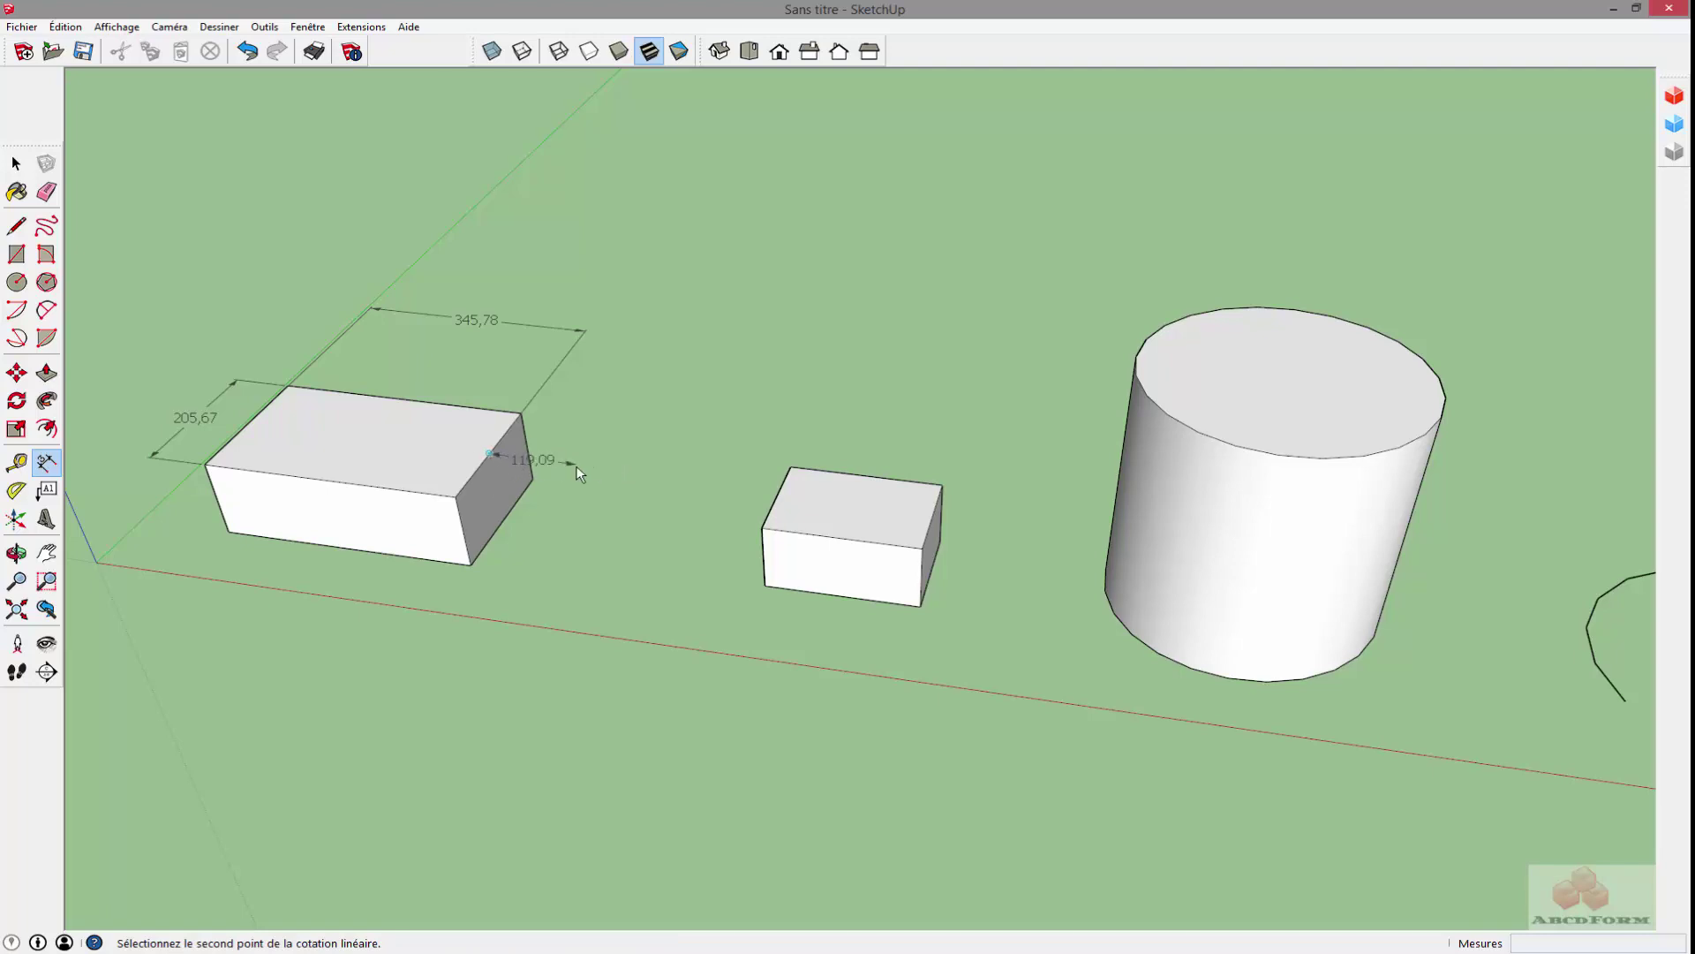
- Replace the stray dimension with a 205,67 dimension on the large box's right vertical edge
{"action": "key", "text": "Escape"}
{"action": "left_click", "coordinate": [474, 477]}
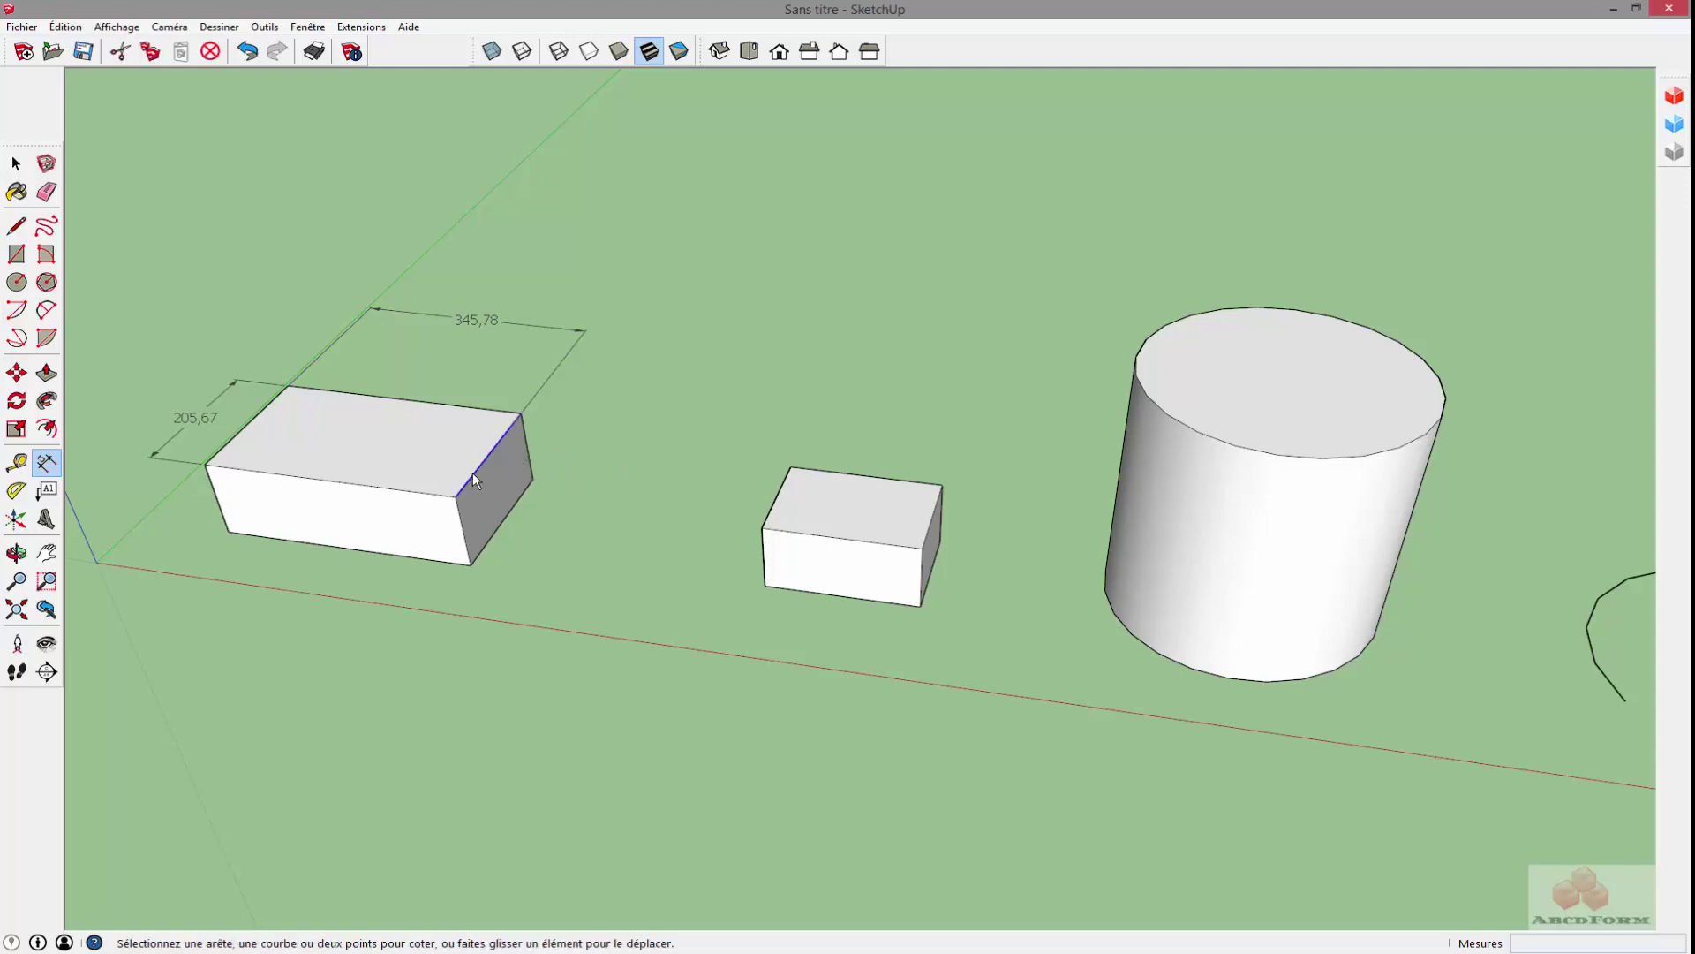
{"action": "left_click", "coordinate": [473, 477]}
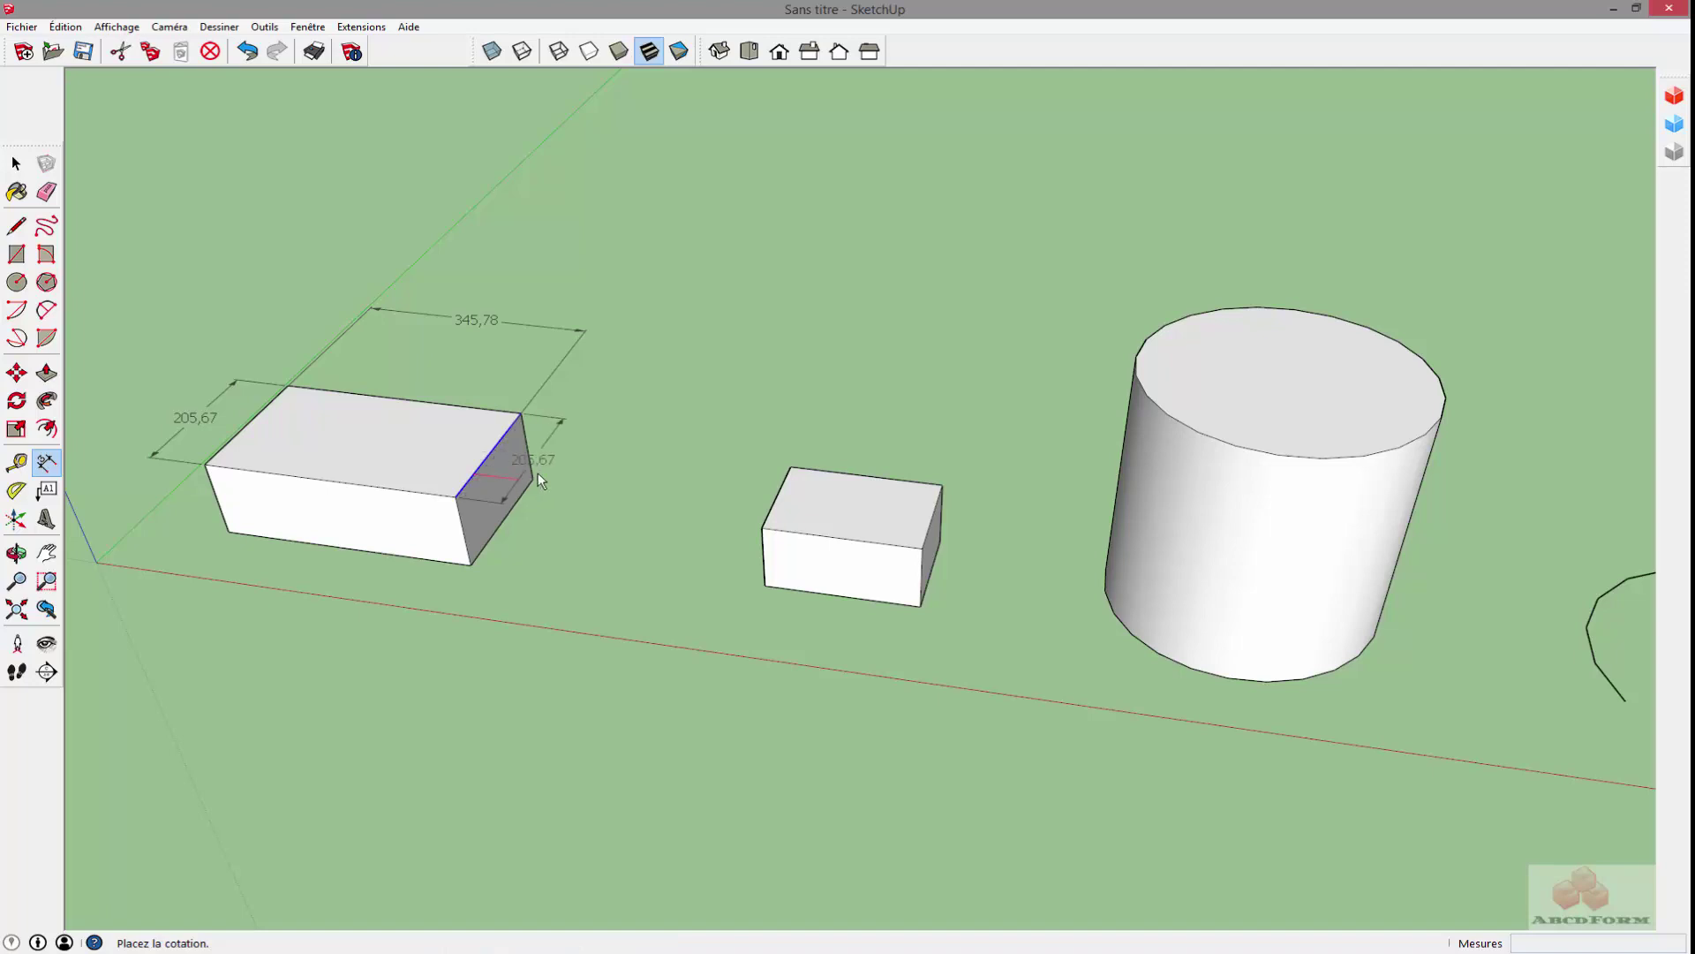
{"action": "left_click", "coordinate": [577, 472]}
{"action": "mouse_move", "coordinate": [305, 570]}
{"action": "middle_mouse_down"}
{"action": "mouse_move", "coordinate": [662, 537]}
{"action": "mouse_move", "coordinate": [496, 548]}
{"action": "middle_mouse_up"}
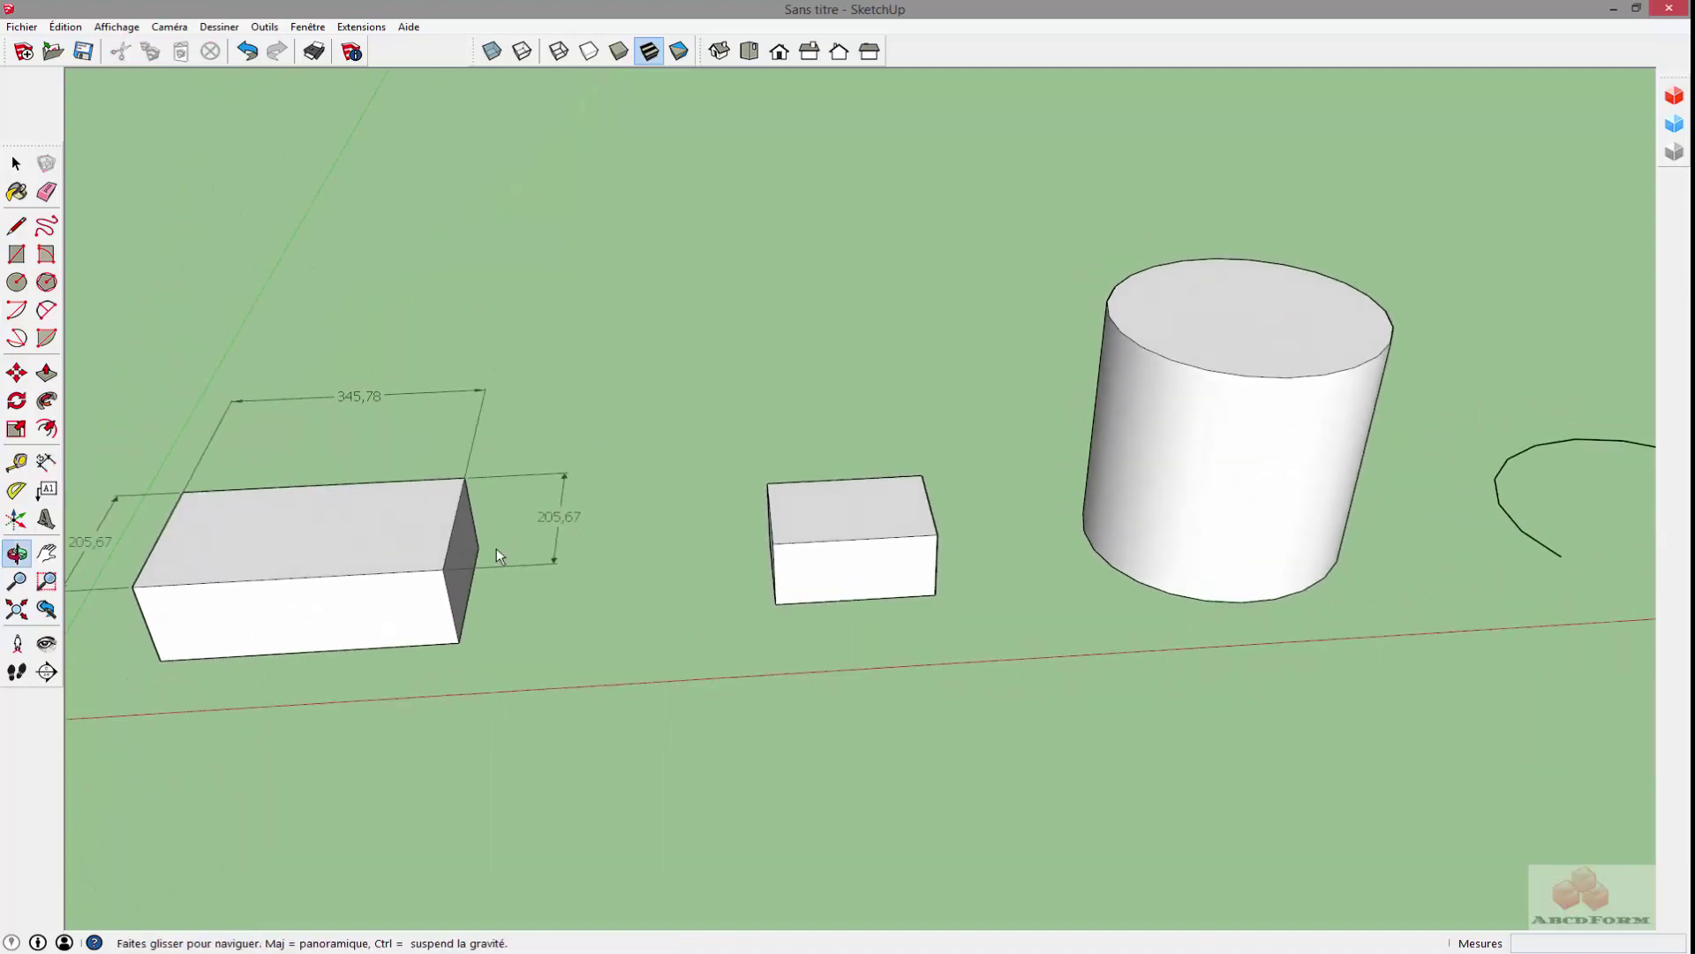
{"action": "middle_click_drag", "start_coordinate": [701, 567], "coordinate": [510, 586], "text": "shift"}
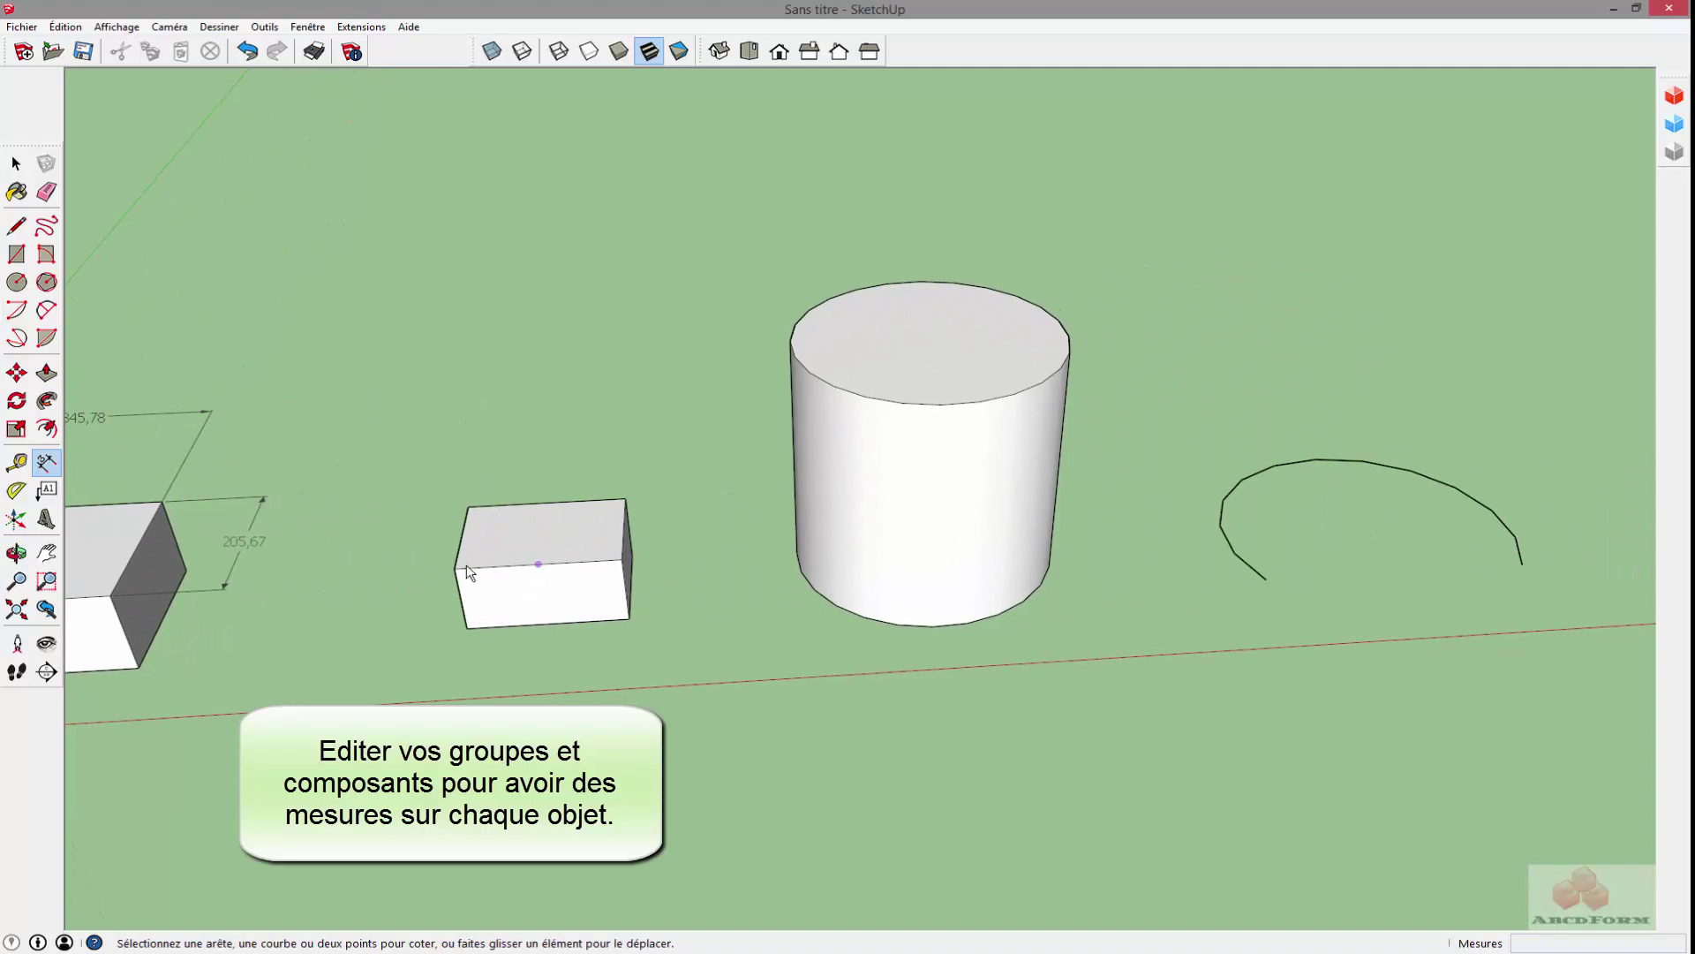
- Place a 200,04 dimension below the small box, measured between its two corners
{"action": "left_click", "coordinate": [624, 560]}
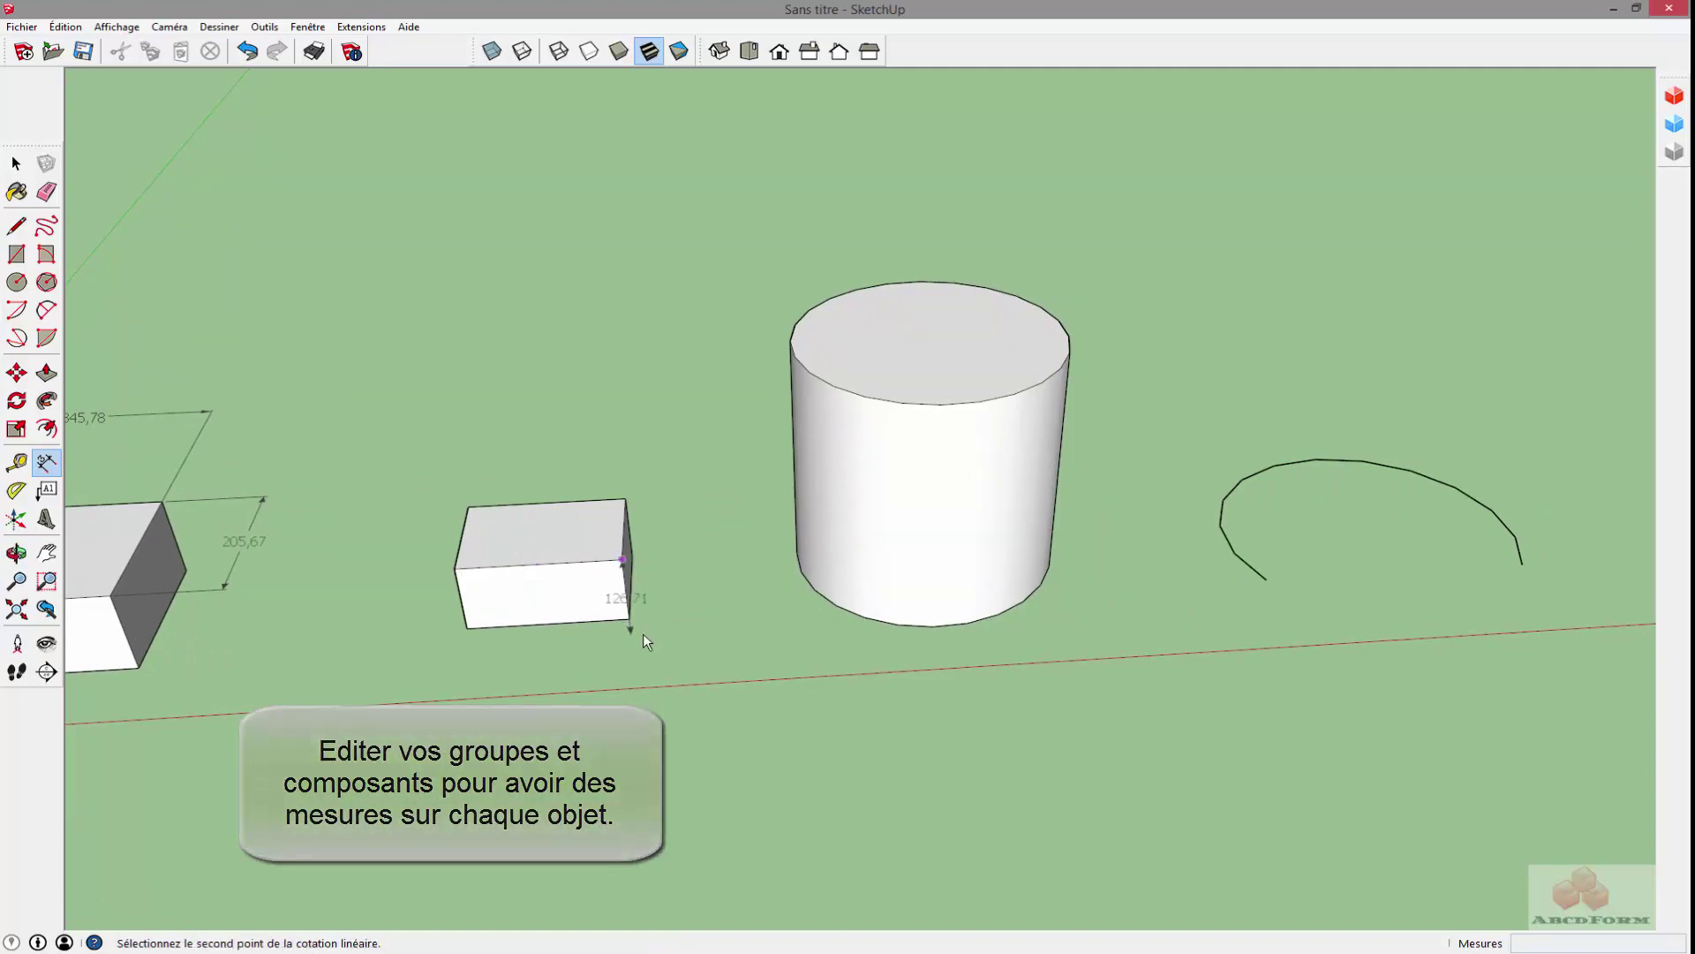
{"action": "left_click", "coordinate": [451, 568]}
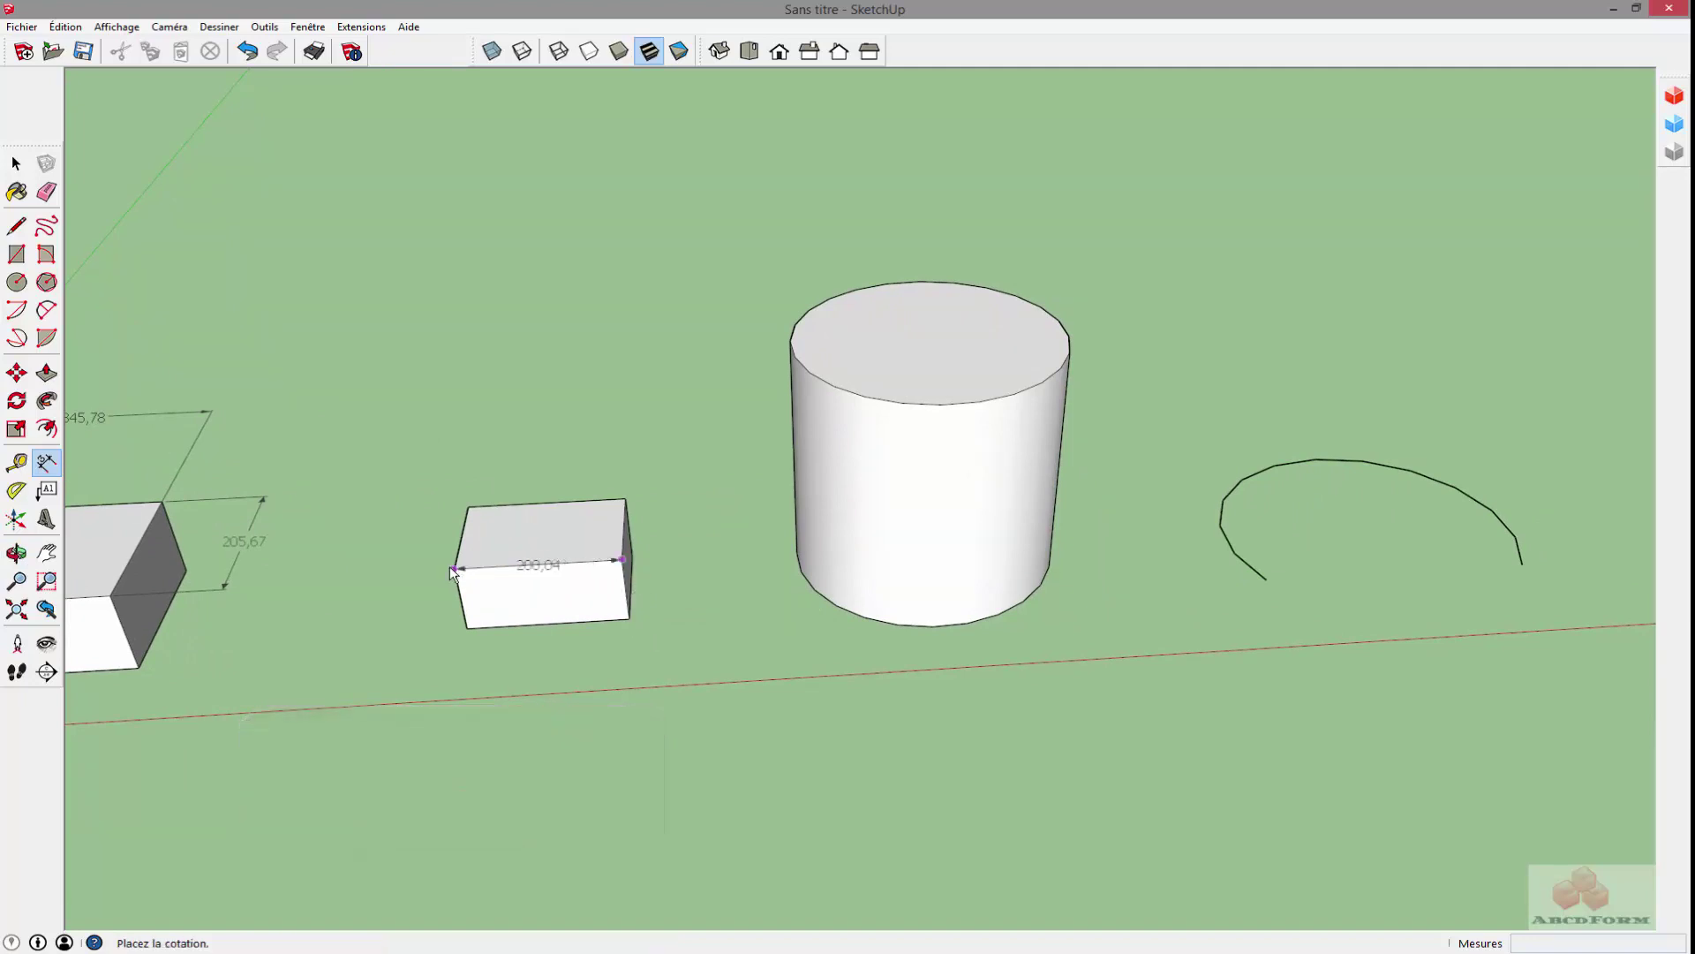
{"action": "left_click", "coordinate": [444, 639]}
{"action": "mouse_move", "coordinate": [543, 487]}
{"action": "middle_mouse_down"}
{"action": "mouse_move", "coordinate": [378, 470]}
{"action": "mouse_move", "coordinate": [475, 401]}
{"action": "mouse_move", "coordinate": [496, 651]}
{"action": "middle_mouse_up"}
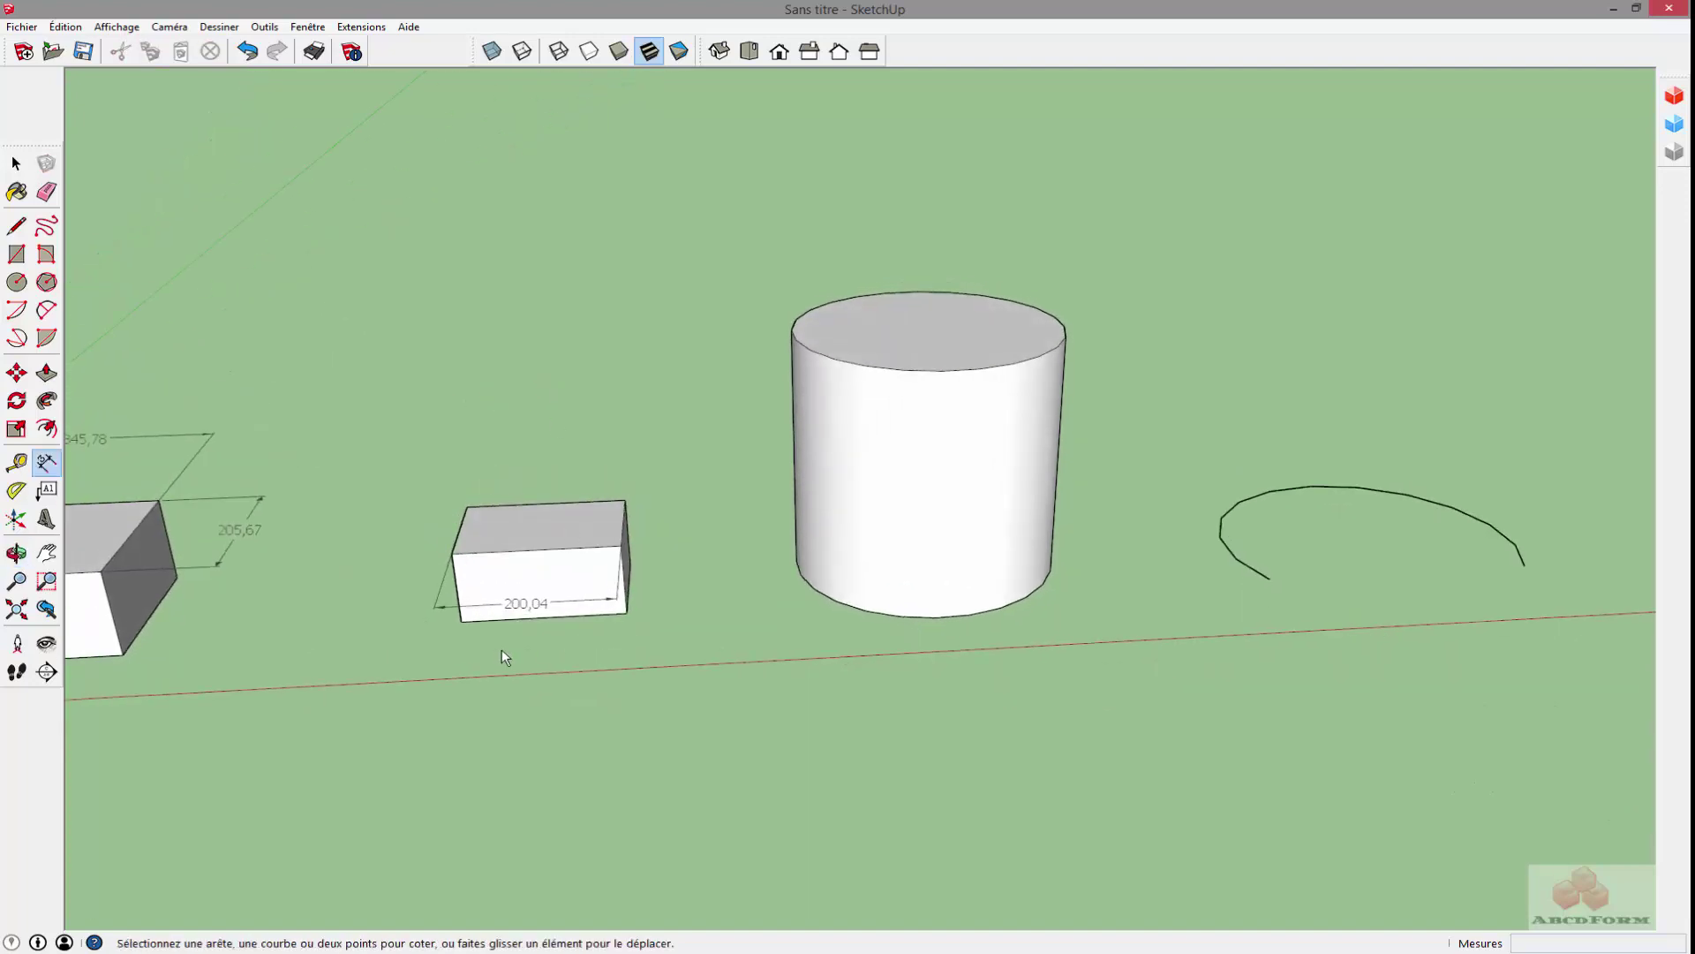
{"action": "mouse_move", "coordinate": [662, 523]}
{"action": "middle_mouse_down"}
{"action": "mouse_move", "coordinate": [474, 575]}
{"action": "mouse_move", "coordinate": [309, 501]}
{"action": "middle_mouse_up"}
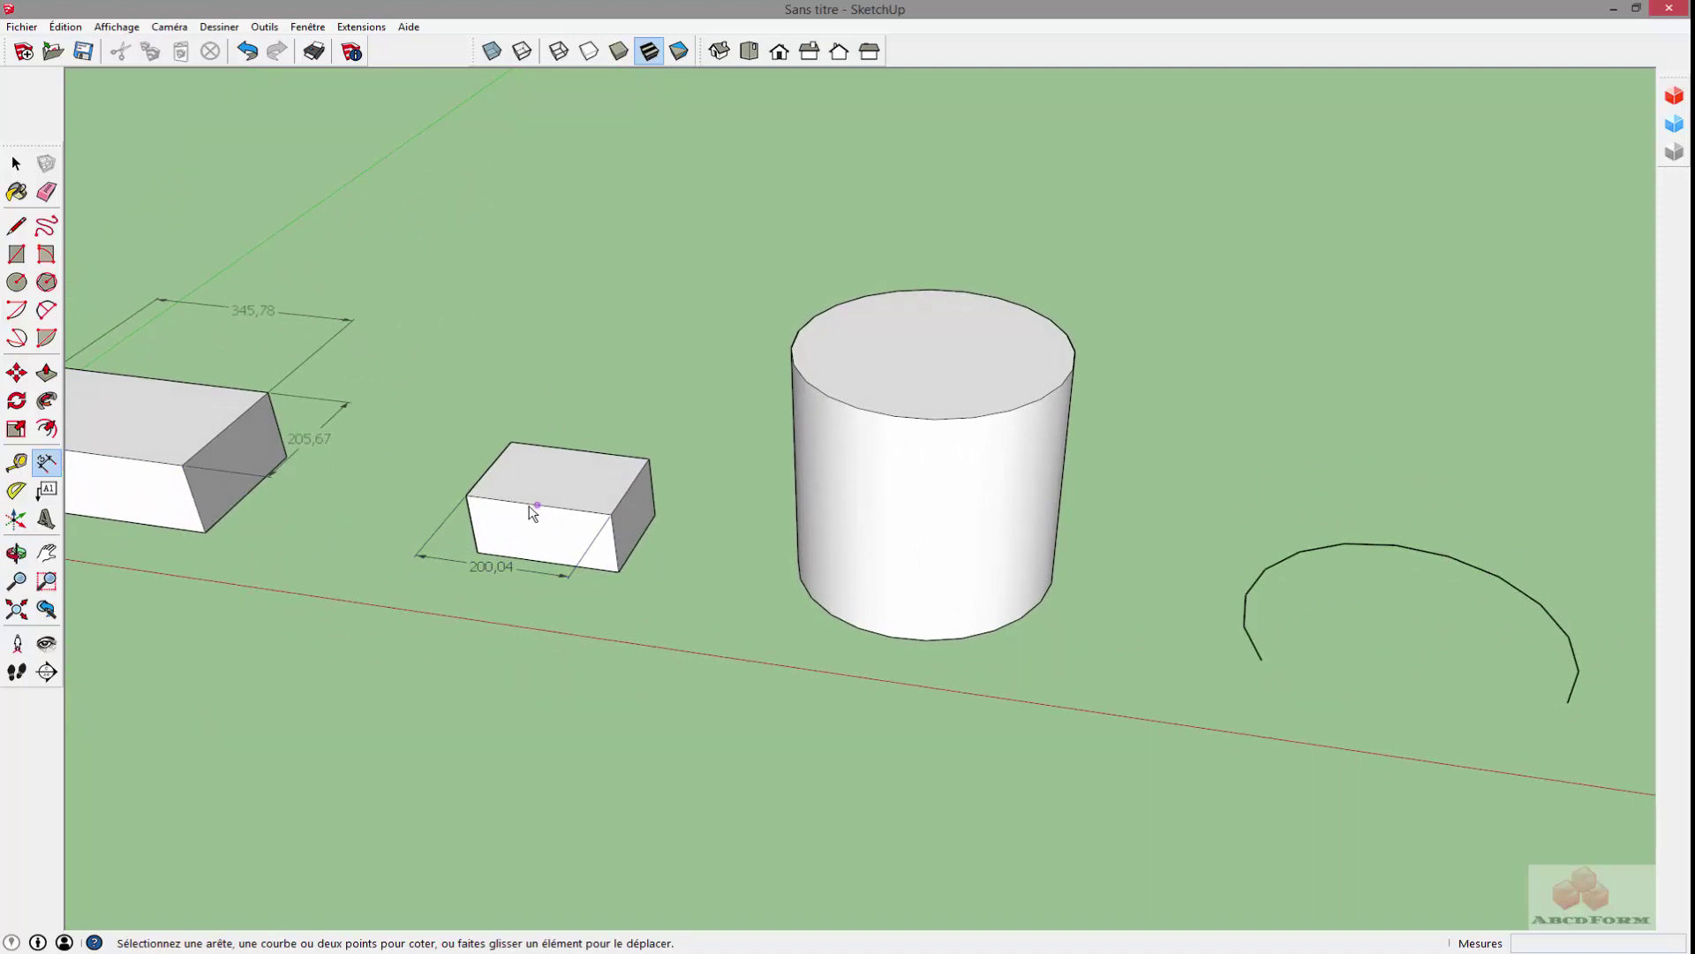
- Add a 140,47 dimension to the small box's vertical edge inside its group
{"action": "key", "text": "space"}
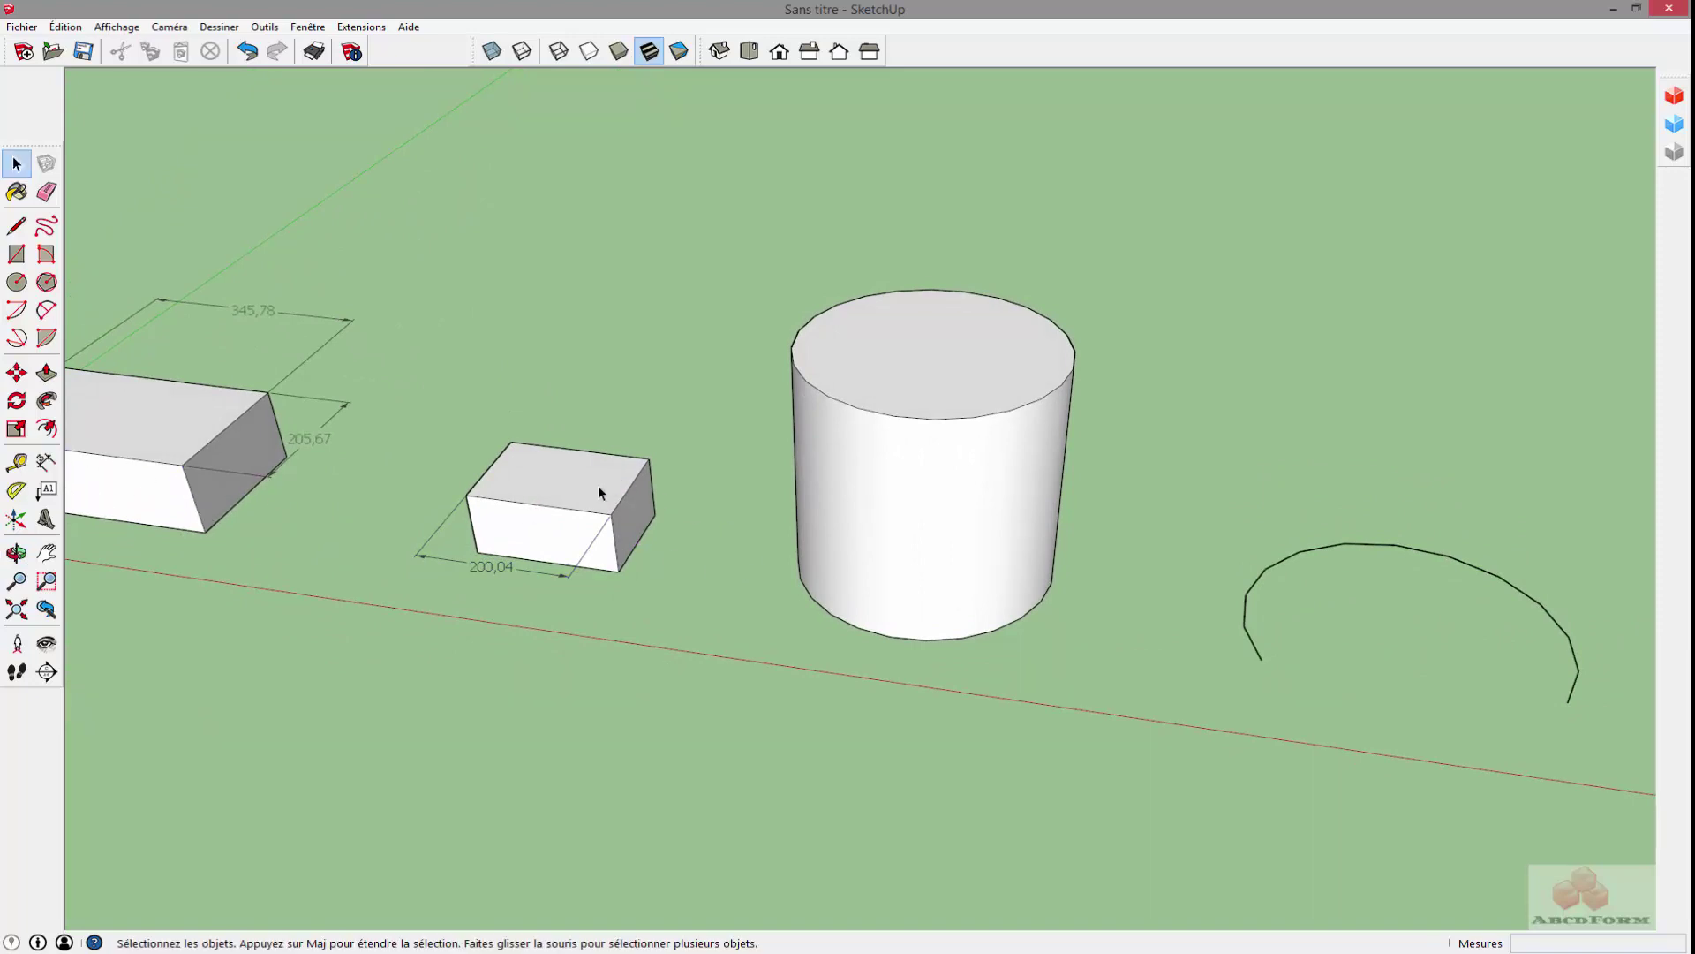
{"action": "double_click", "coordinate": [598, 486]}
{"action": "left_click", "coordinate": [46, 462]}
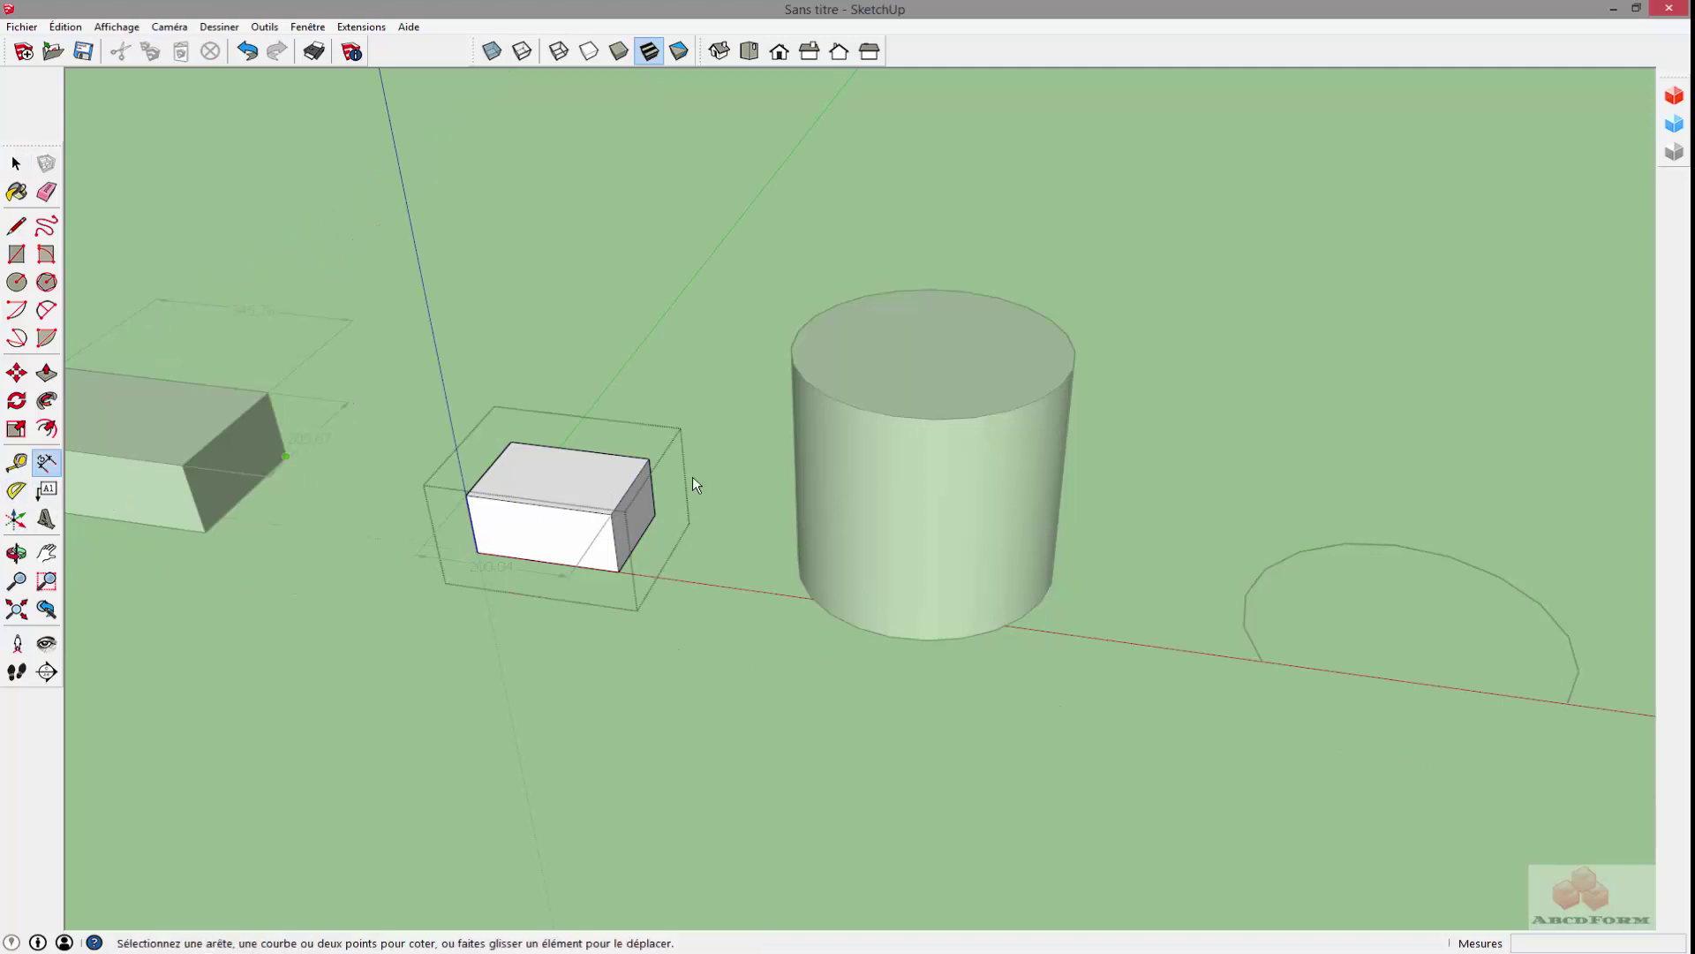
{"action": "left_click", "coordinate": [632, 485]}
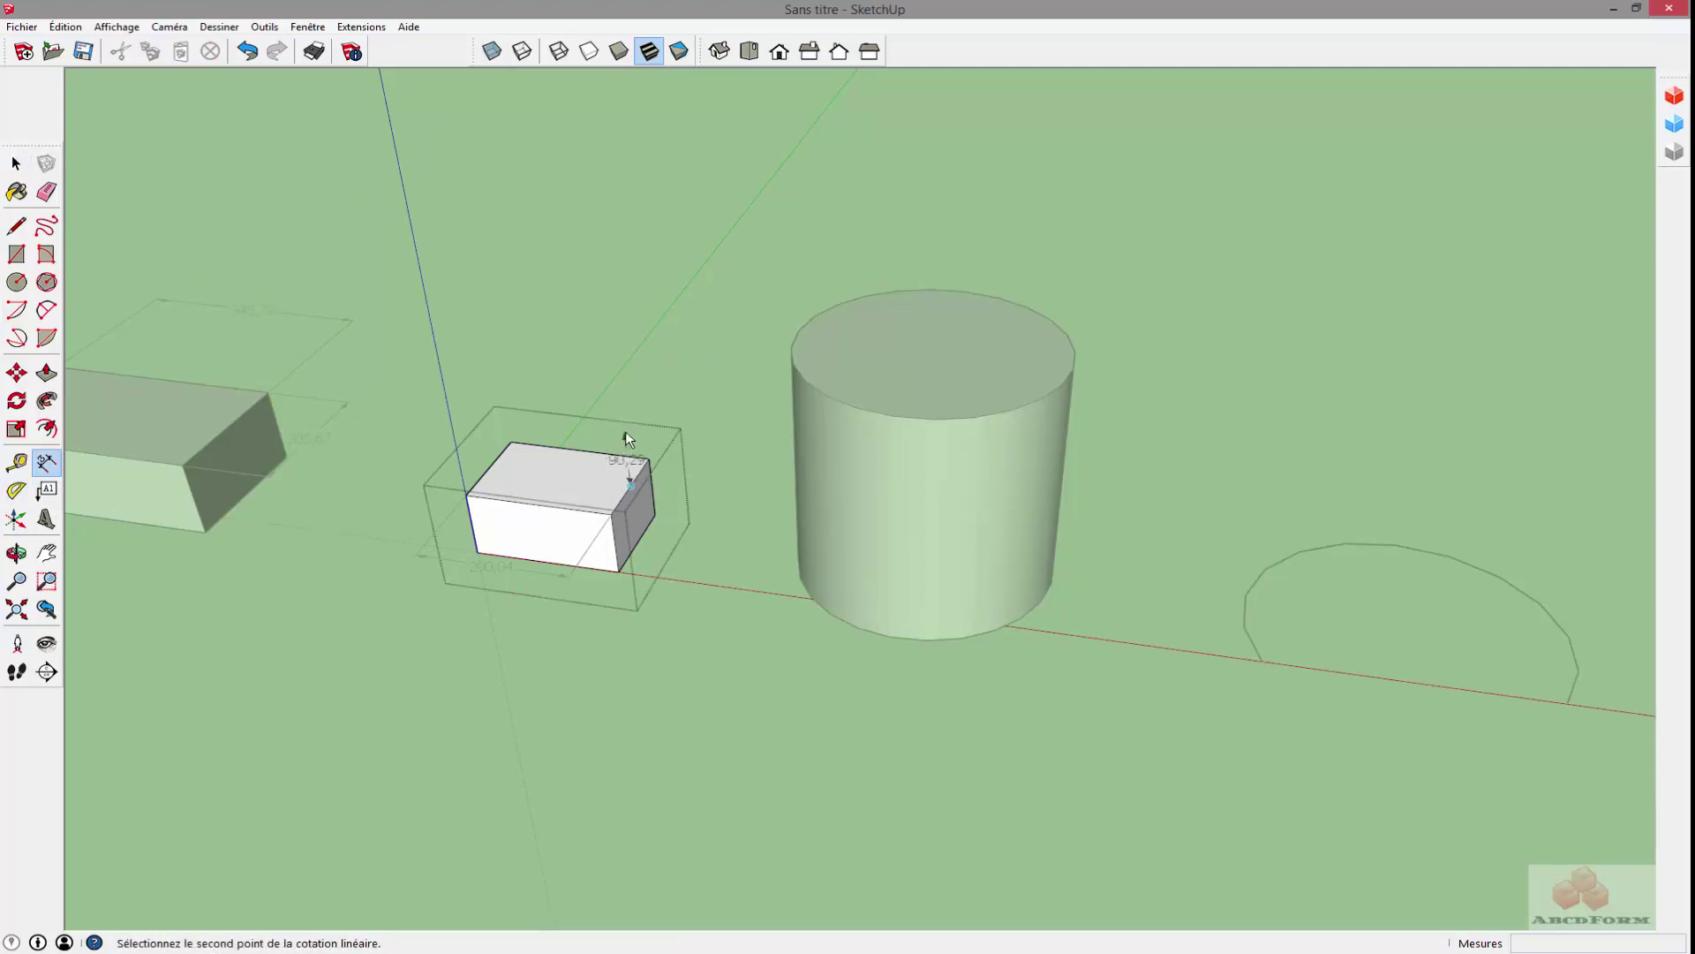
{"action": "left_click", "coordinate": [626, 496]}
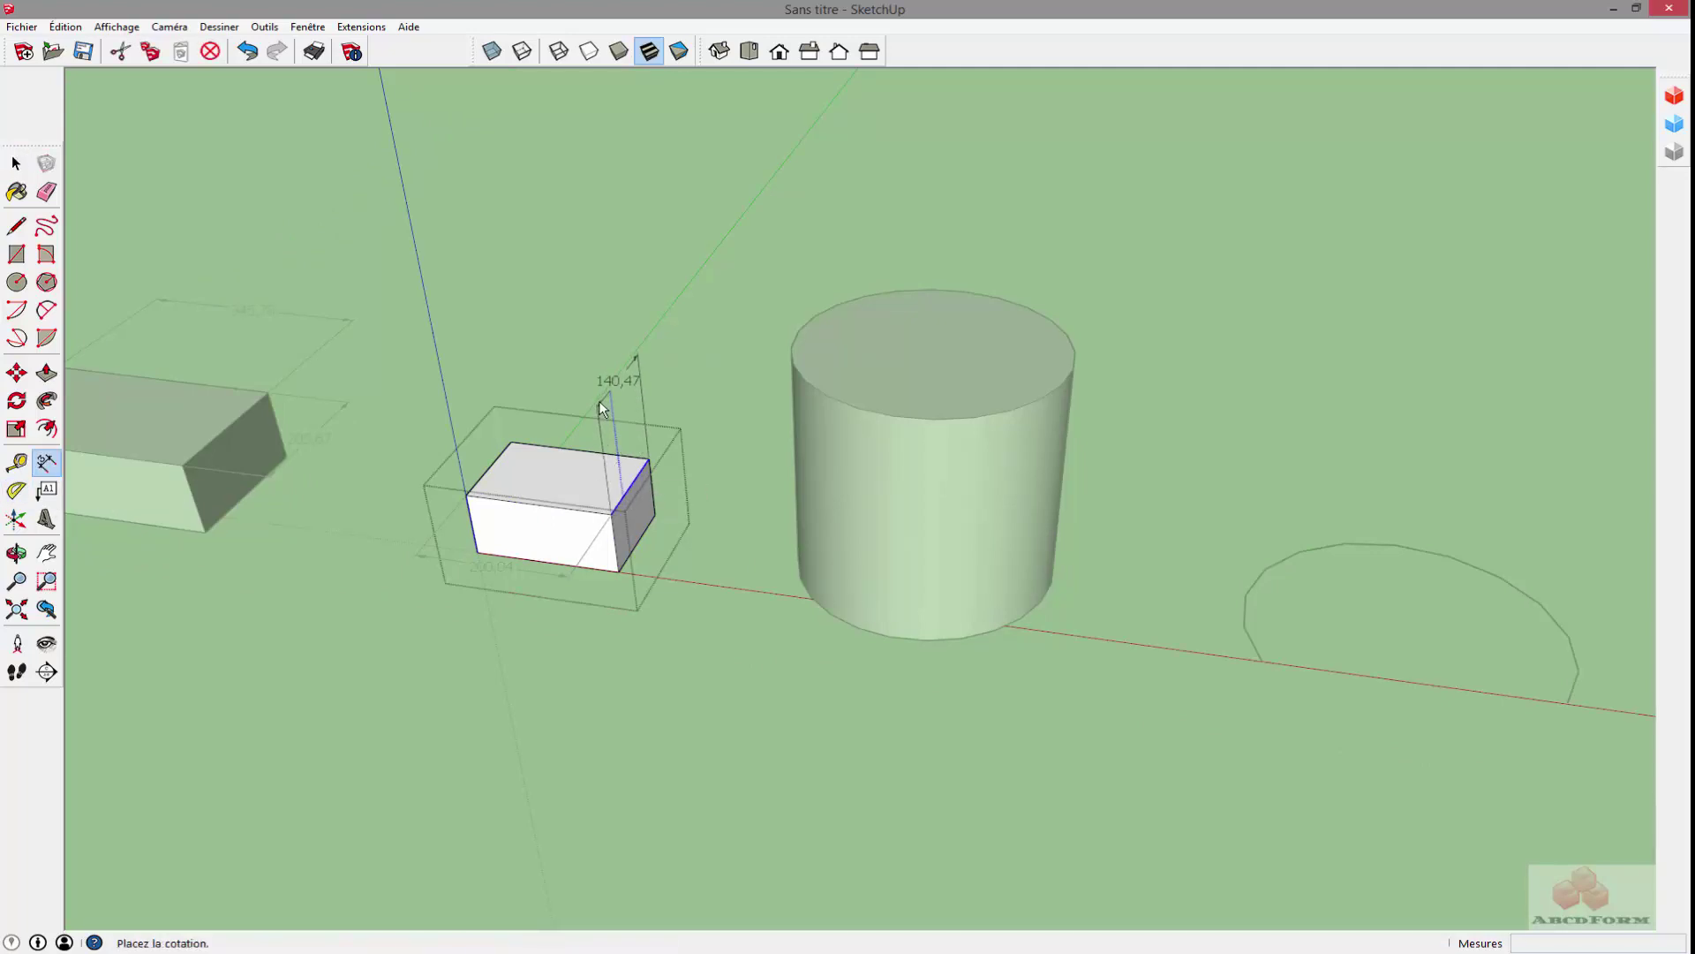
{"action": "left_click", "coordinate": [599, 400]}
- Select the small box and orbit until all shapes are visible together
{"action": "key", "text": "space"}
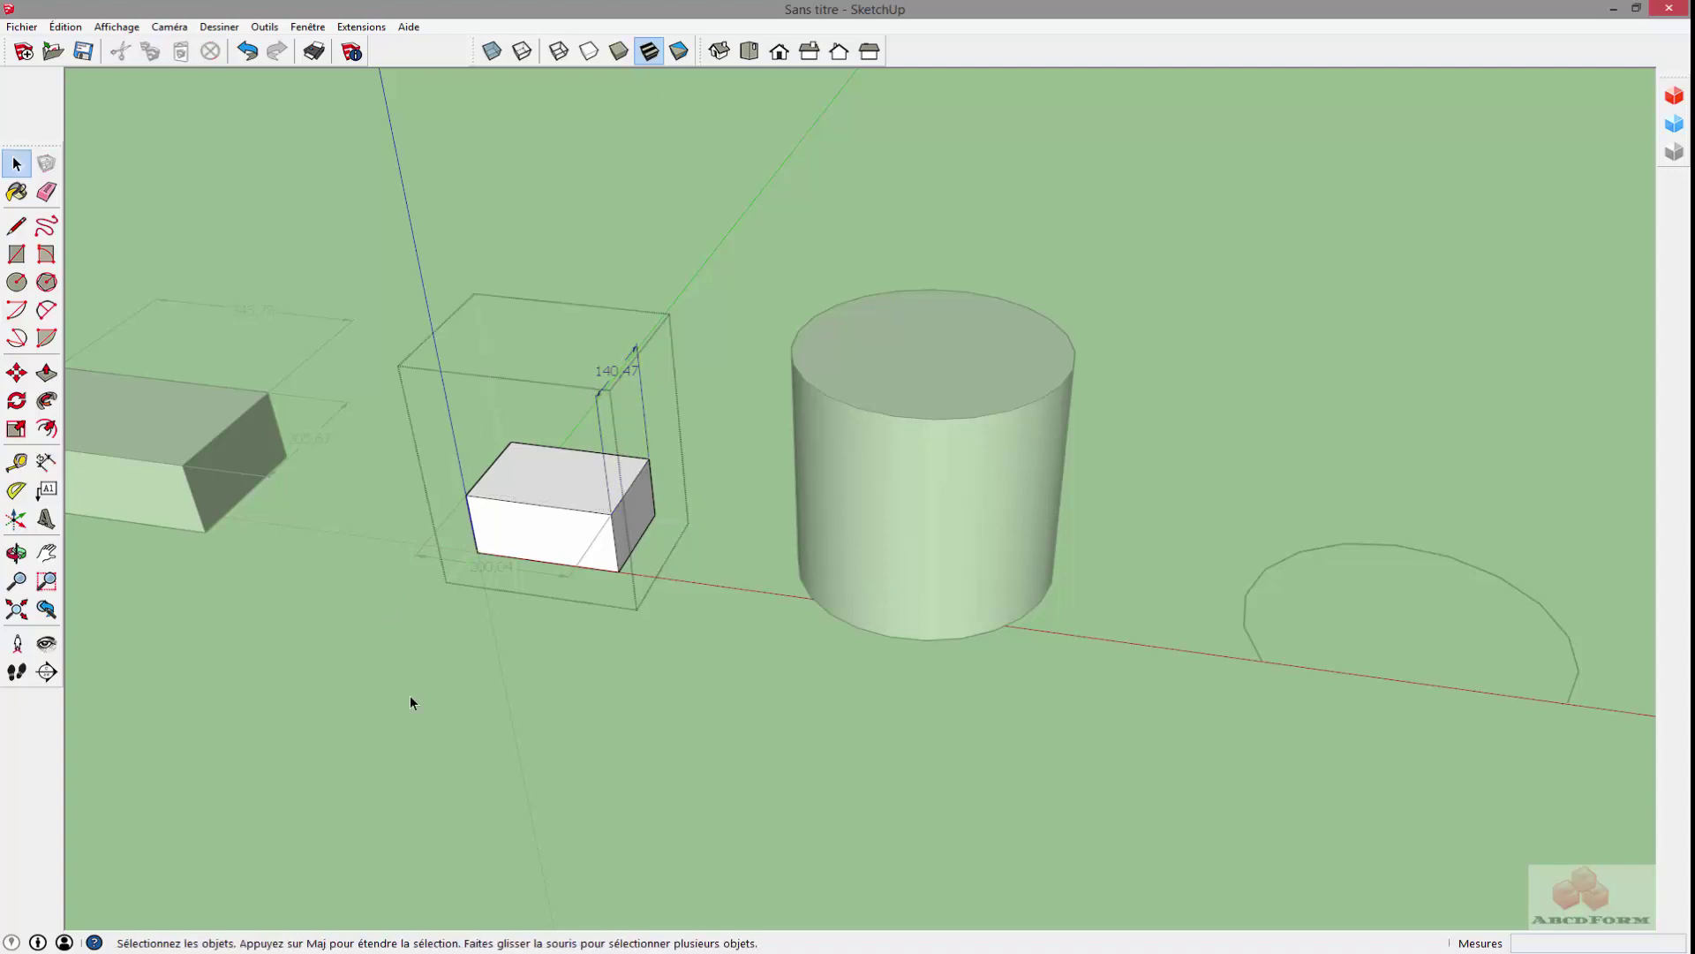
{"action": "middle_click_drag", "start_coordinate": [409, 696], "coordinate": [731, 548]}
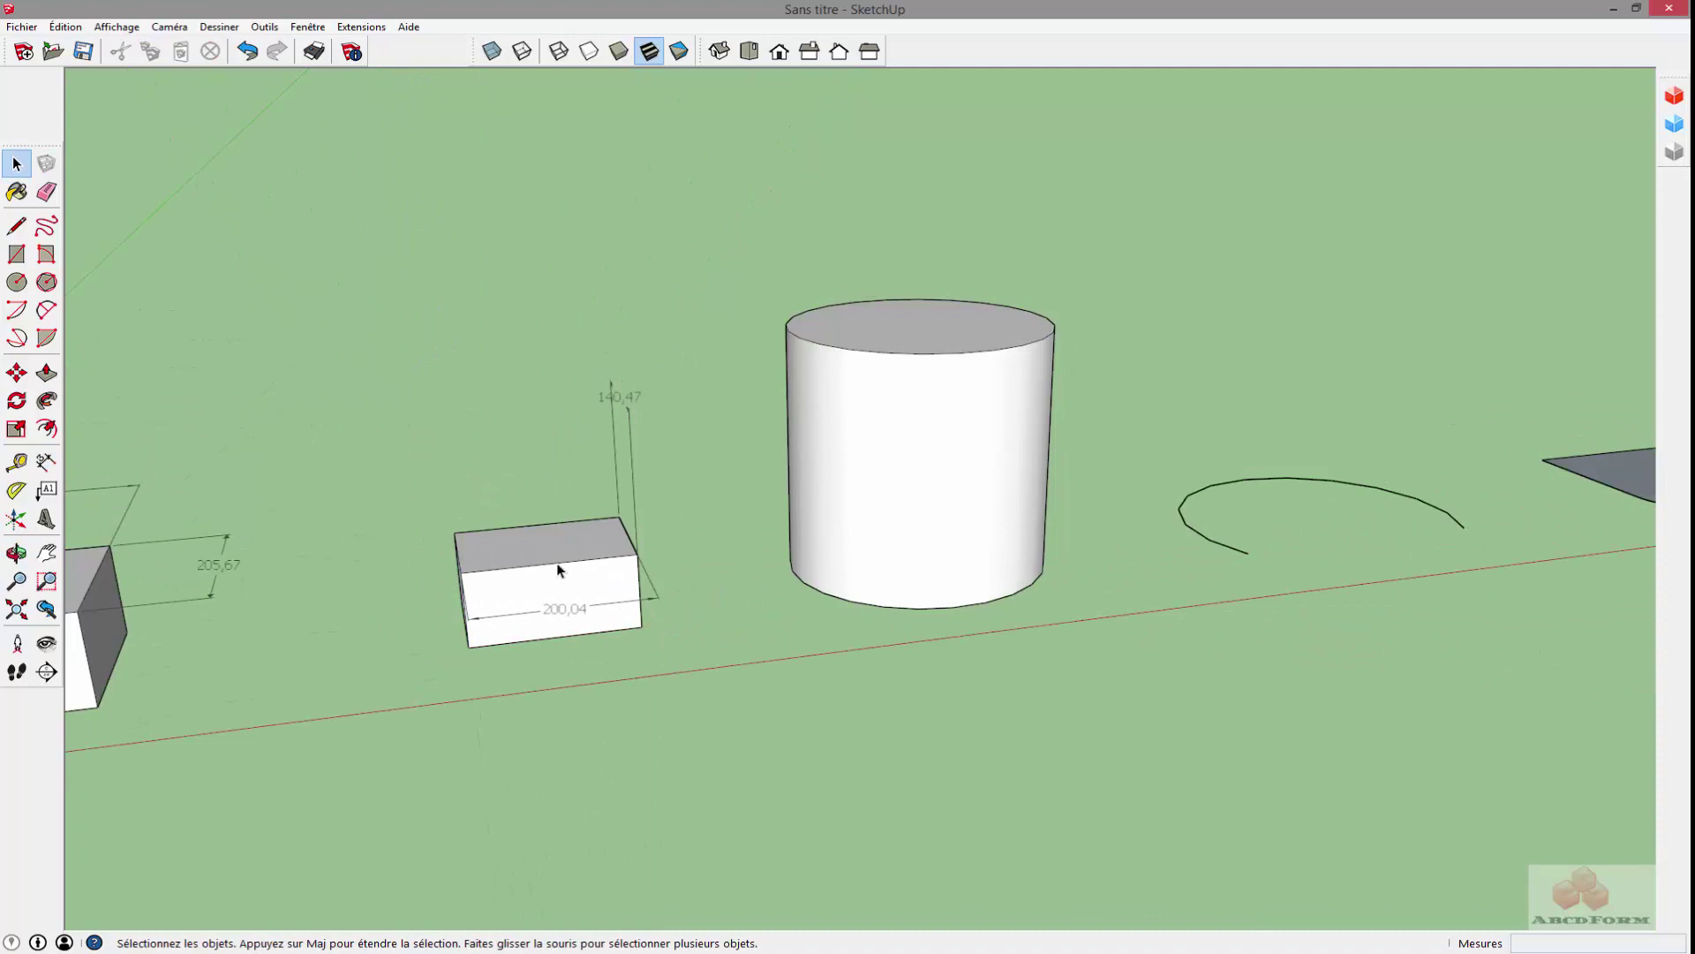
{"action": "left_click", "coordinate": [556, 569]}
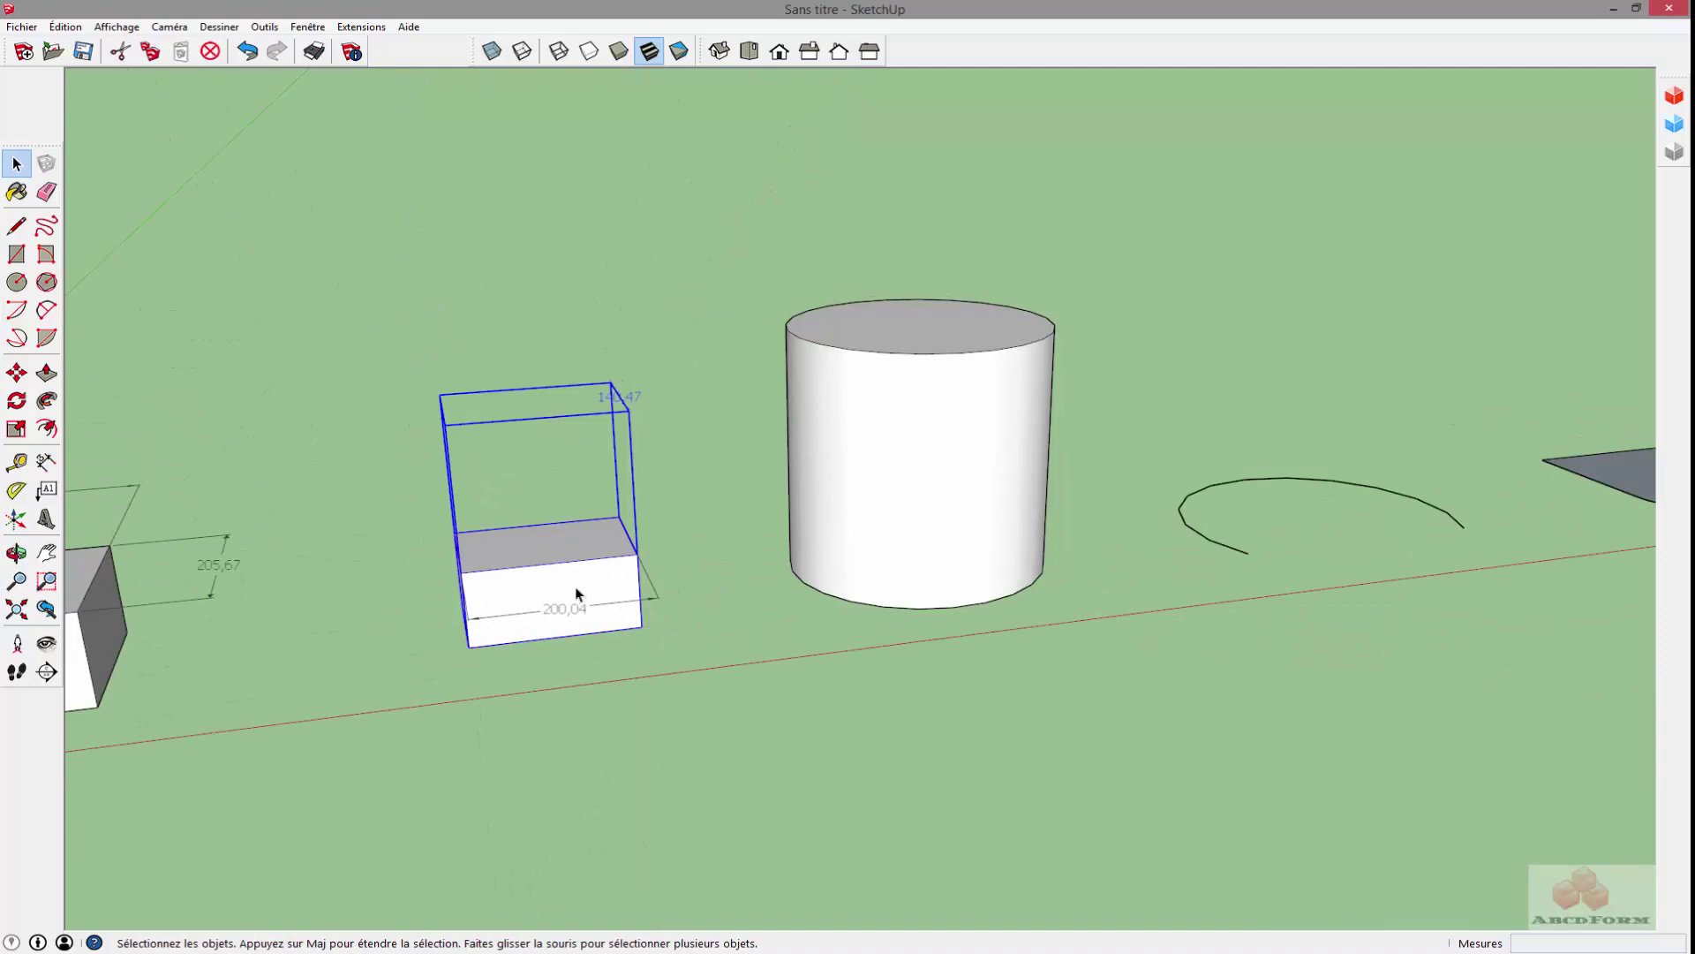
{"action": "middle_click_drag", "start_coordinate": [522, 647], "coordinate": [639, 675]}
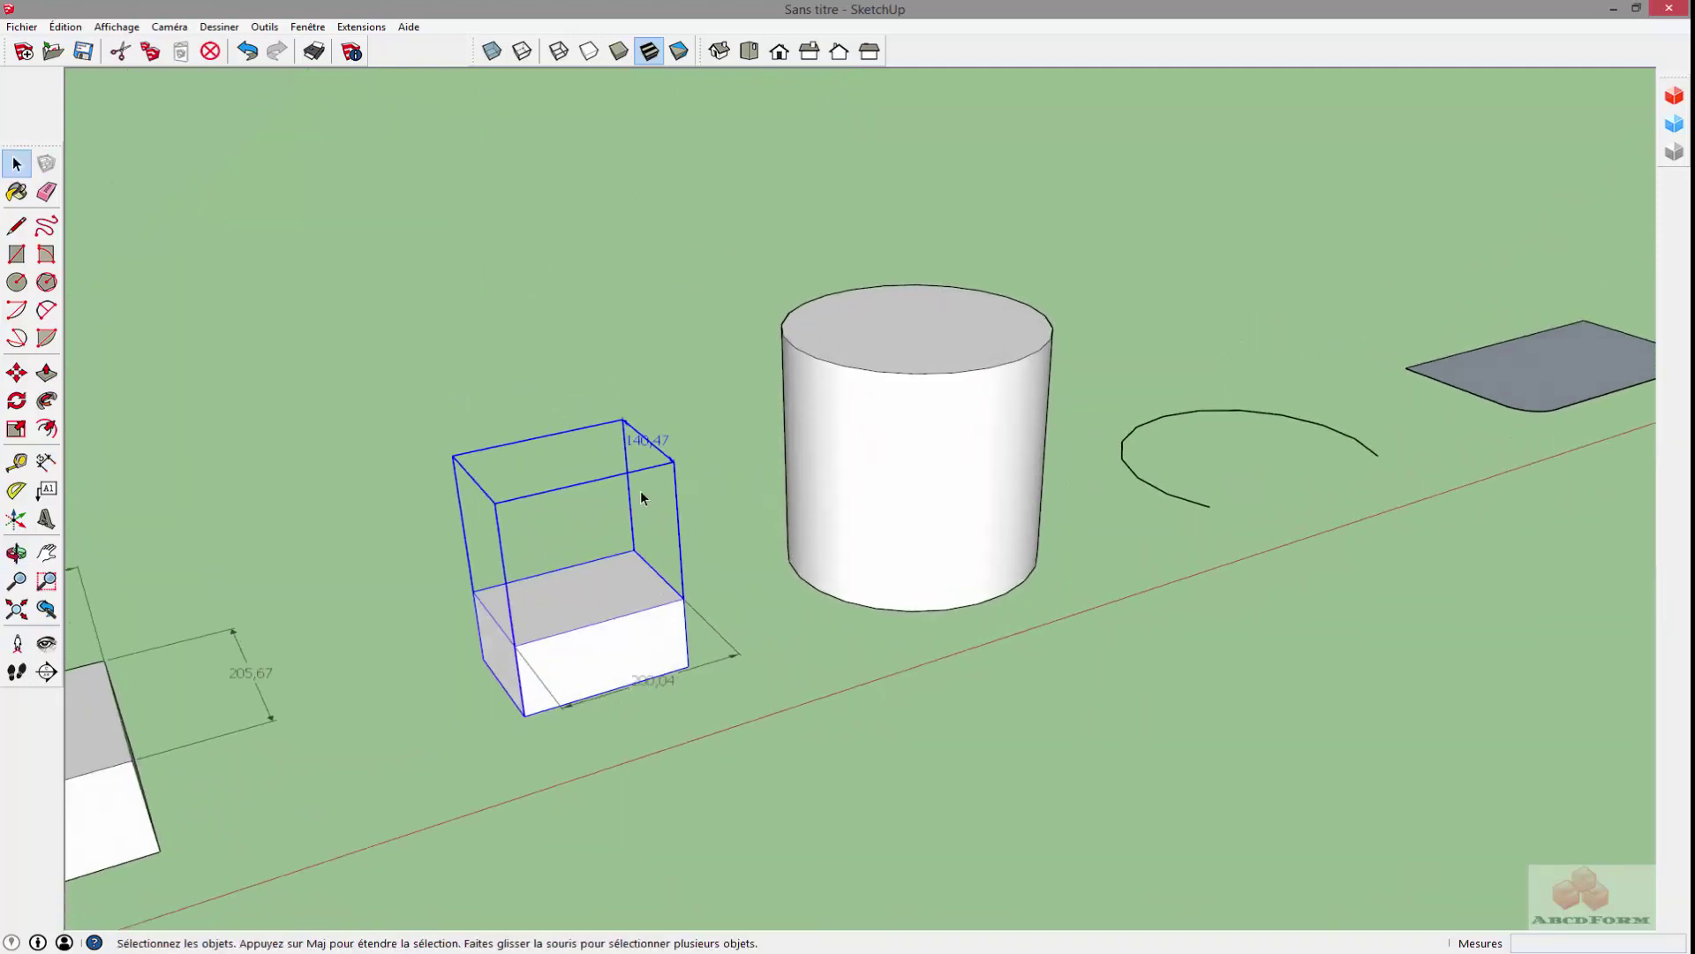
{"action": "mouse_move", "coordinate": [644, 497]}
{"action": "middle_mouse_down"}
{"action": "mouse_move", "coordinate": [522, 541]}
{"action": "mouse_move", "coordinate": [587, 427]}
{"action": "mouse_move", "coordinate": [494, 589]}
{"action": "middle_mouse_up"}
{"action": "mouse_move", "coordinate": [886, 323]}
{"action": "middle_mouse_down"}
{"action": "mouse_move", "coordinate": [792, 439]}
{"action": "mouse_move", "coordinate": [946, 462]}
{"action": "middle_mouse_up"}
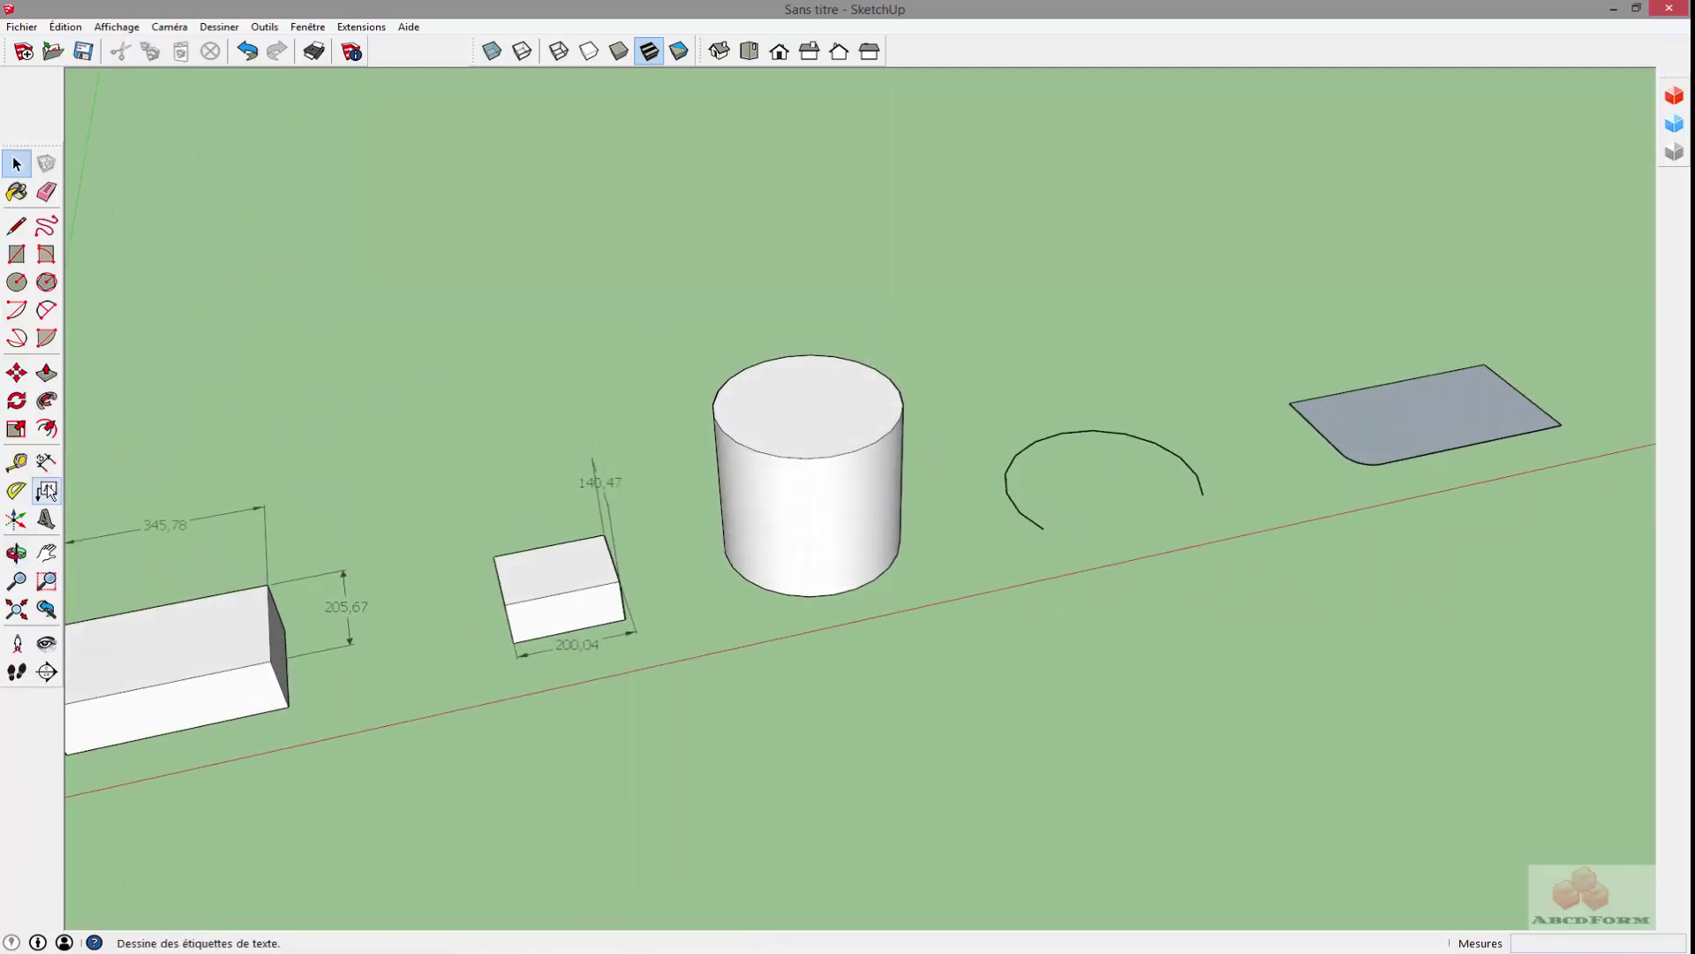
- Label the cylinder's top circle with a DIA 337,38 diameter dimension
{"action": "left_click", "coordinate": [45, 461]}
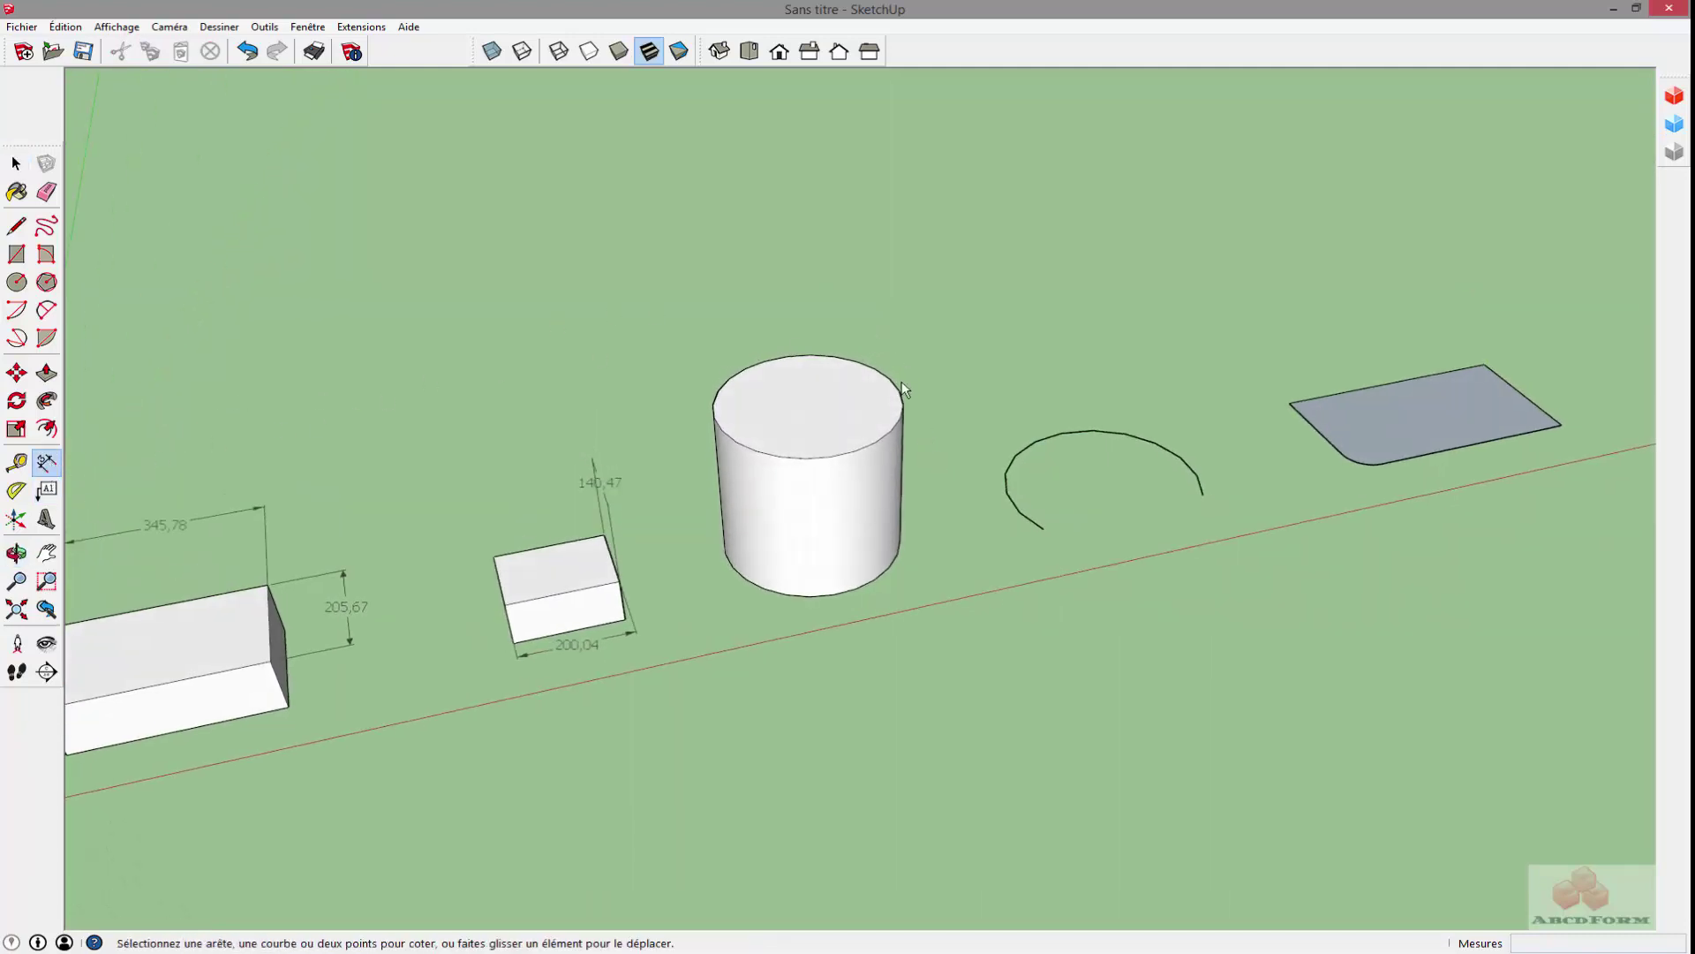
{"action": "left_click", "coordinate": [861, 458]}
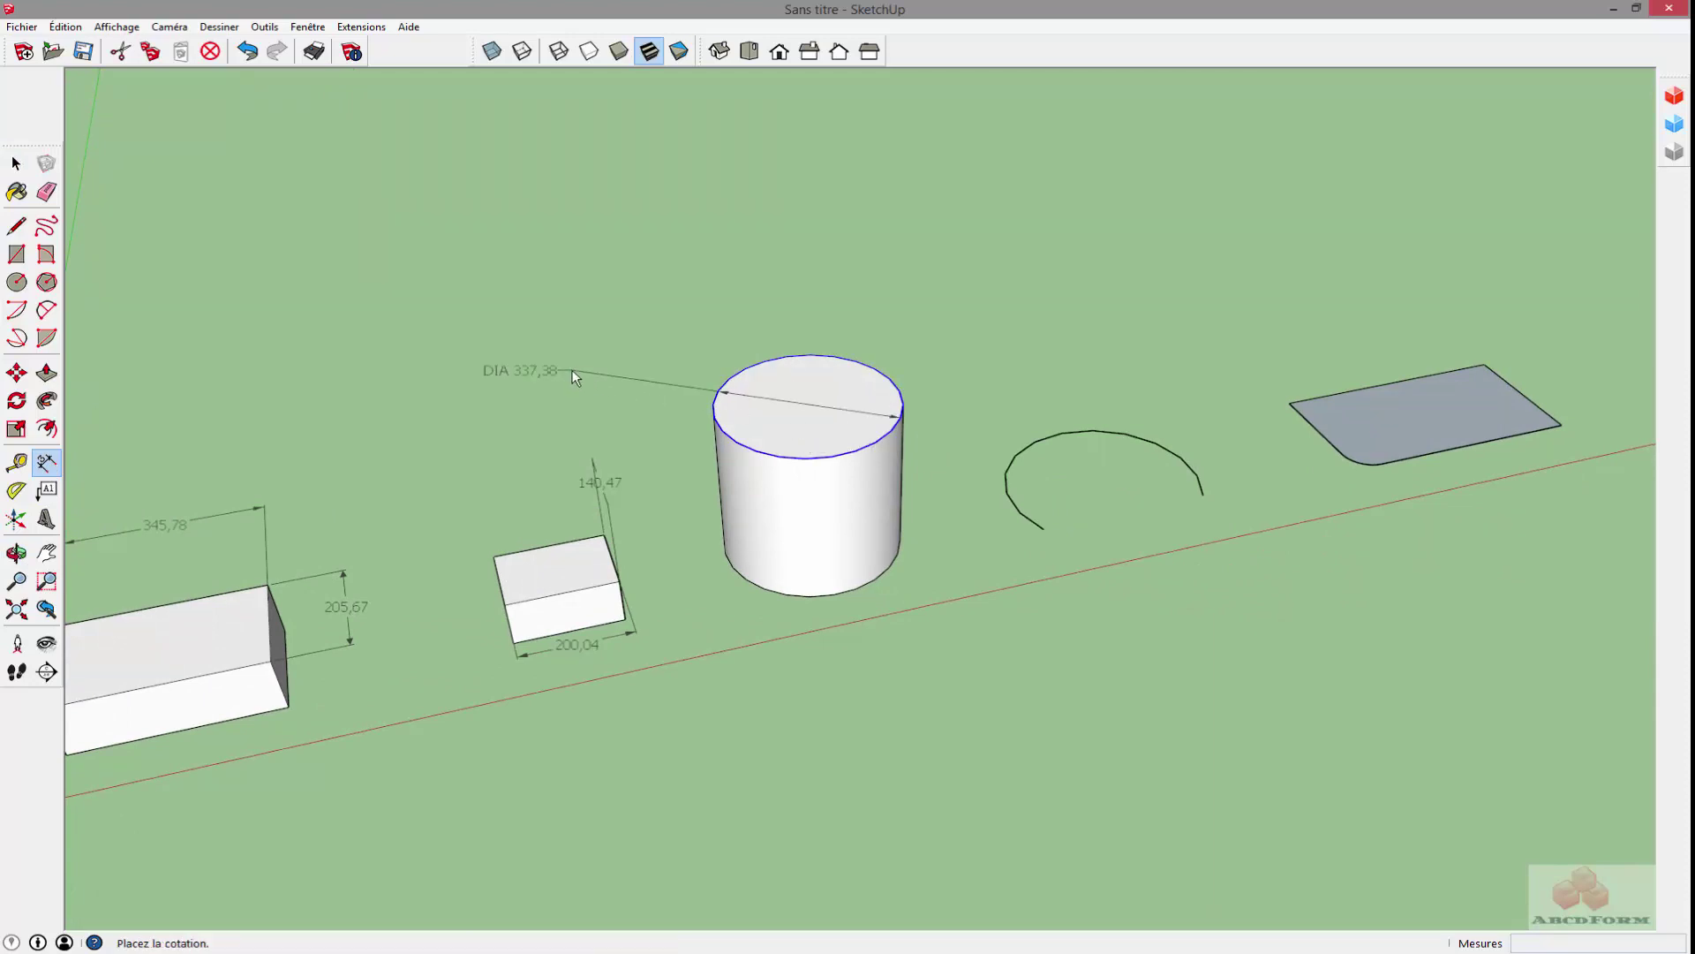
{"action": "left_click", "coordinate": [574, 377]}
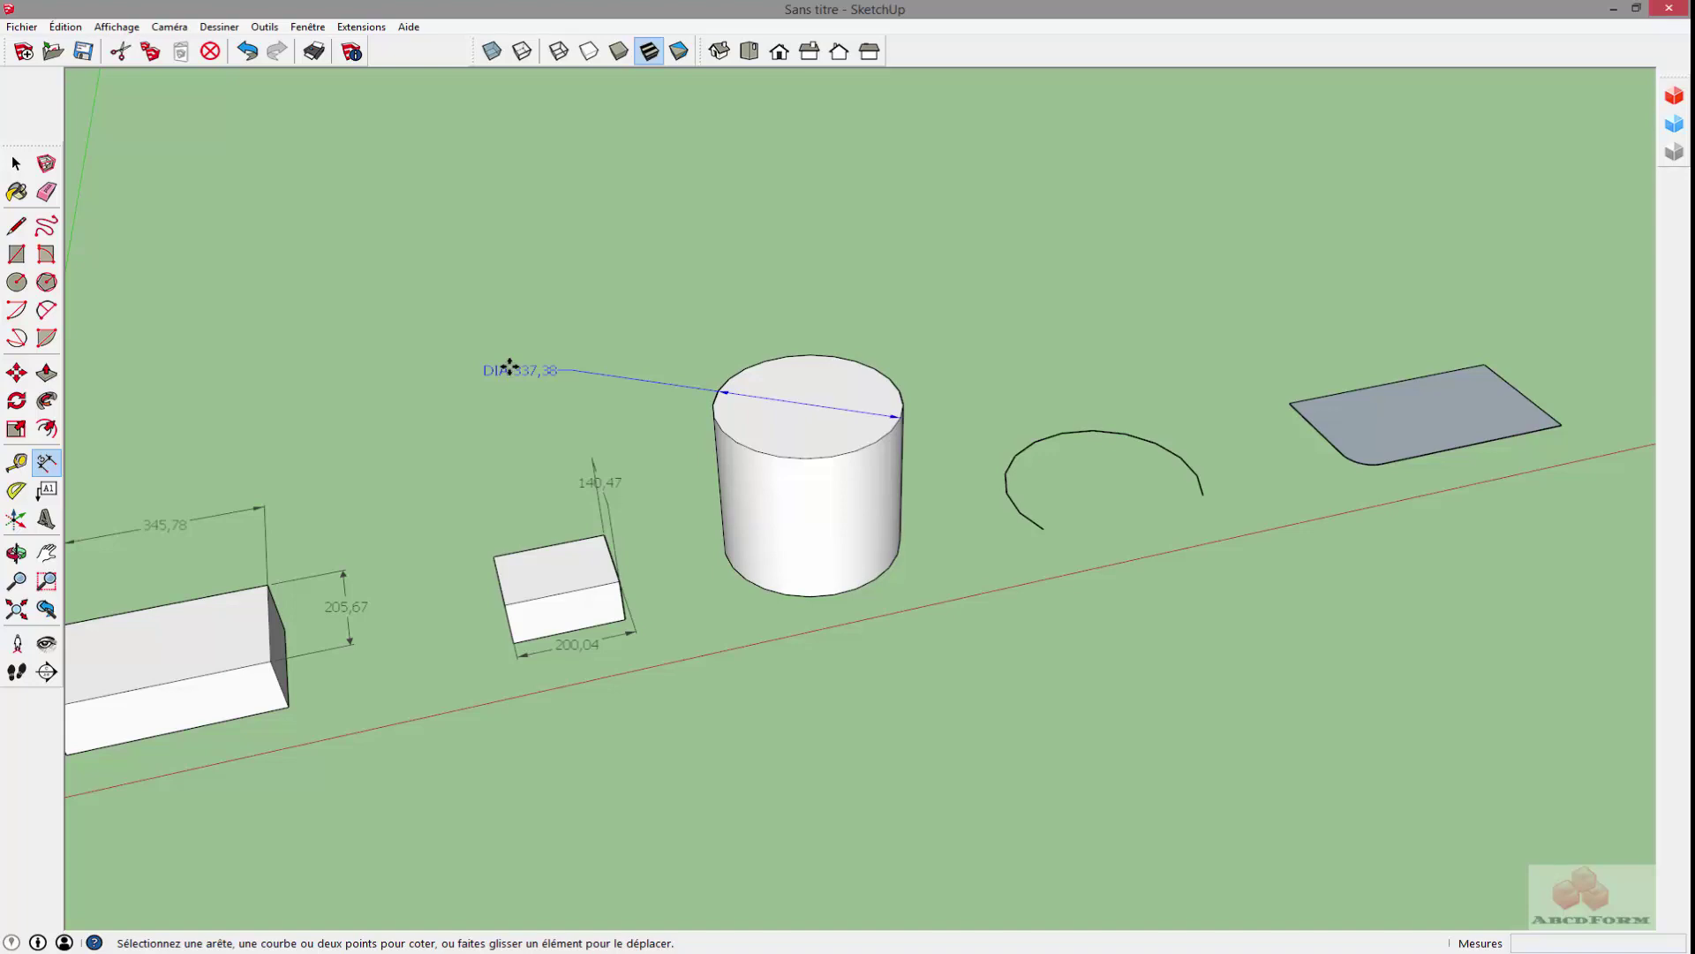
{"action": "key", "text": "Escape"}
{"action": "middle_click_drag", "start_coordinate": [1111, 367], "coordinate": [568, 435], "text": "shift"}
- Place radius labels R198,44 on the arc and R57,20 on the plane's rounded corner
{"action": "scroll", "coordinate": [568, 435], "scroll_direction": "up", "scroll_amount": 2}
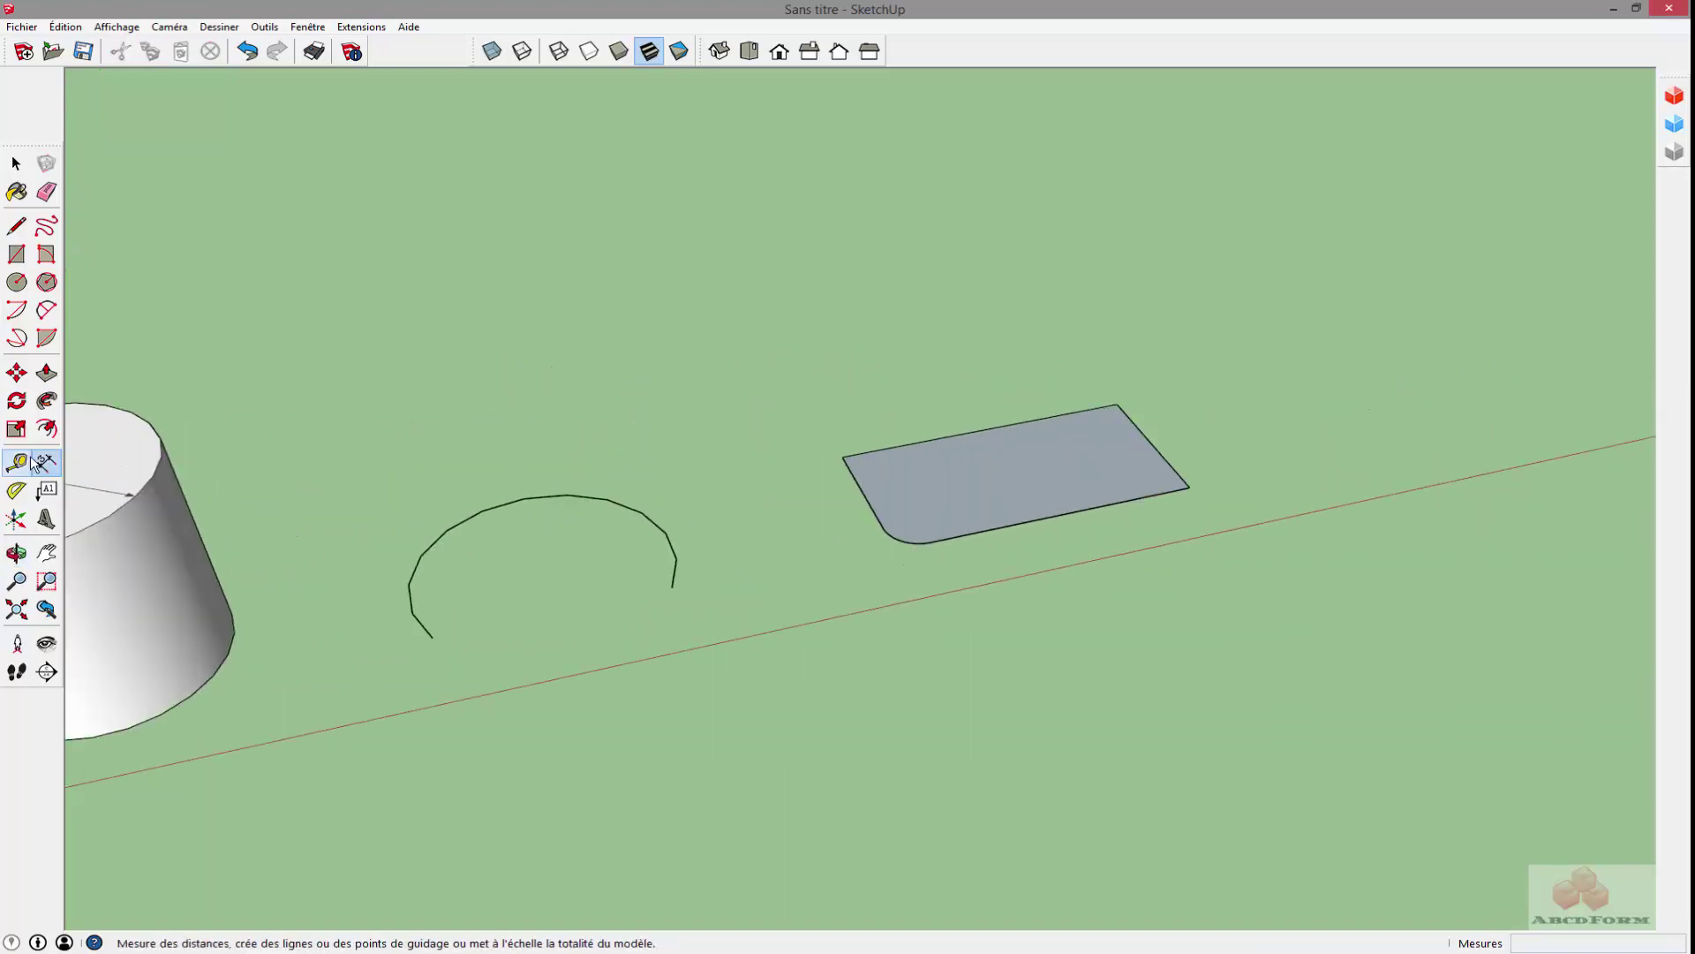
{"action": "left_click", "coordinate": [469, 515]}
{"action": "left_click", "coordinate": [401, 440]}
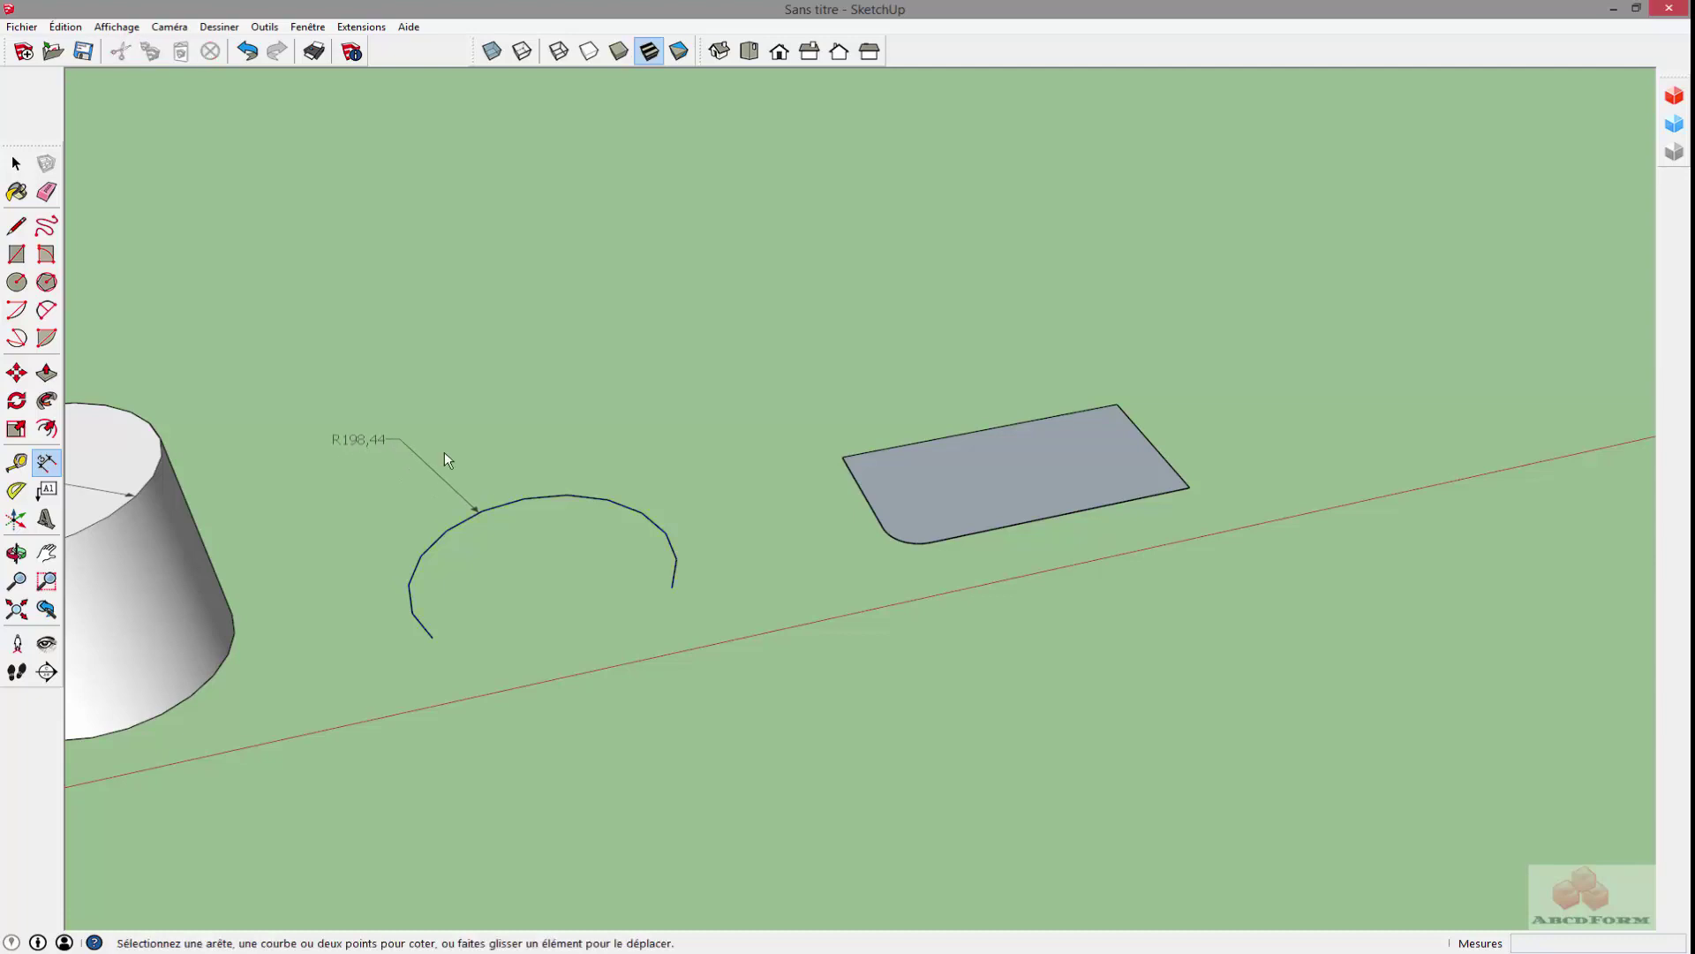
{"action": "left_click", "coordinate": [354, 437]}
{"action": "left_click", "coordinate": [347, 435]}
{"action": "left_click", "coordinate": [912, 543]}
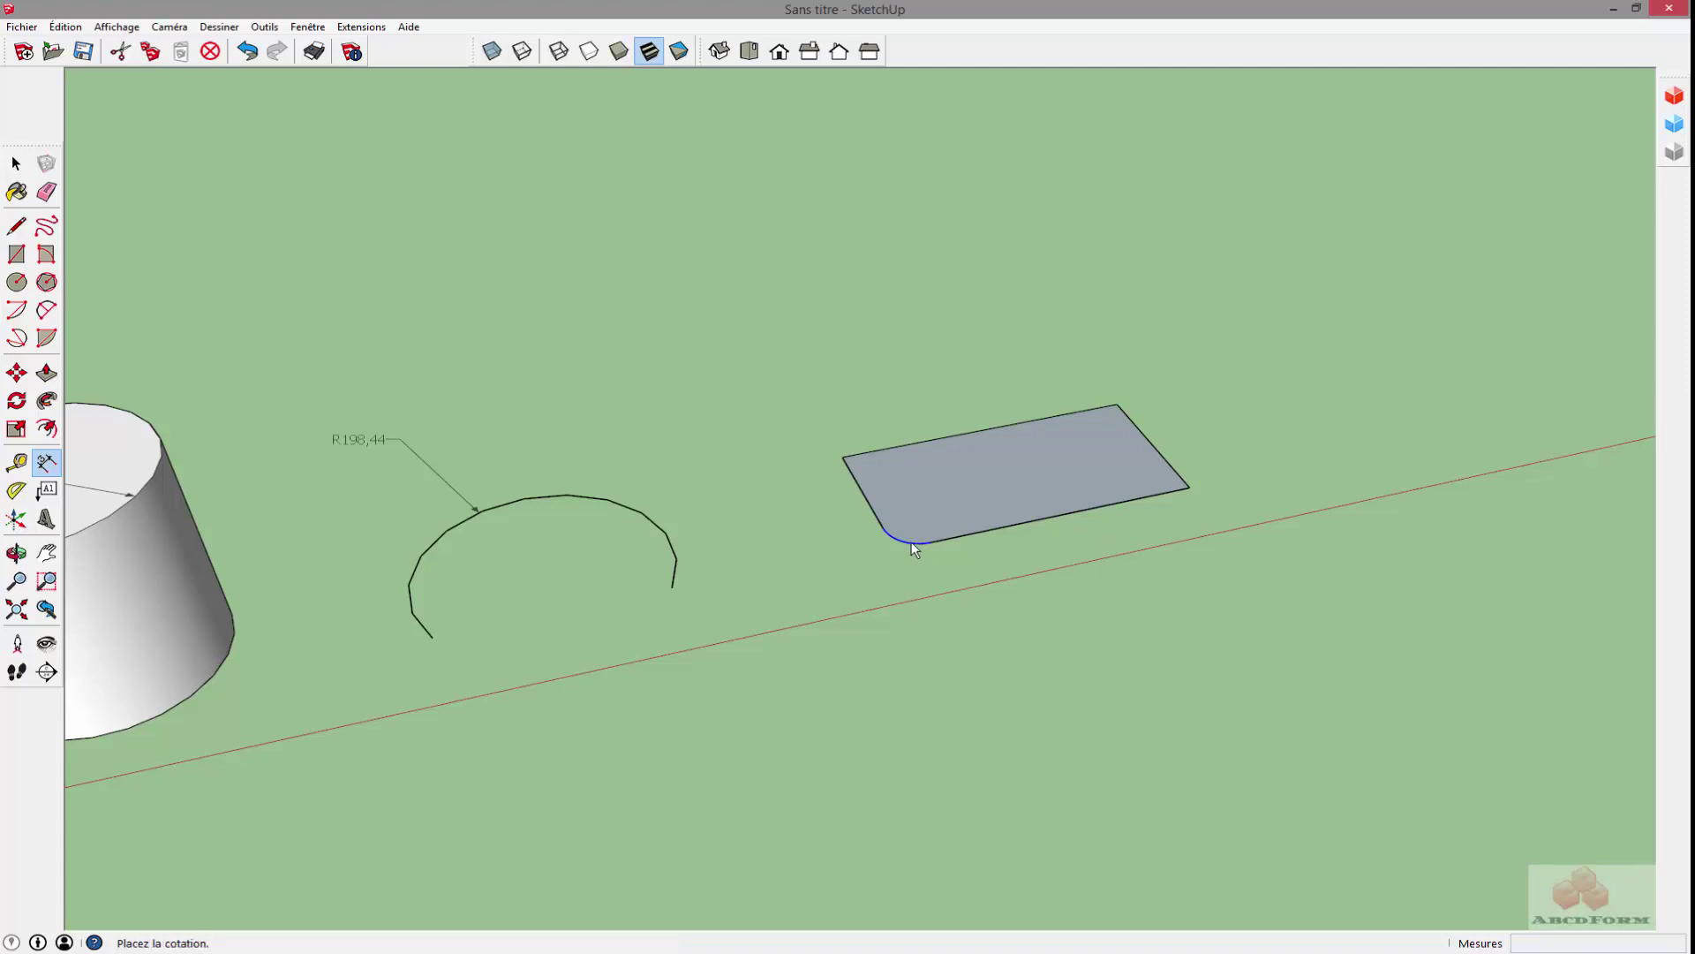
{"action": "left_click", "coordinate": [832, 548]}
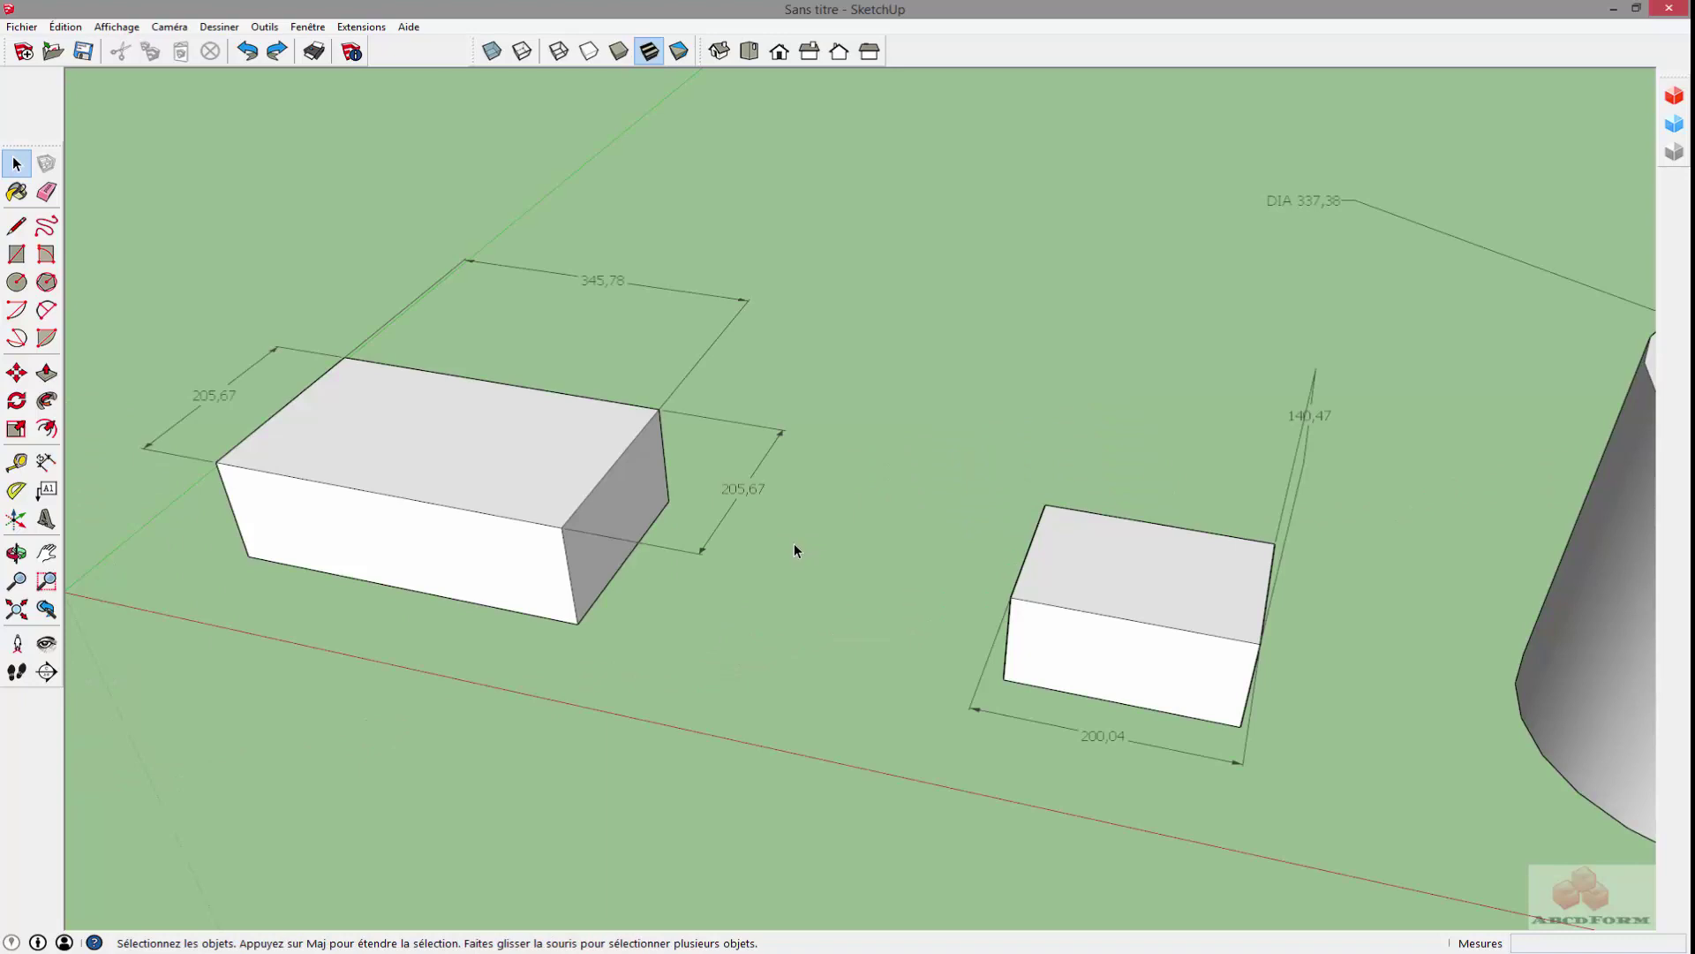
- Override the large box's 205,67 dimension text to read 150
{"action": "double_click", "coordinate": [745, 489]}
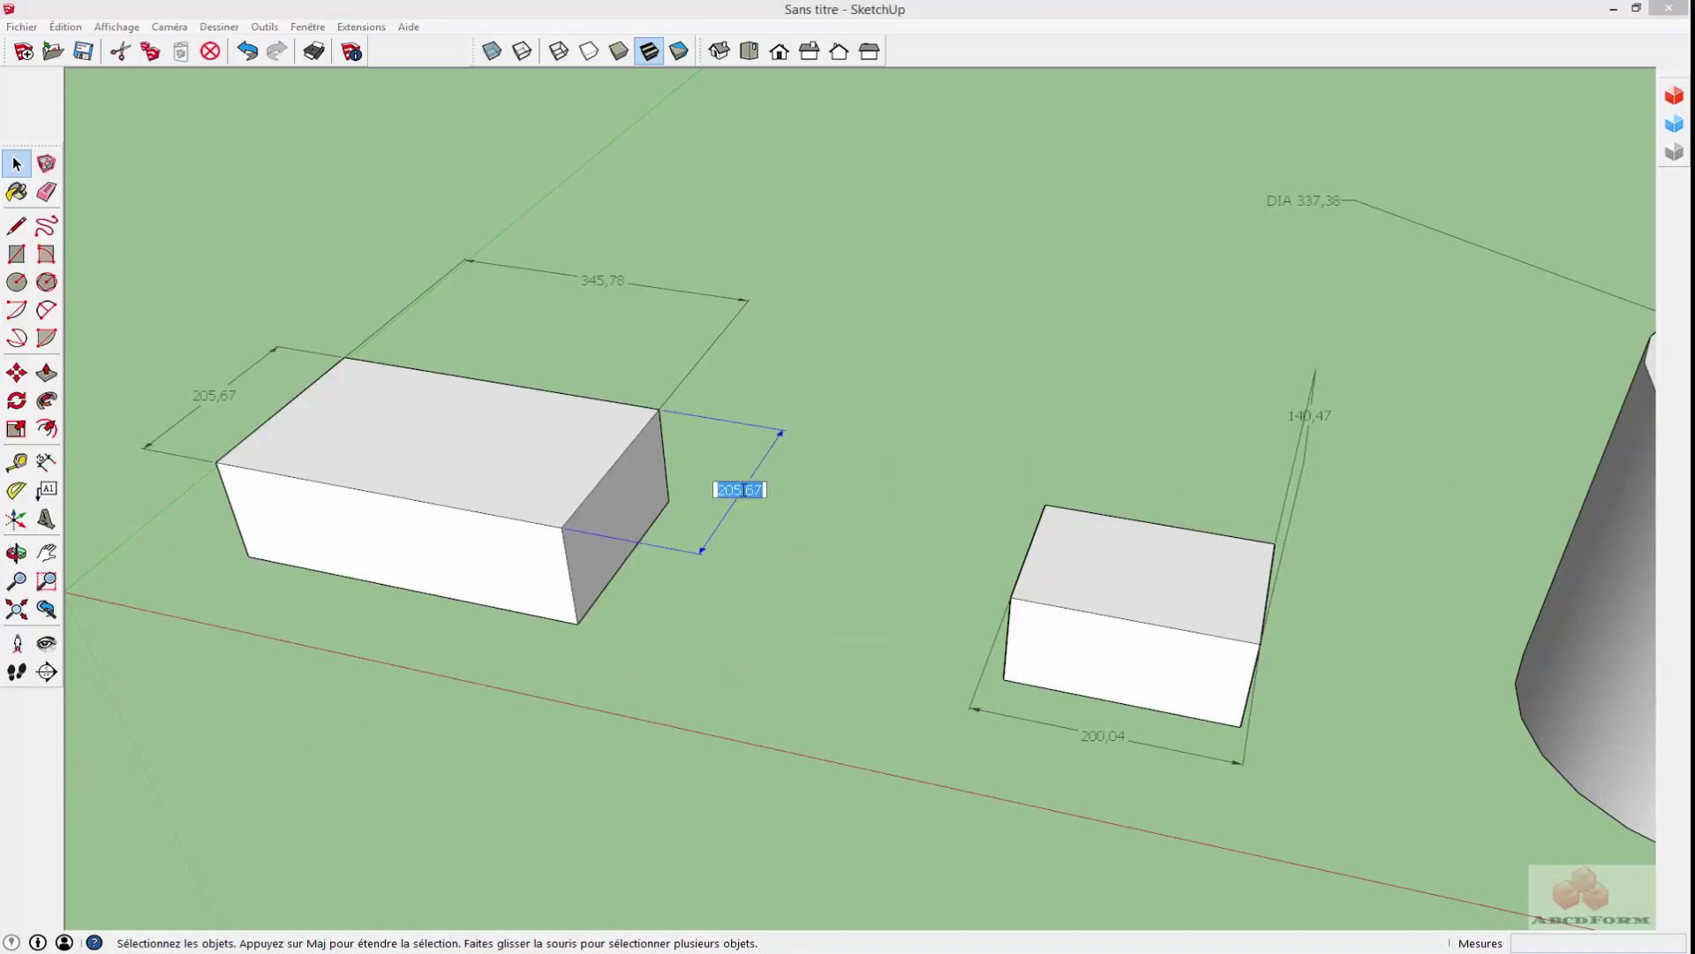
{"action": "type", "text": "150"}
{"action": "key", "text": "Return"}
- Start pushing/pulling the large box's front face outward
{"action": "middle_click_drag", "start_coordinate": [749, 489], "coordinate": [378, 417]}
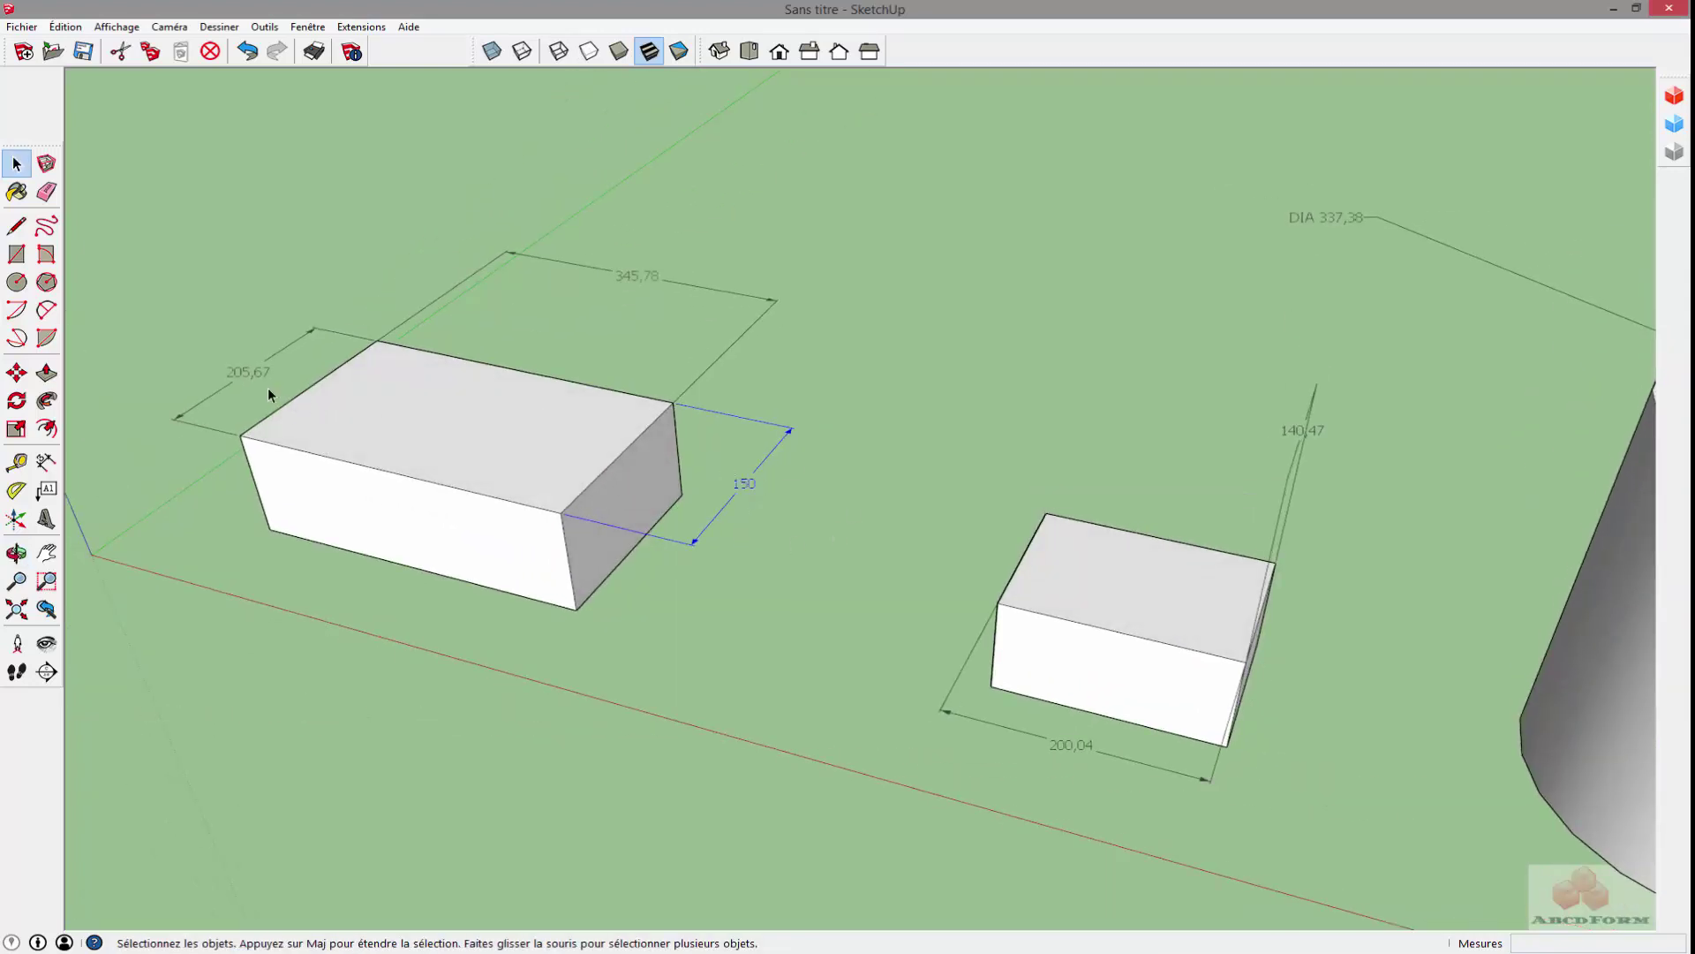
{"action": "key", "text": "p"}
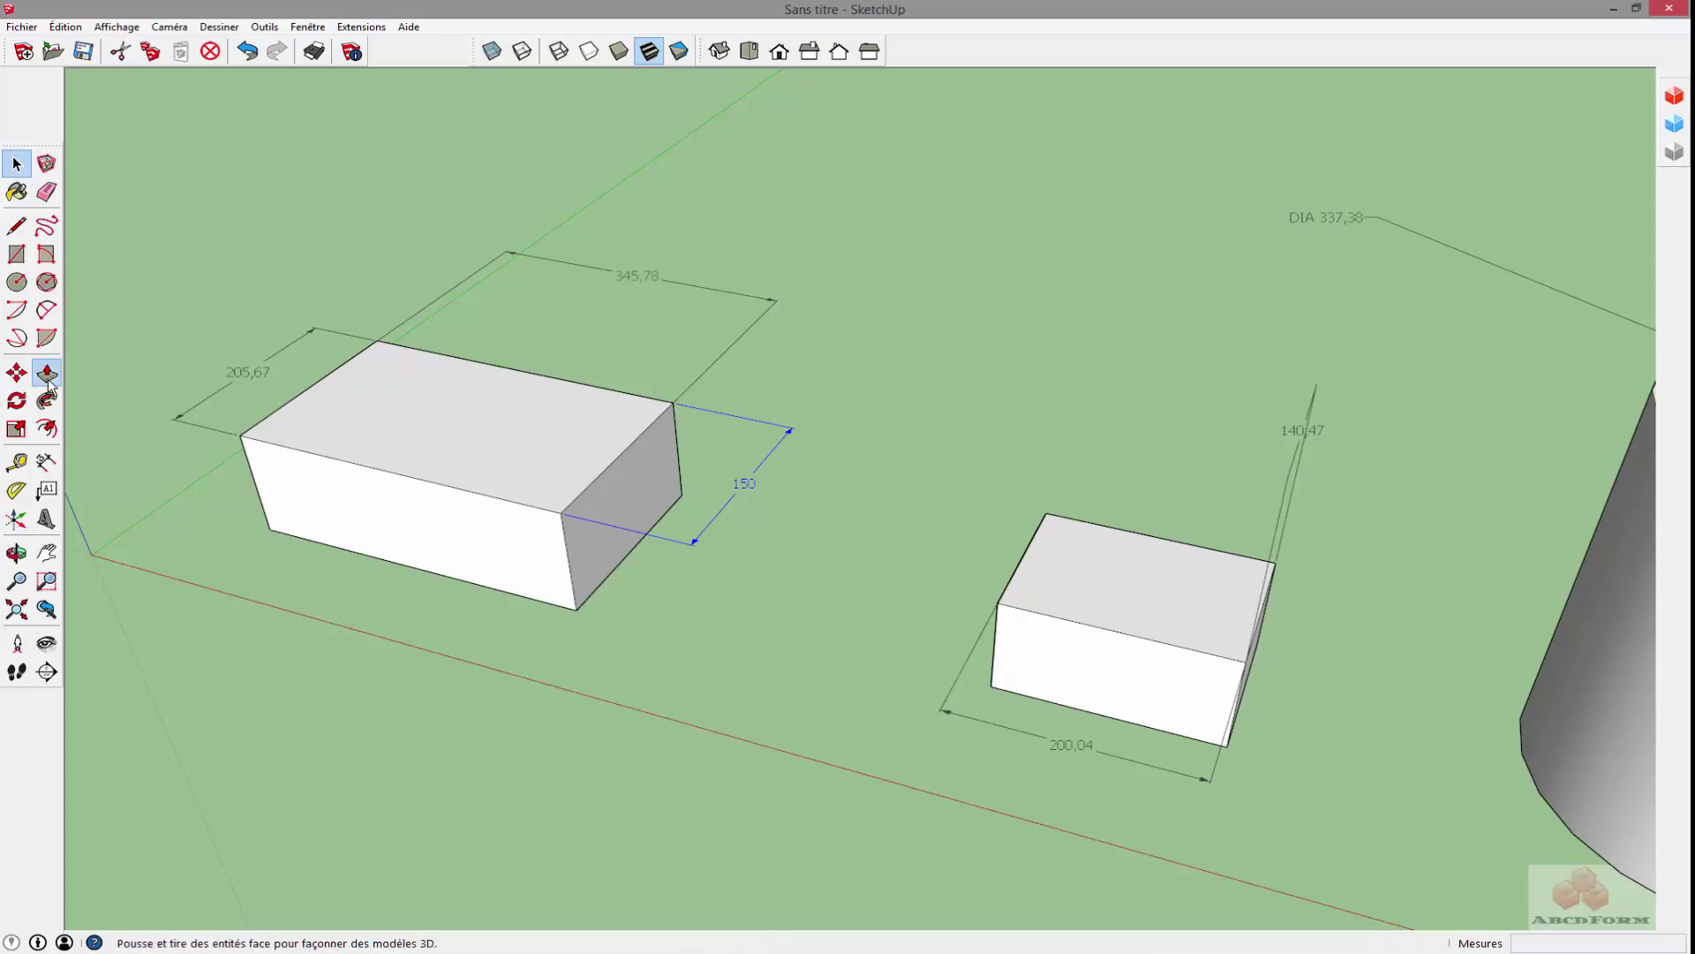
{"action": "left_click", "coordinate": [273, 484]}
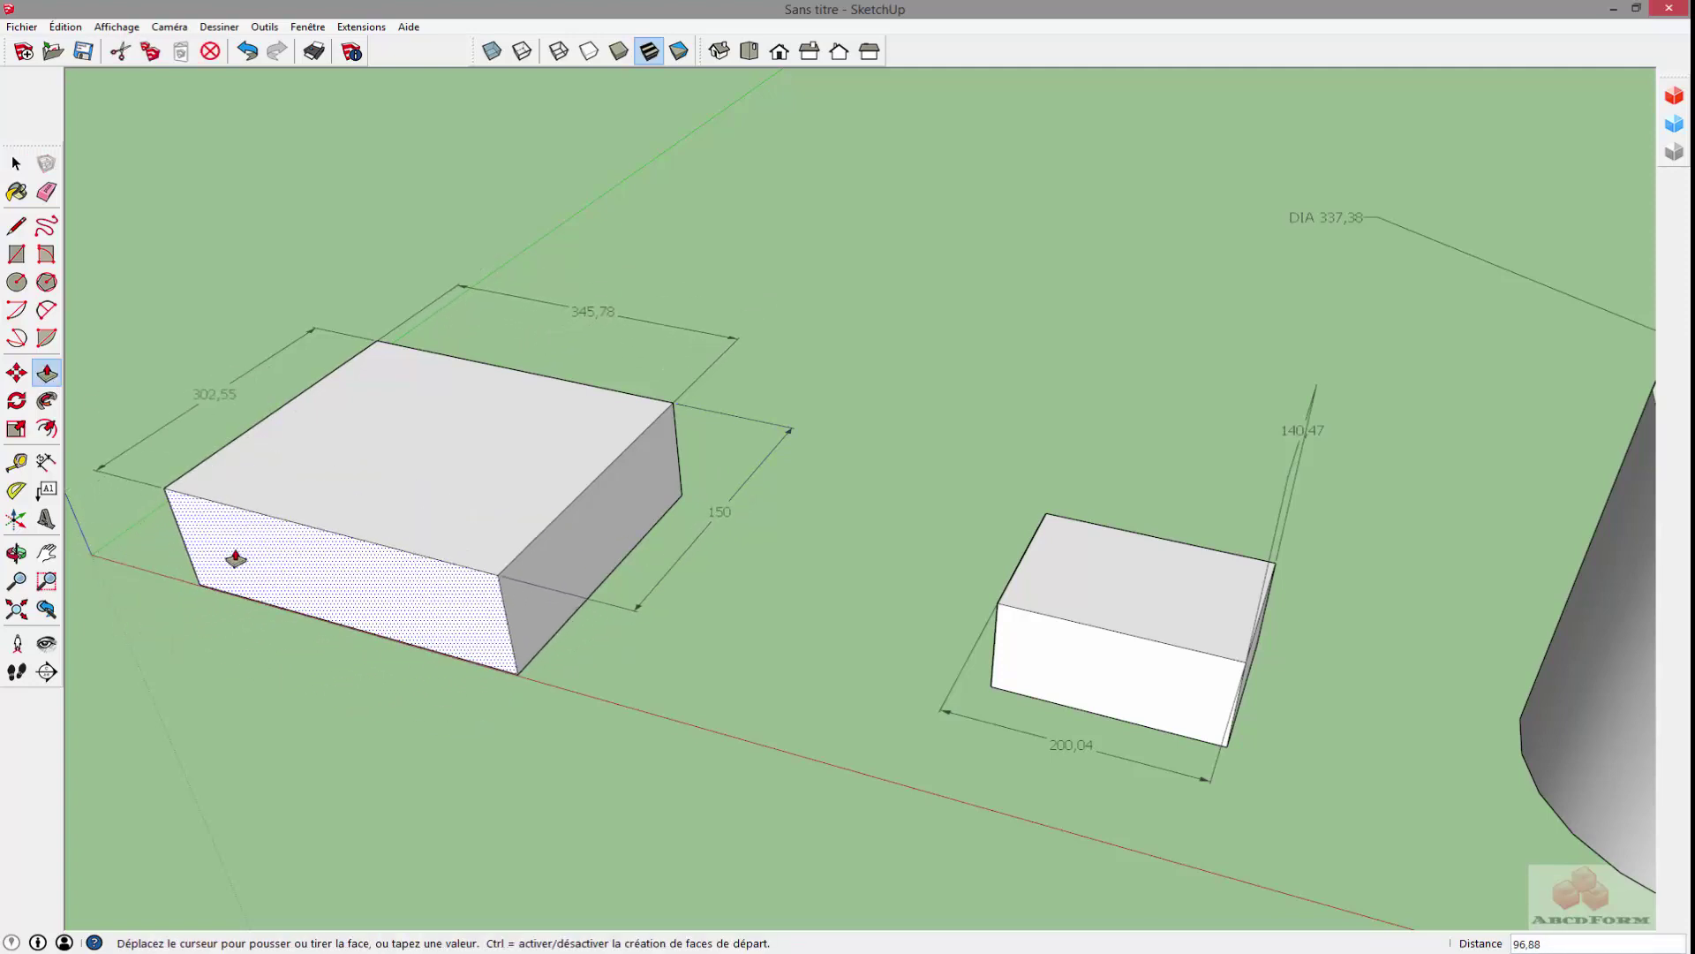
- Push/pull the large box's front face so its side dimension reads 285,75
{"action": "left_click", "coordinate": [272, 630]}
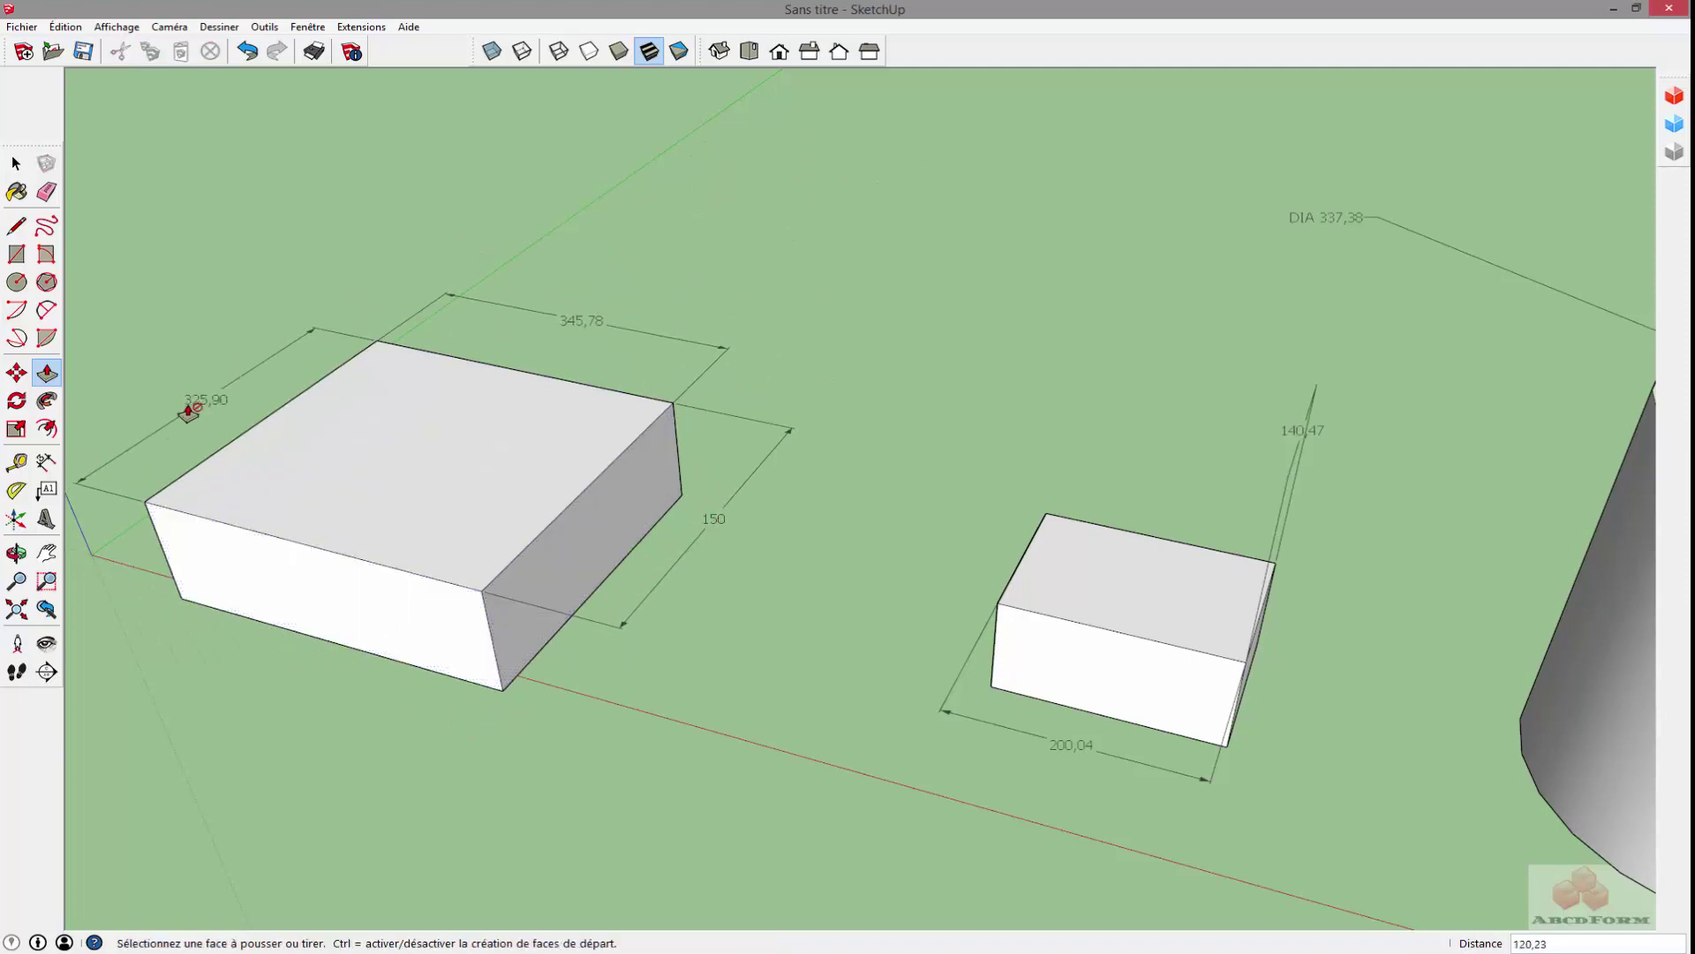
{"action": "left_click", "coordinate": [235, 575]}
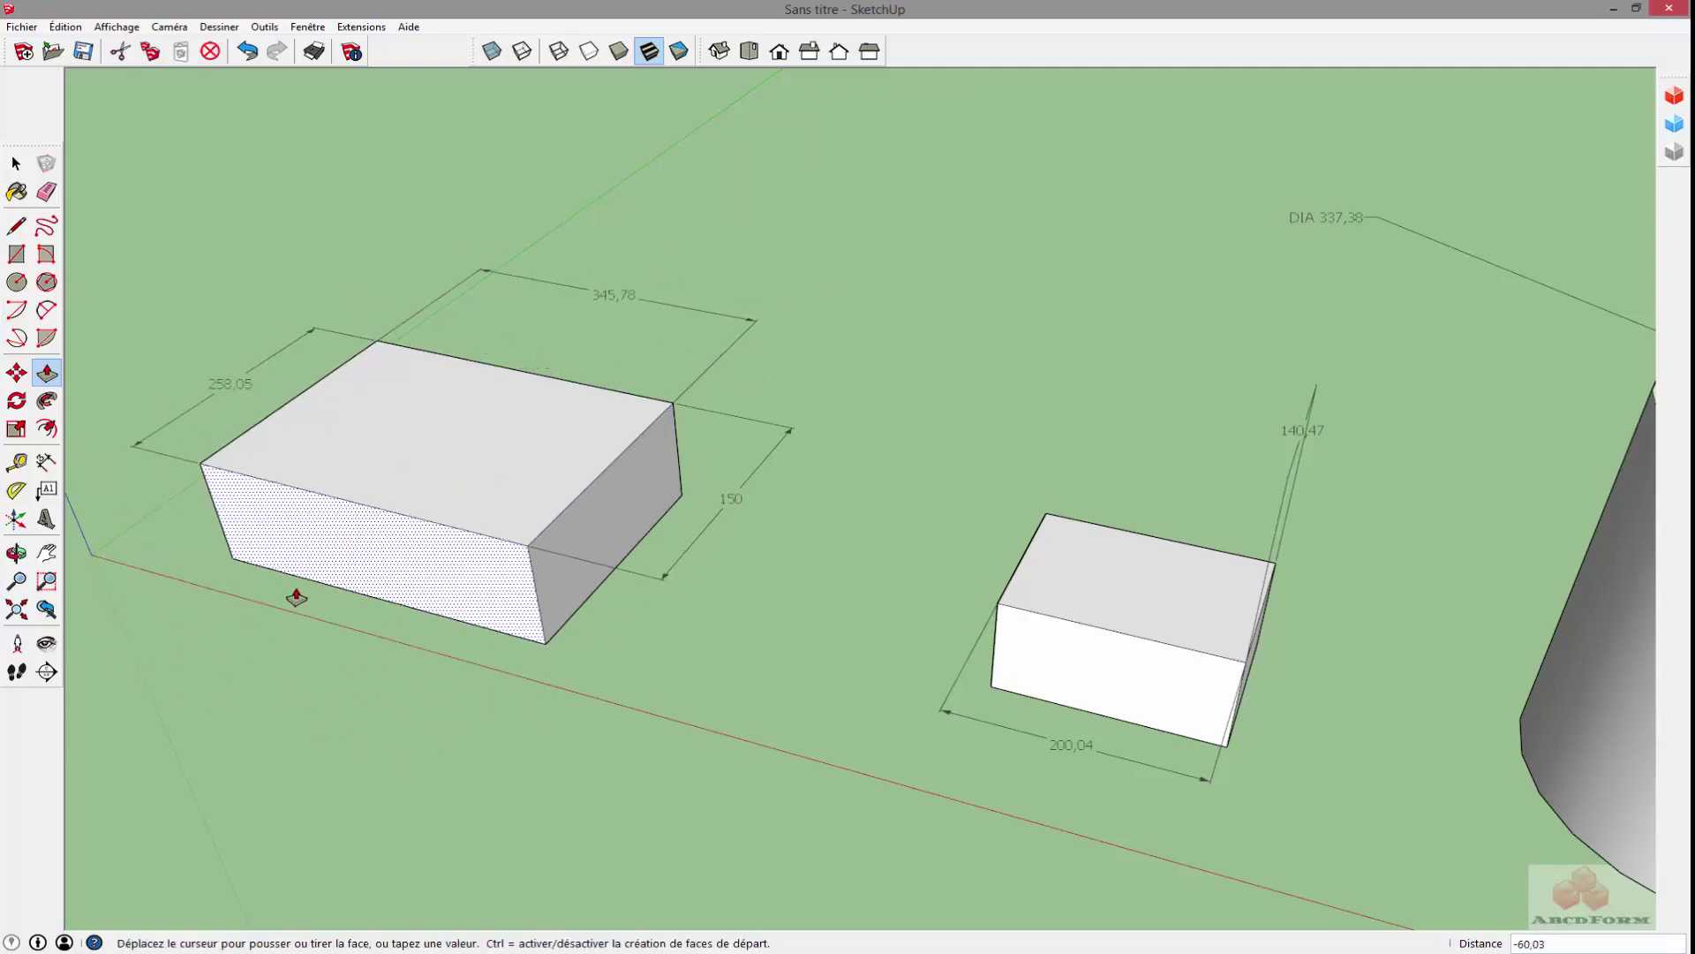
{"action": "left_click", "coordinate": [323, 600]}
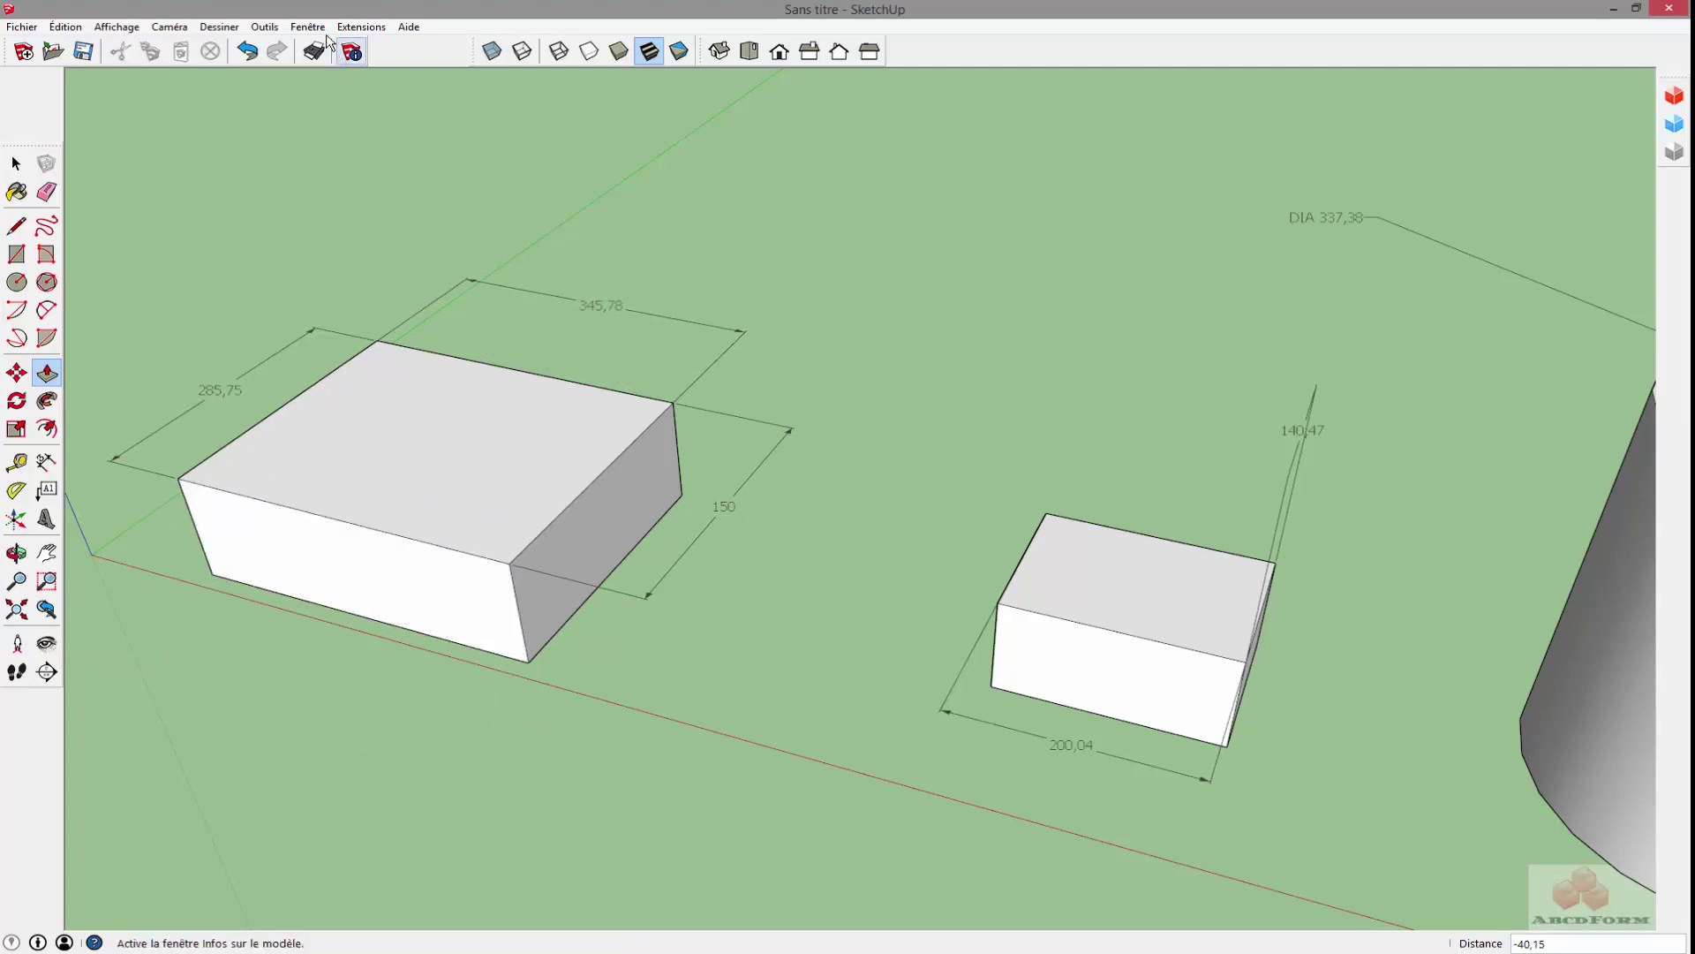
{"action": "left_click", "coordinate": [307, 27]}
- In Model Info Units, set length unit to m and enable the unit format display
{"action": "left_click", "coordinate": [331, 44]}
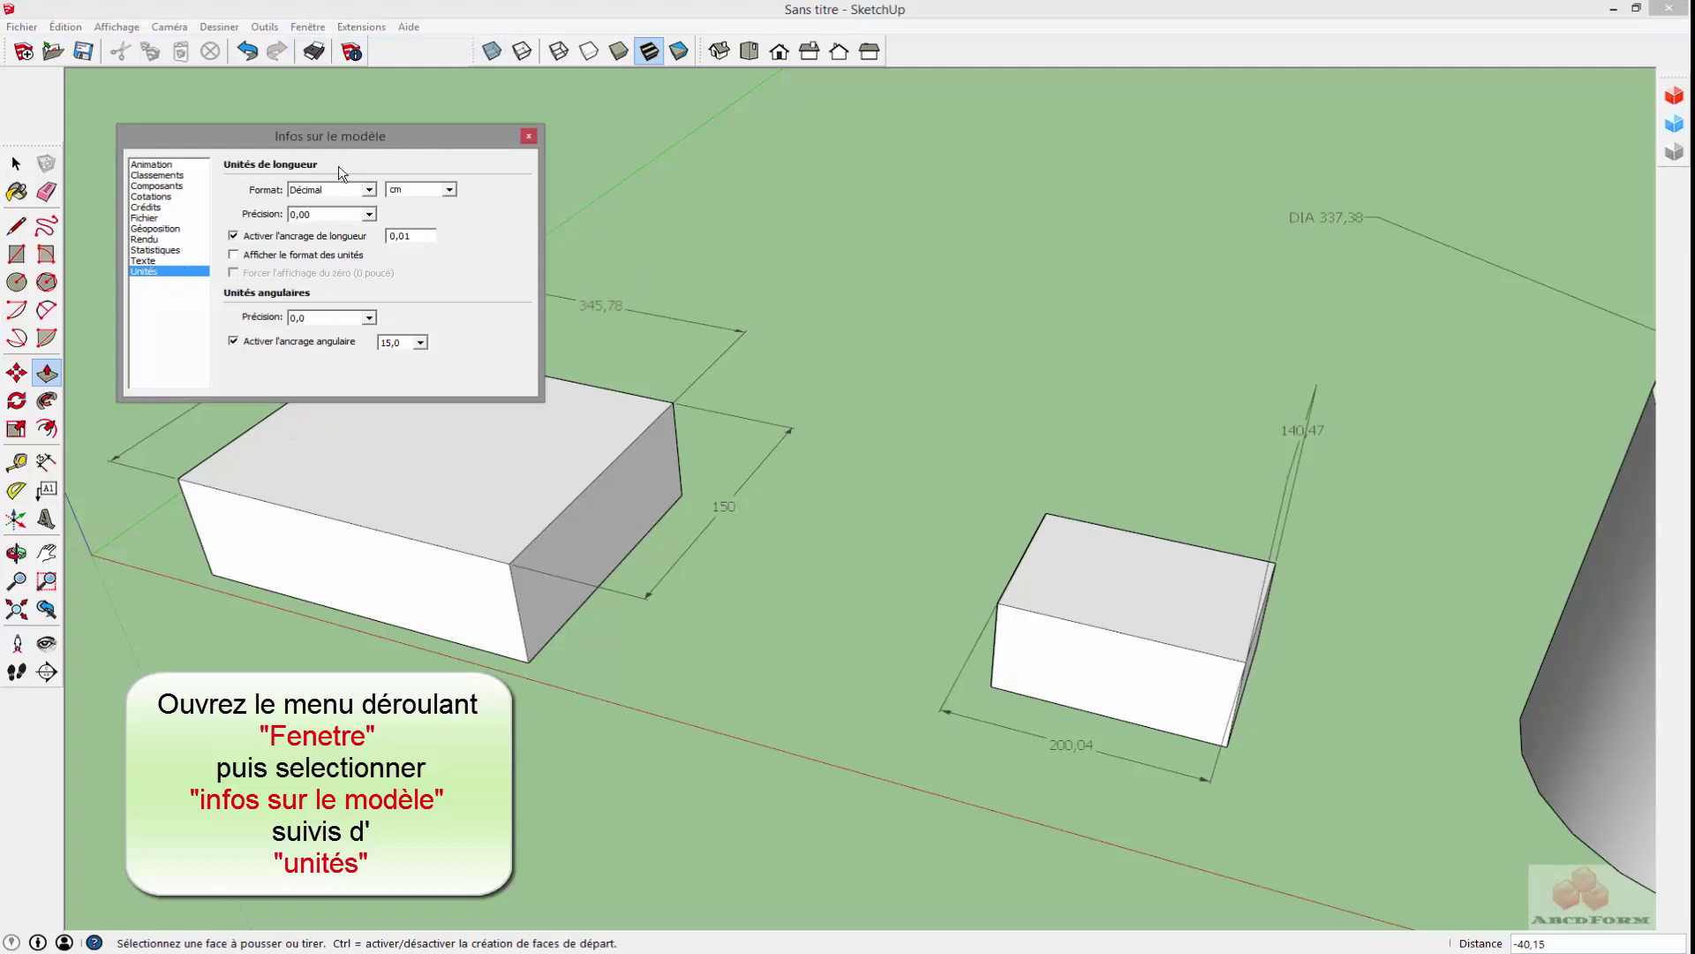
{"action": "left_click_drag", "start_coordinate": [302, 135], "coordinate": [919, 177]}
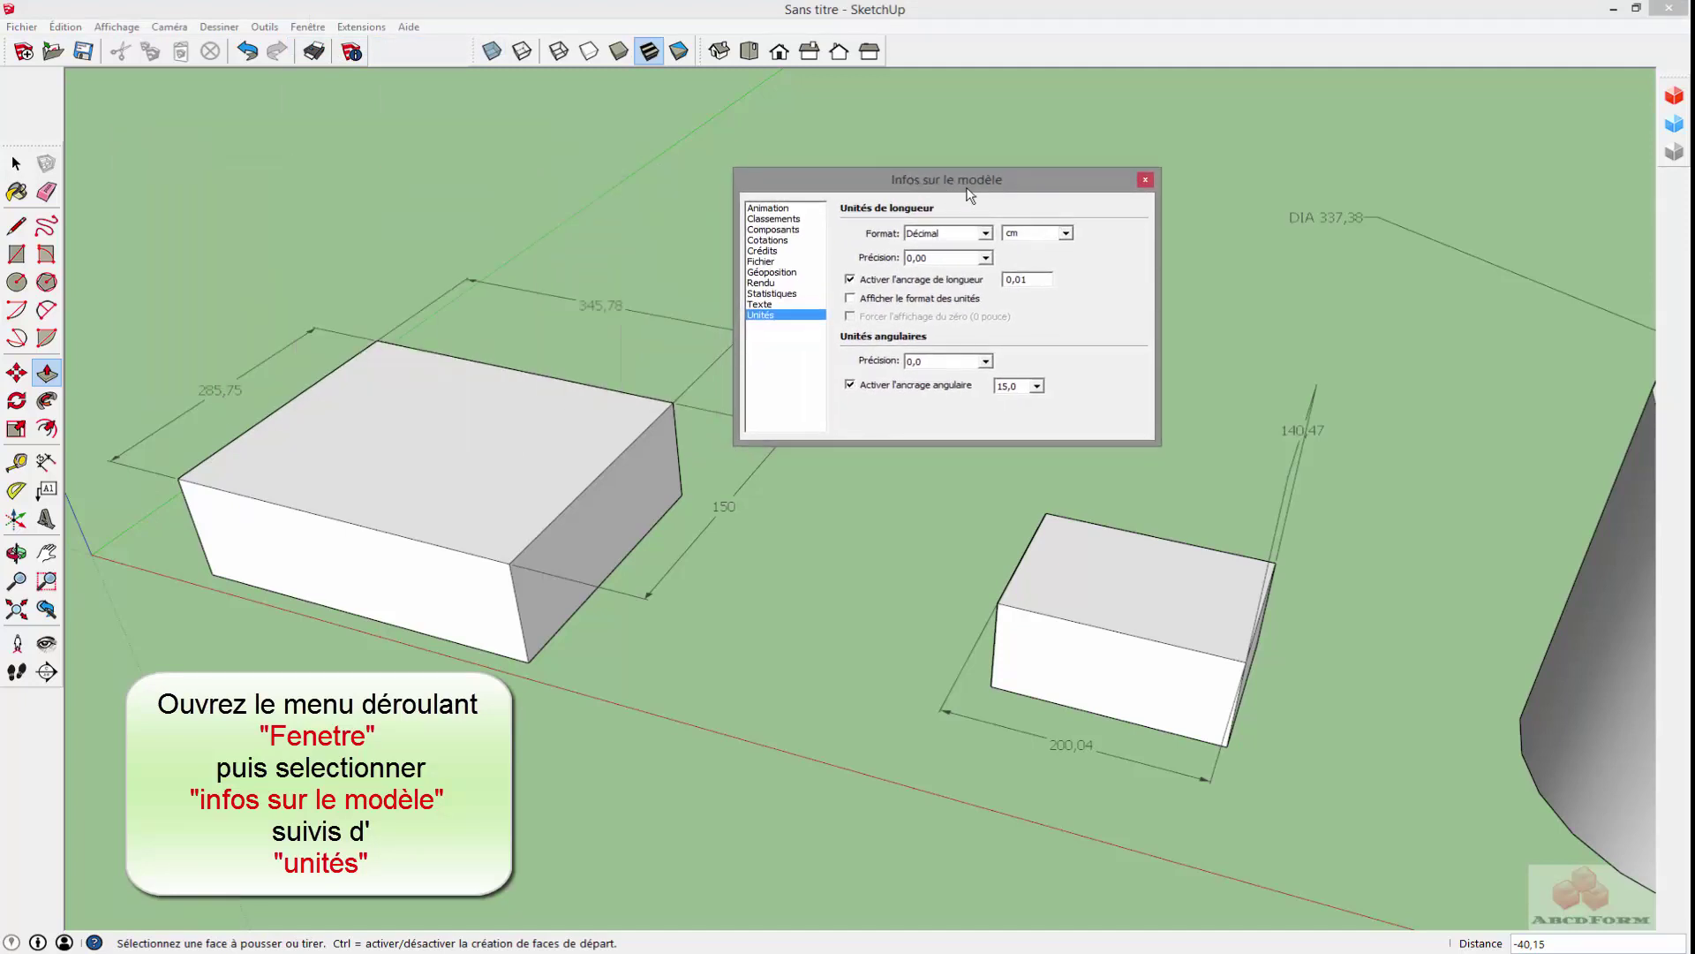
{"action": "left_click", "coordinate": [1064, 232]}
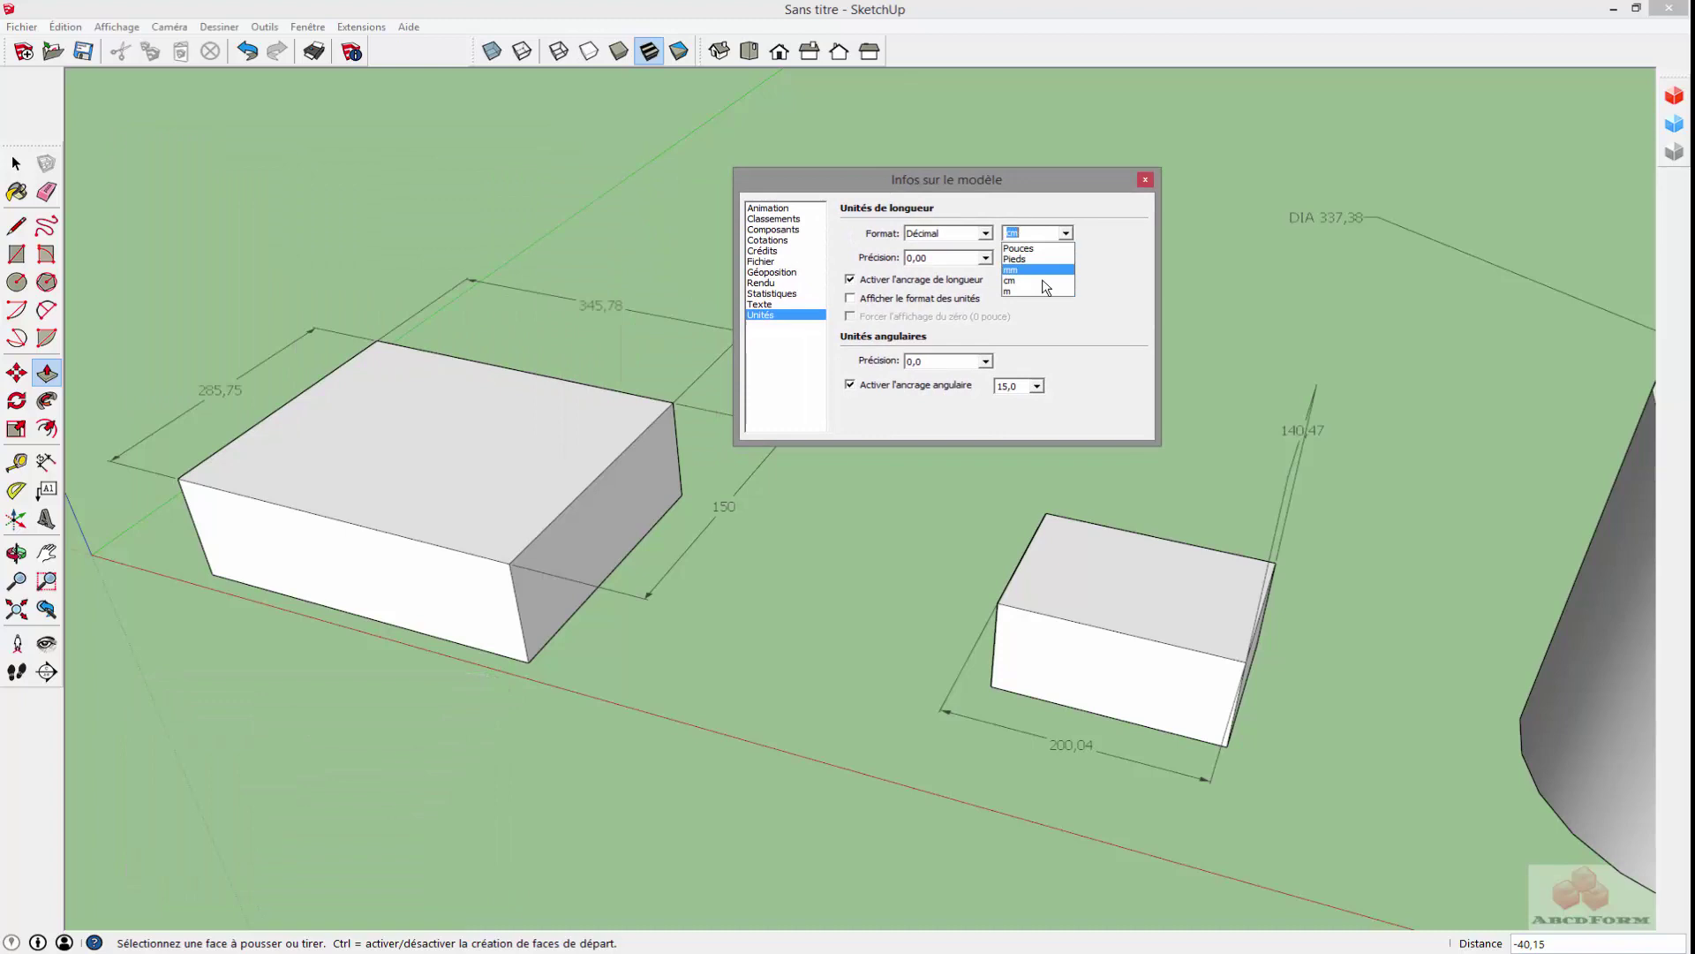
{"action": "left_click", "coordinate": [1034, 289]}
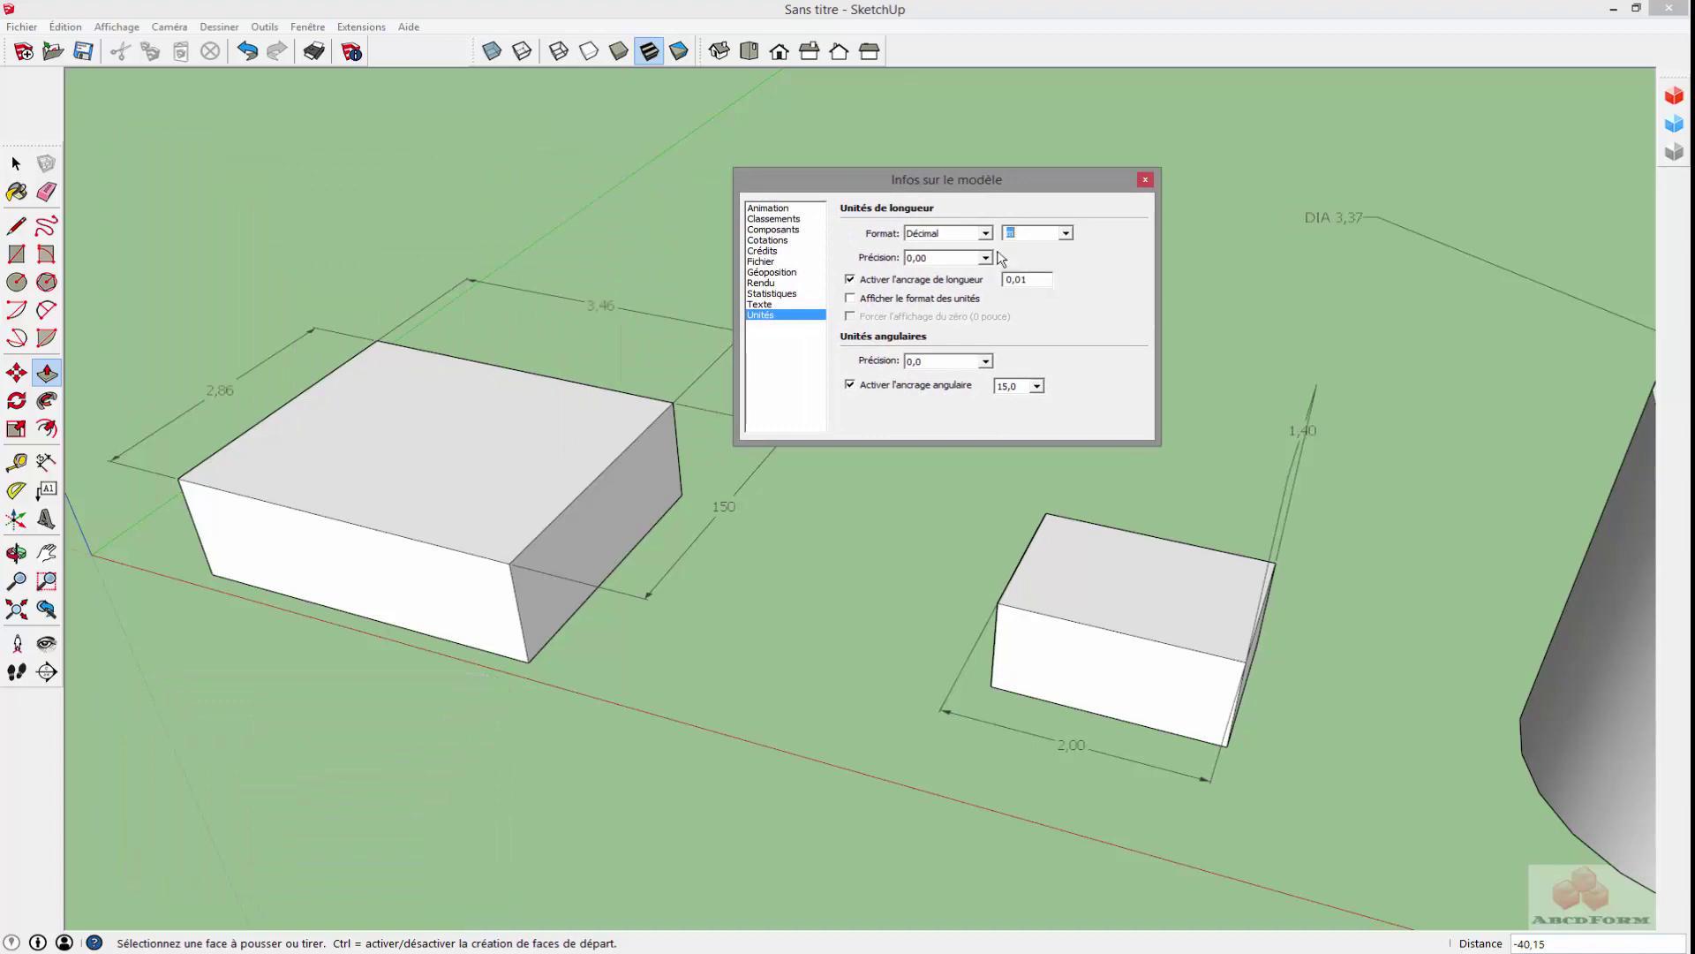
{"action": "left_click", "coordinate": [851, 299]}
{"action": "left_click_drag", "start_coordinate": [927, 180], "coordinate": [1066, 193]}
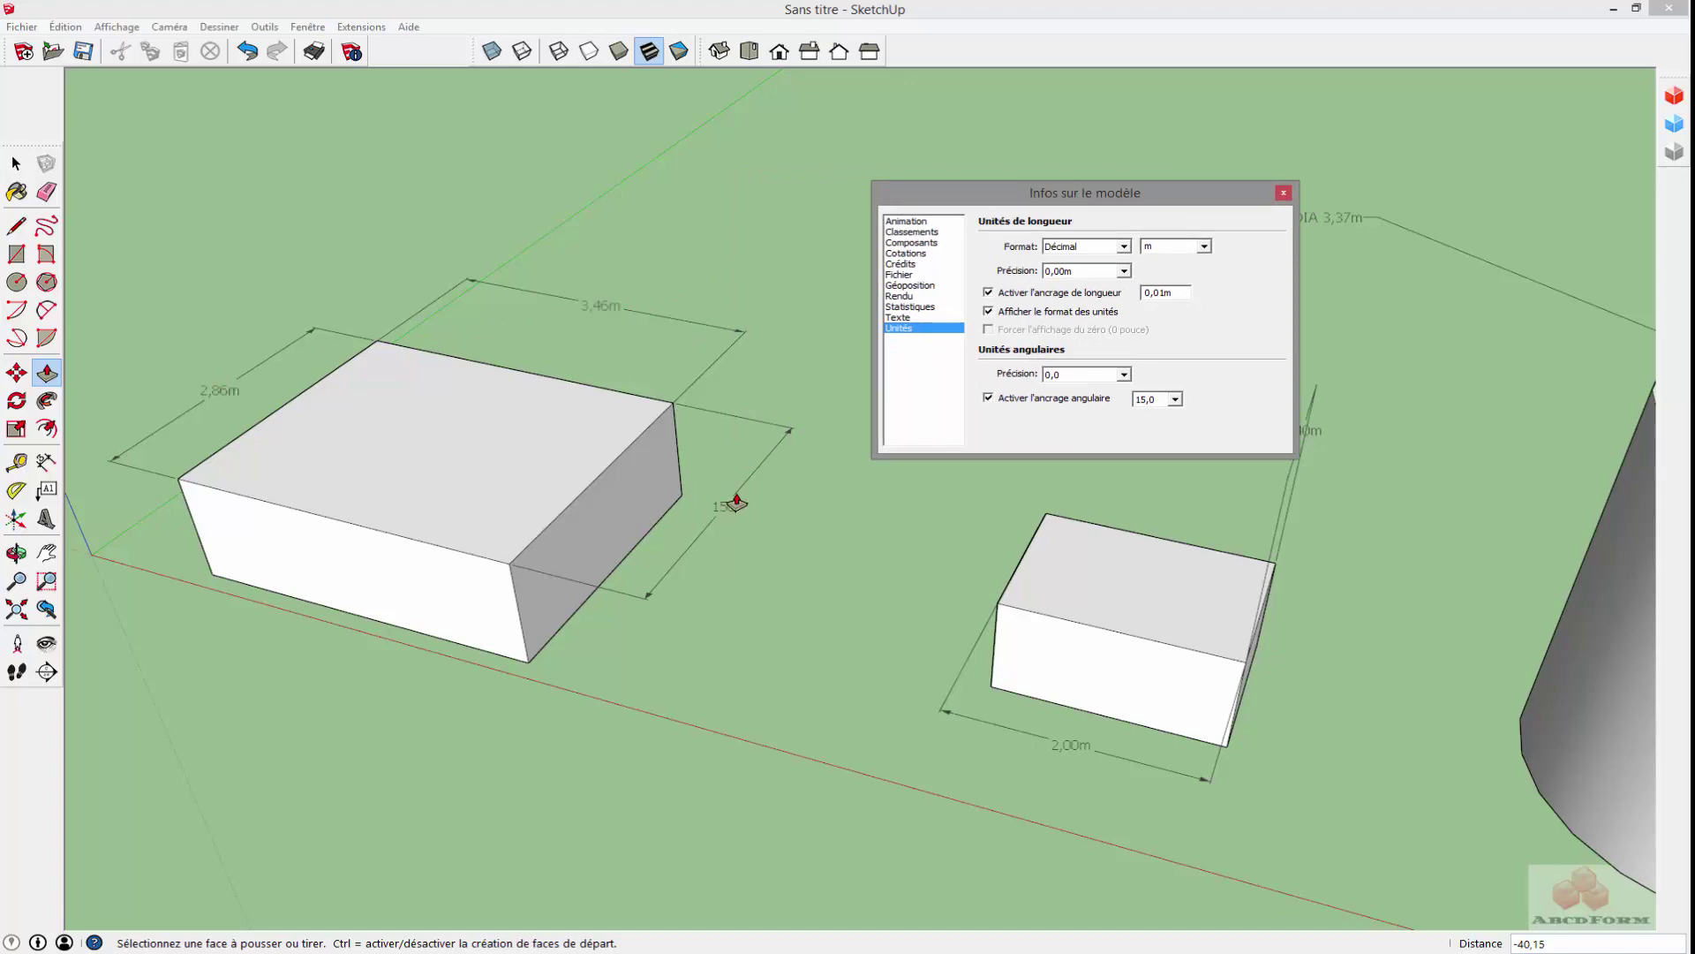
- Keep the dimension font at Tahoma 12 pt and change dimension endpoints from closed arrows to Bar
{"action": "left_click_drag", "start_coordinate": [1102, 203], "coordinate": [934, 208]}
{"action": "left_click", "coordinate": [737, 259]}
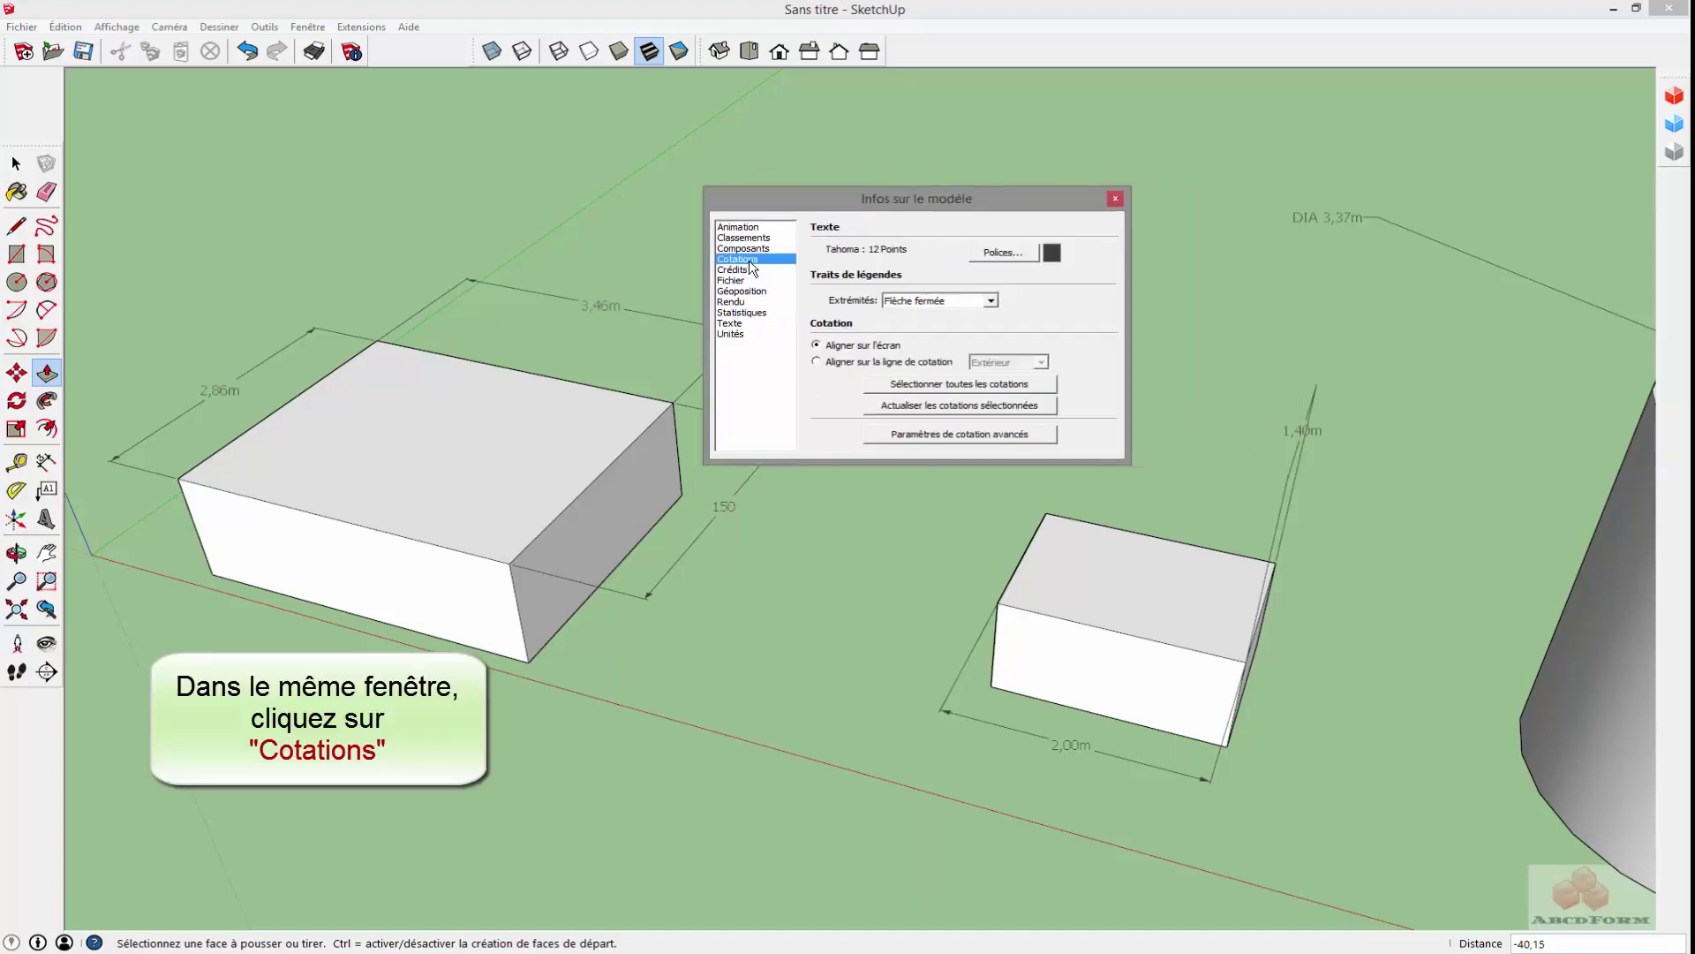
{"action": "left_click", "coordinate": [1005, 253]}
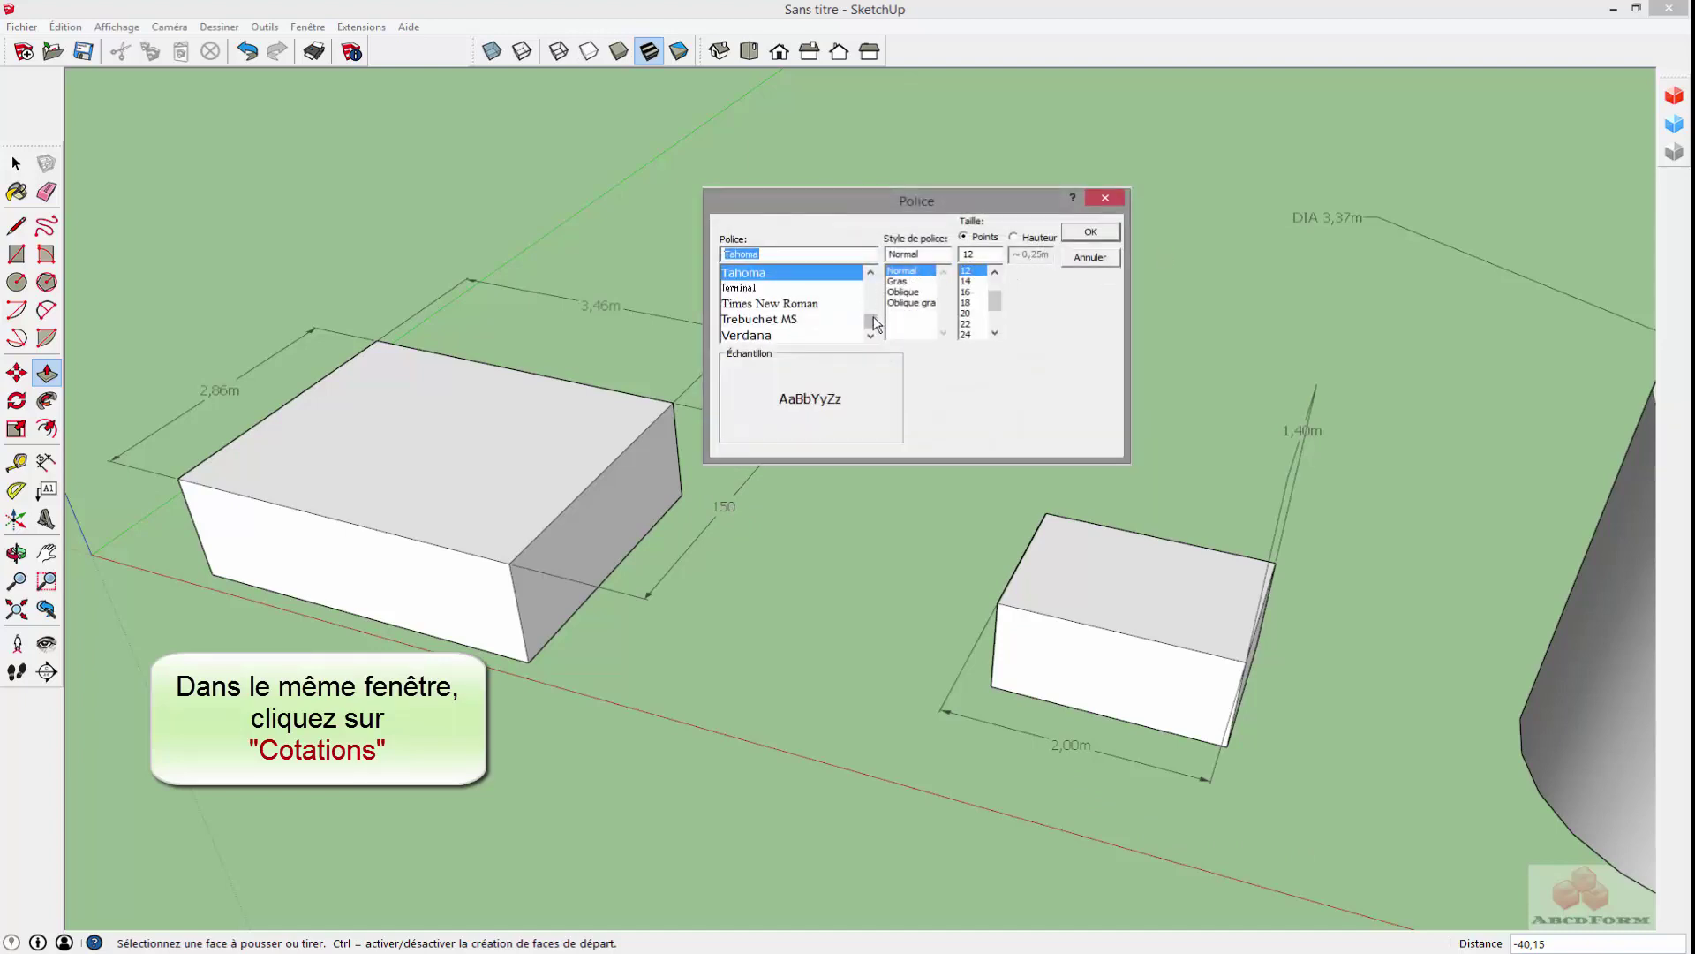
{"action": "left_click_drag", "start_coordinate": [874, 323], "coordinate": [871, 325]}
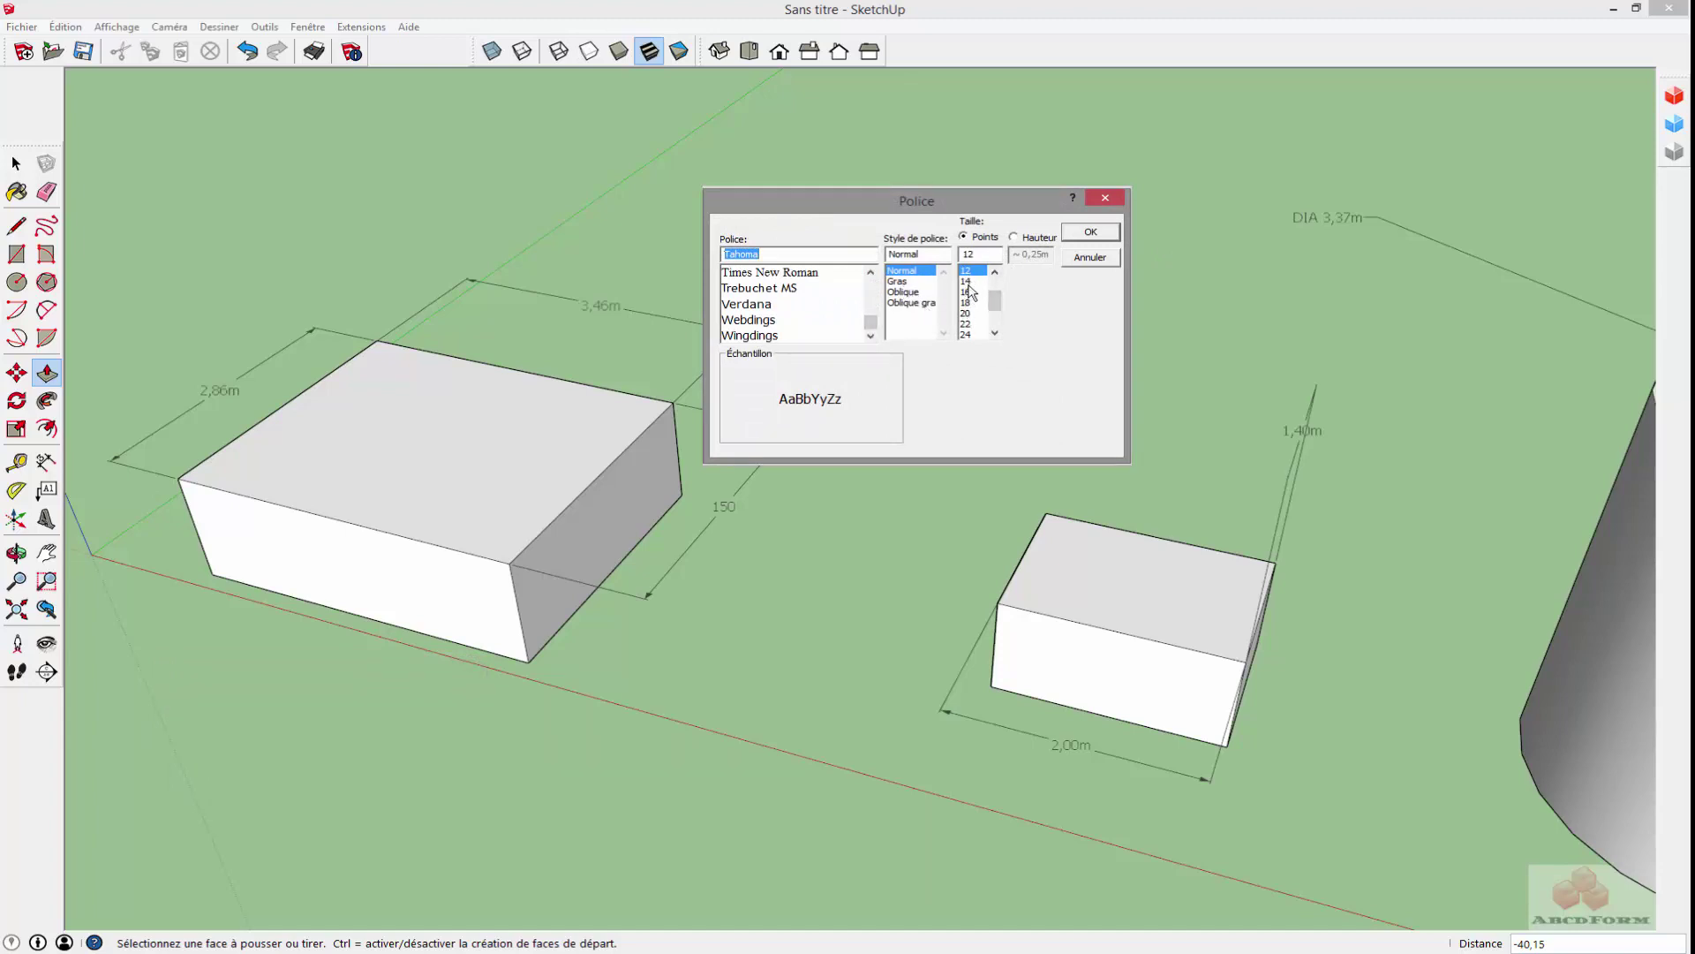
{"action": "left_click", "coordinate": [1095, 260]}
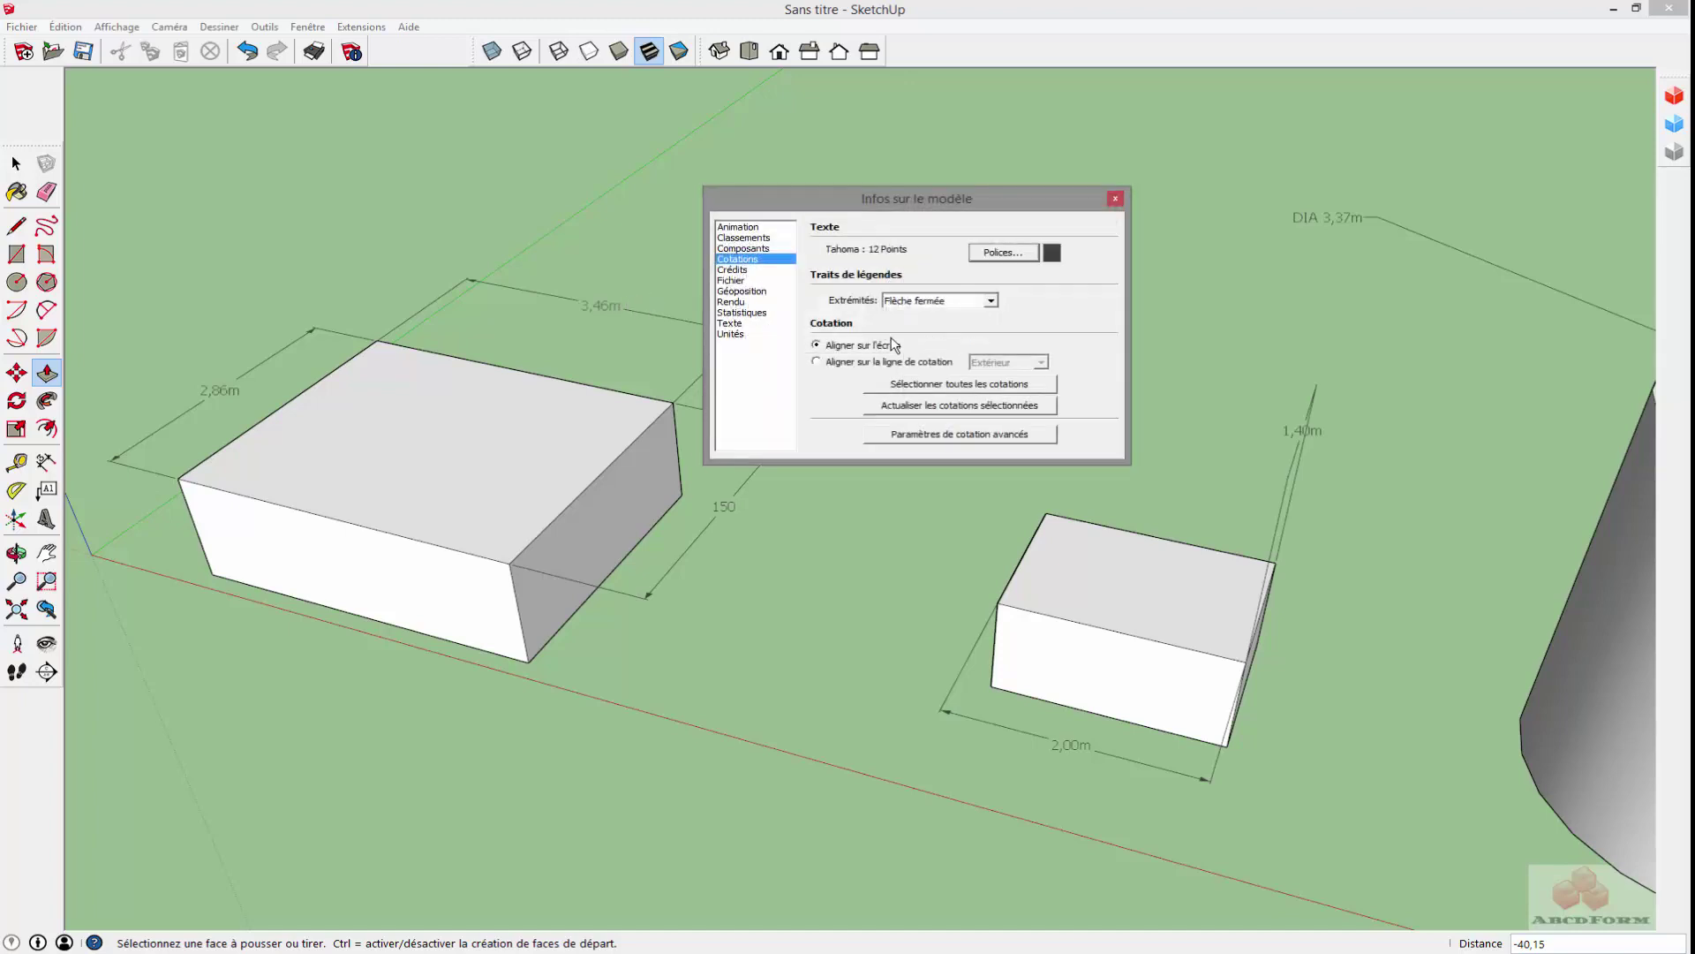
{"action": "left_click", "coordinate": [992, 301]}
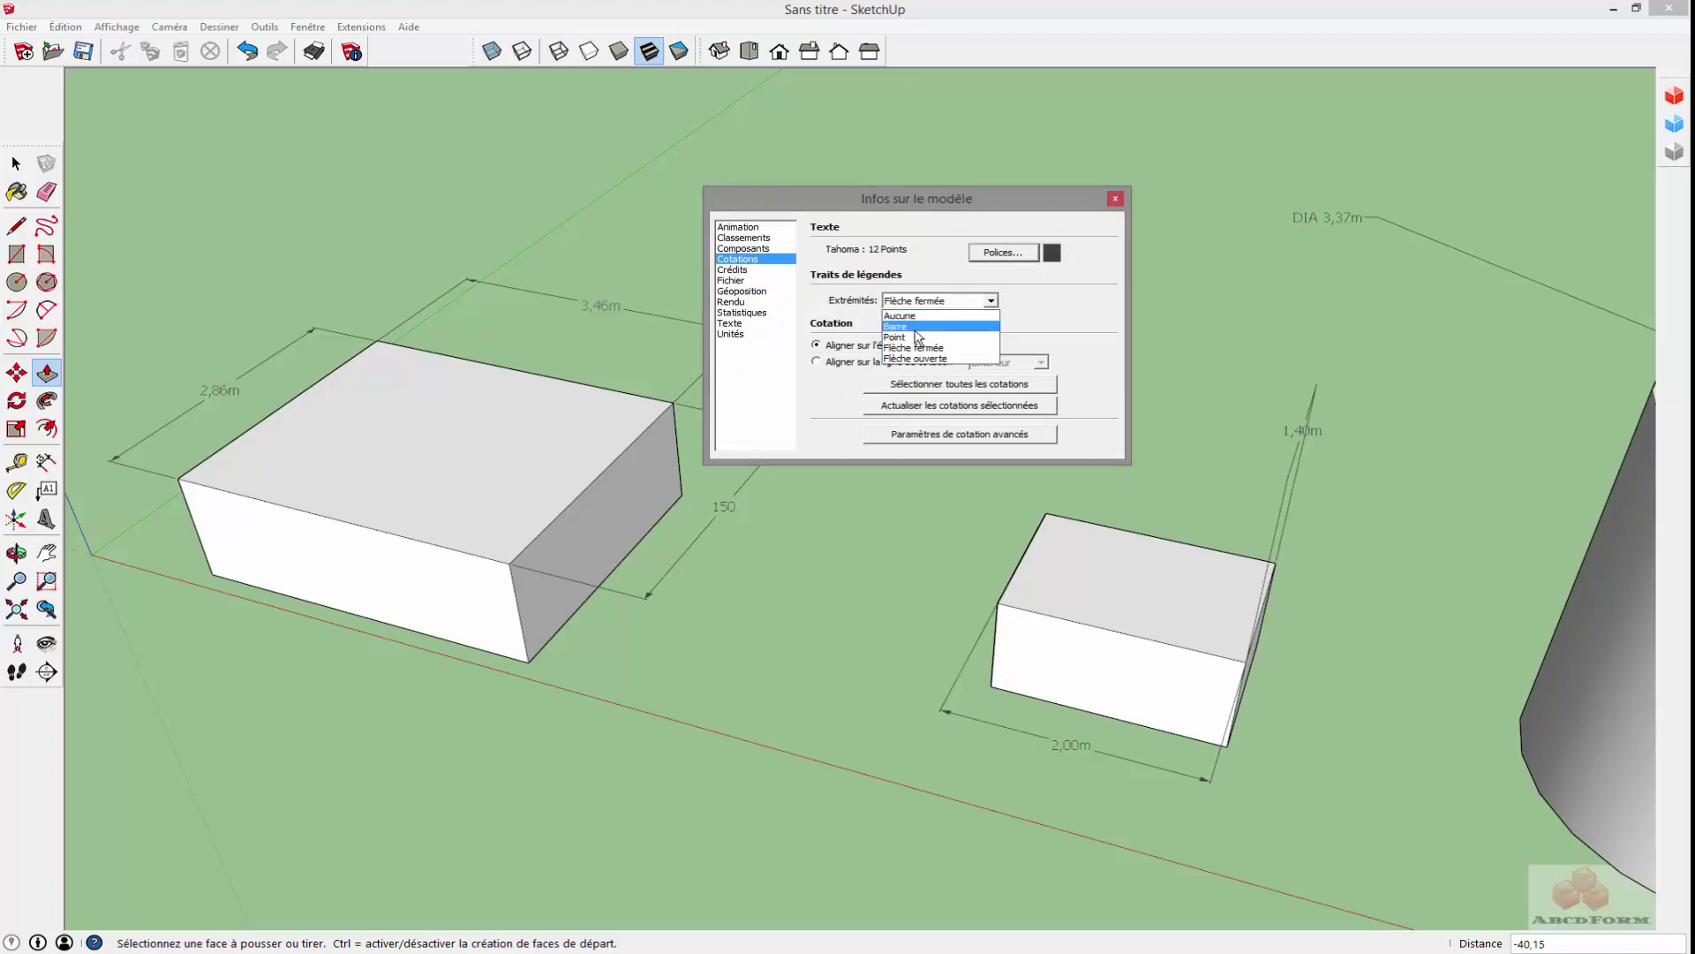
{"action": "left_click", "coordinate": [916, 329]}
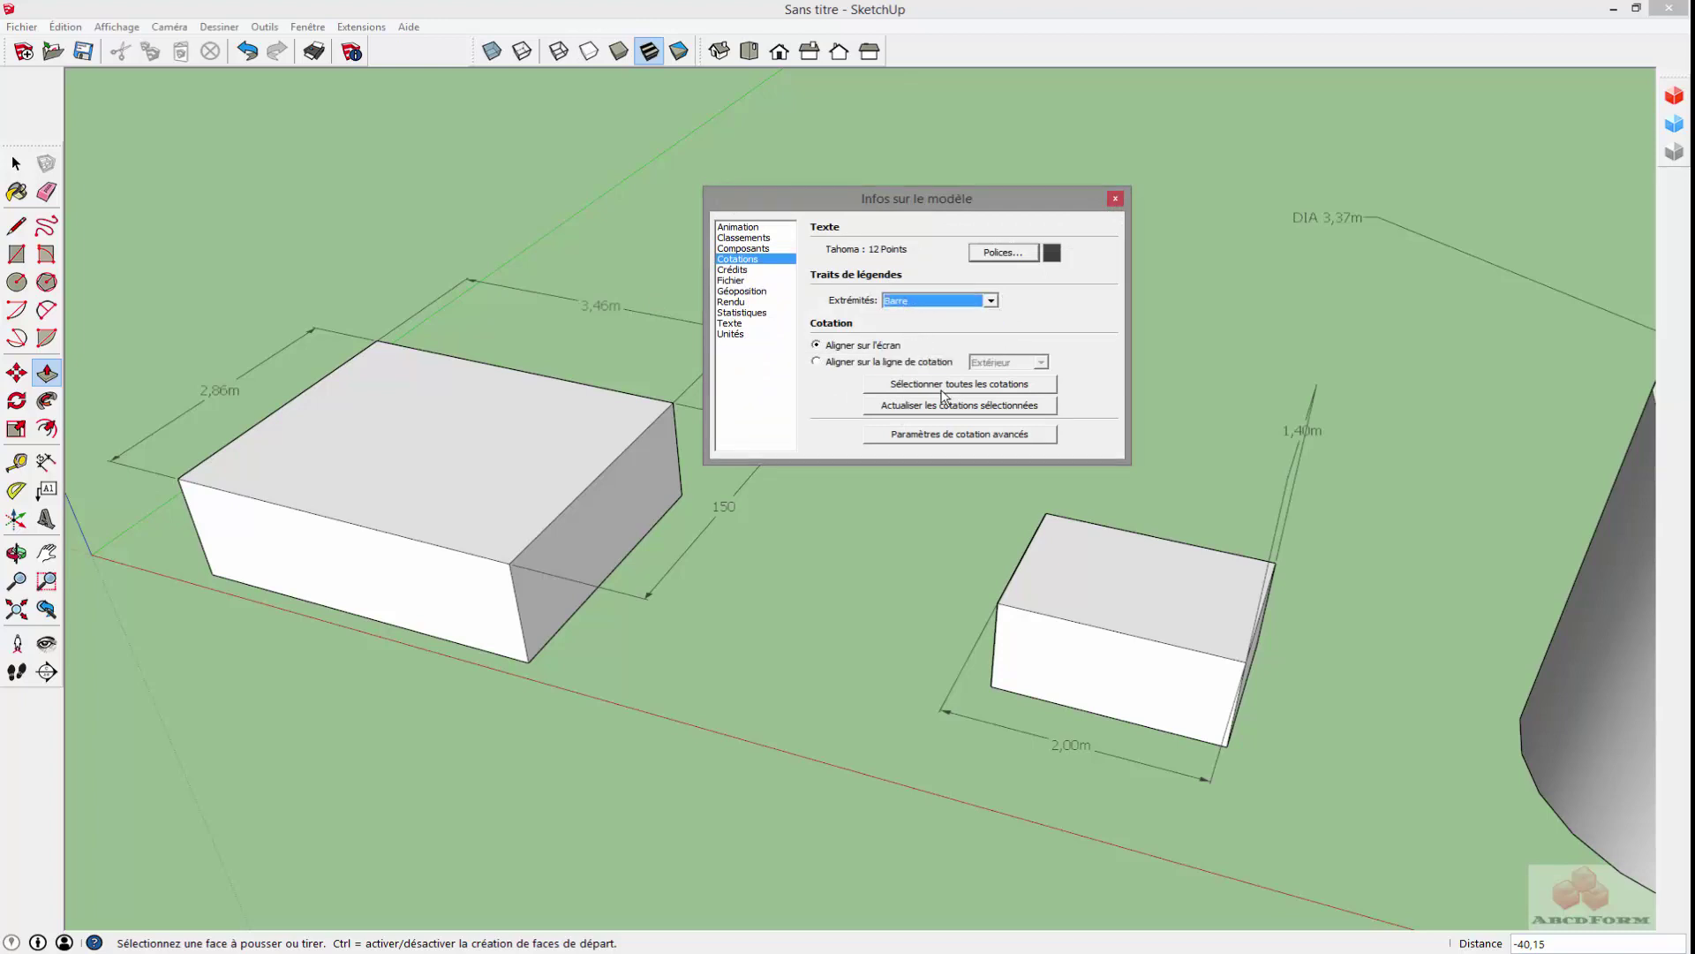
{"action": "left_click_drag", "start_coordinate": [883, 199], "coordinate": [1018, 206]}
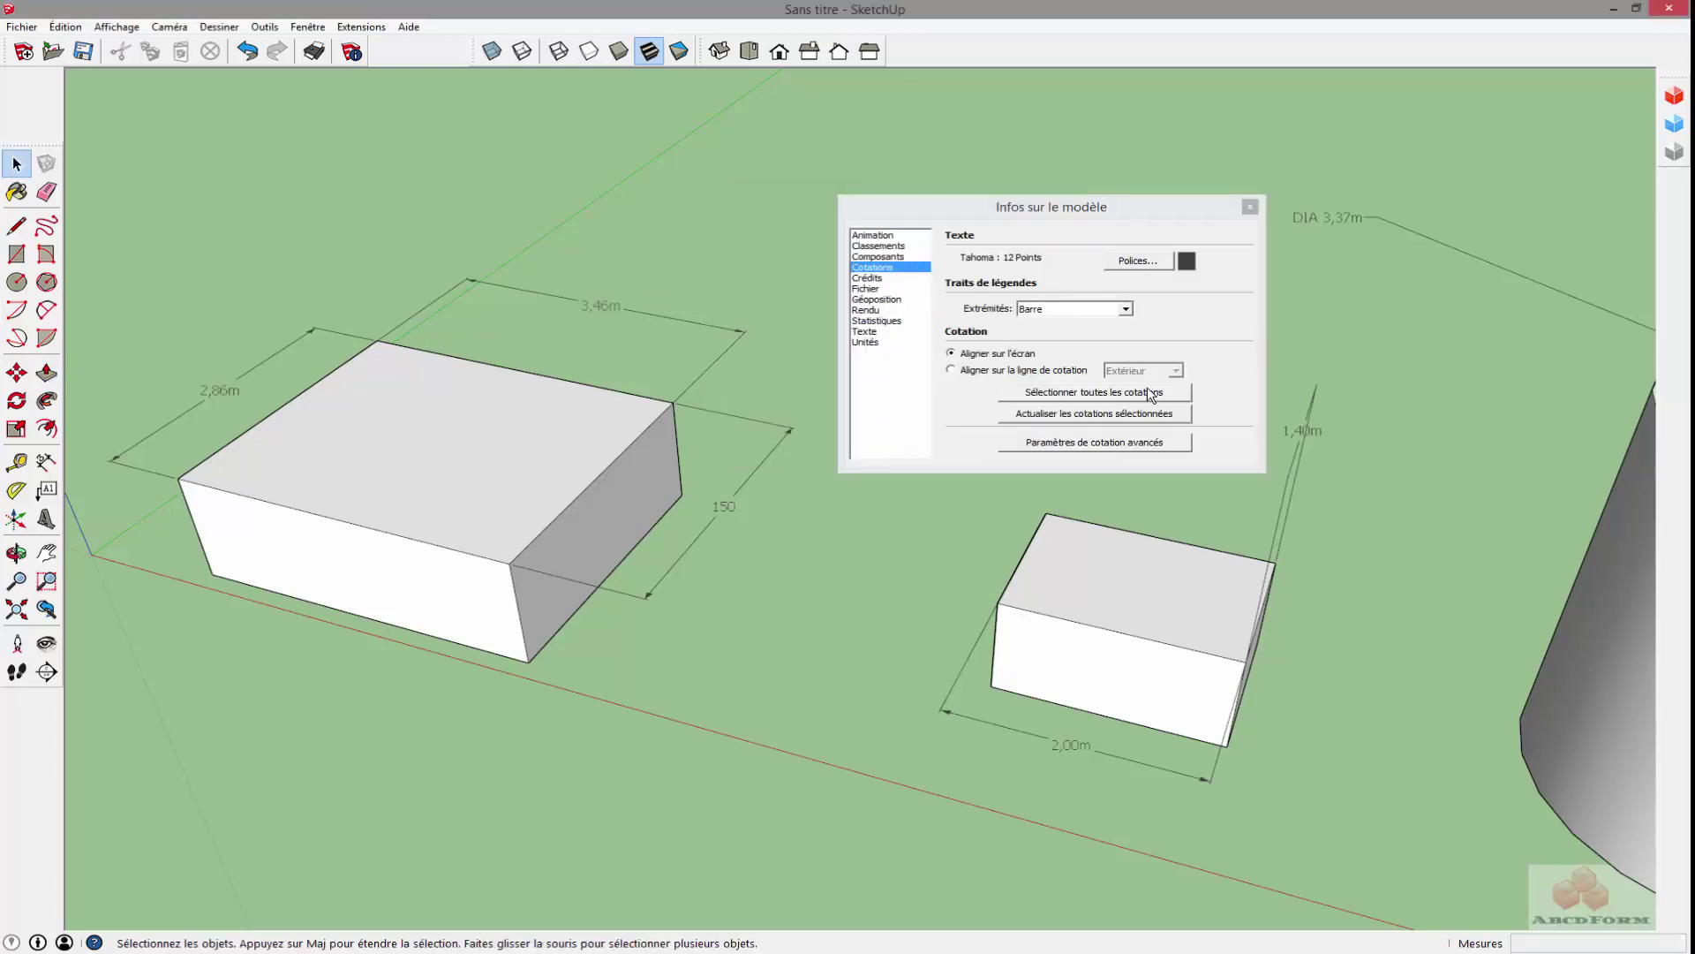
- Give all dimensions bar endpoints, then try text aligned to the dimension line and centred
{"action": "left_click", "coordinate": [1101, 391]}
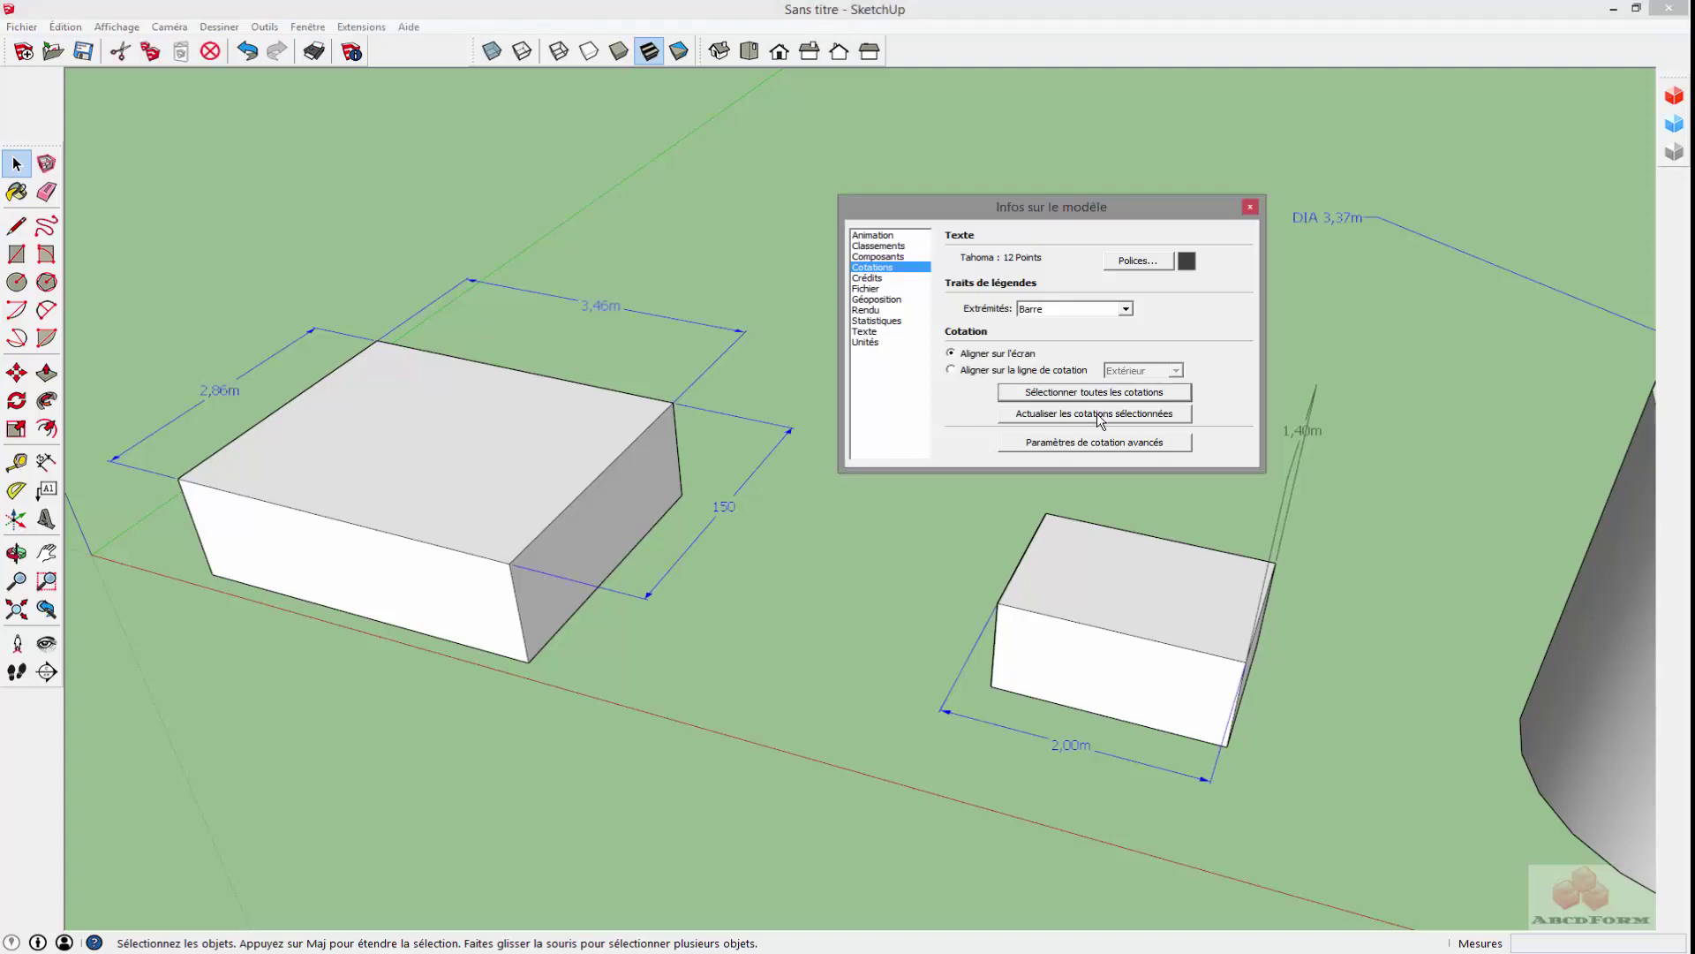
{"action": "left_click", "coordinate": [1101, 419]}
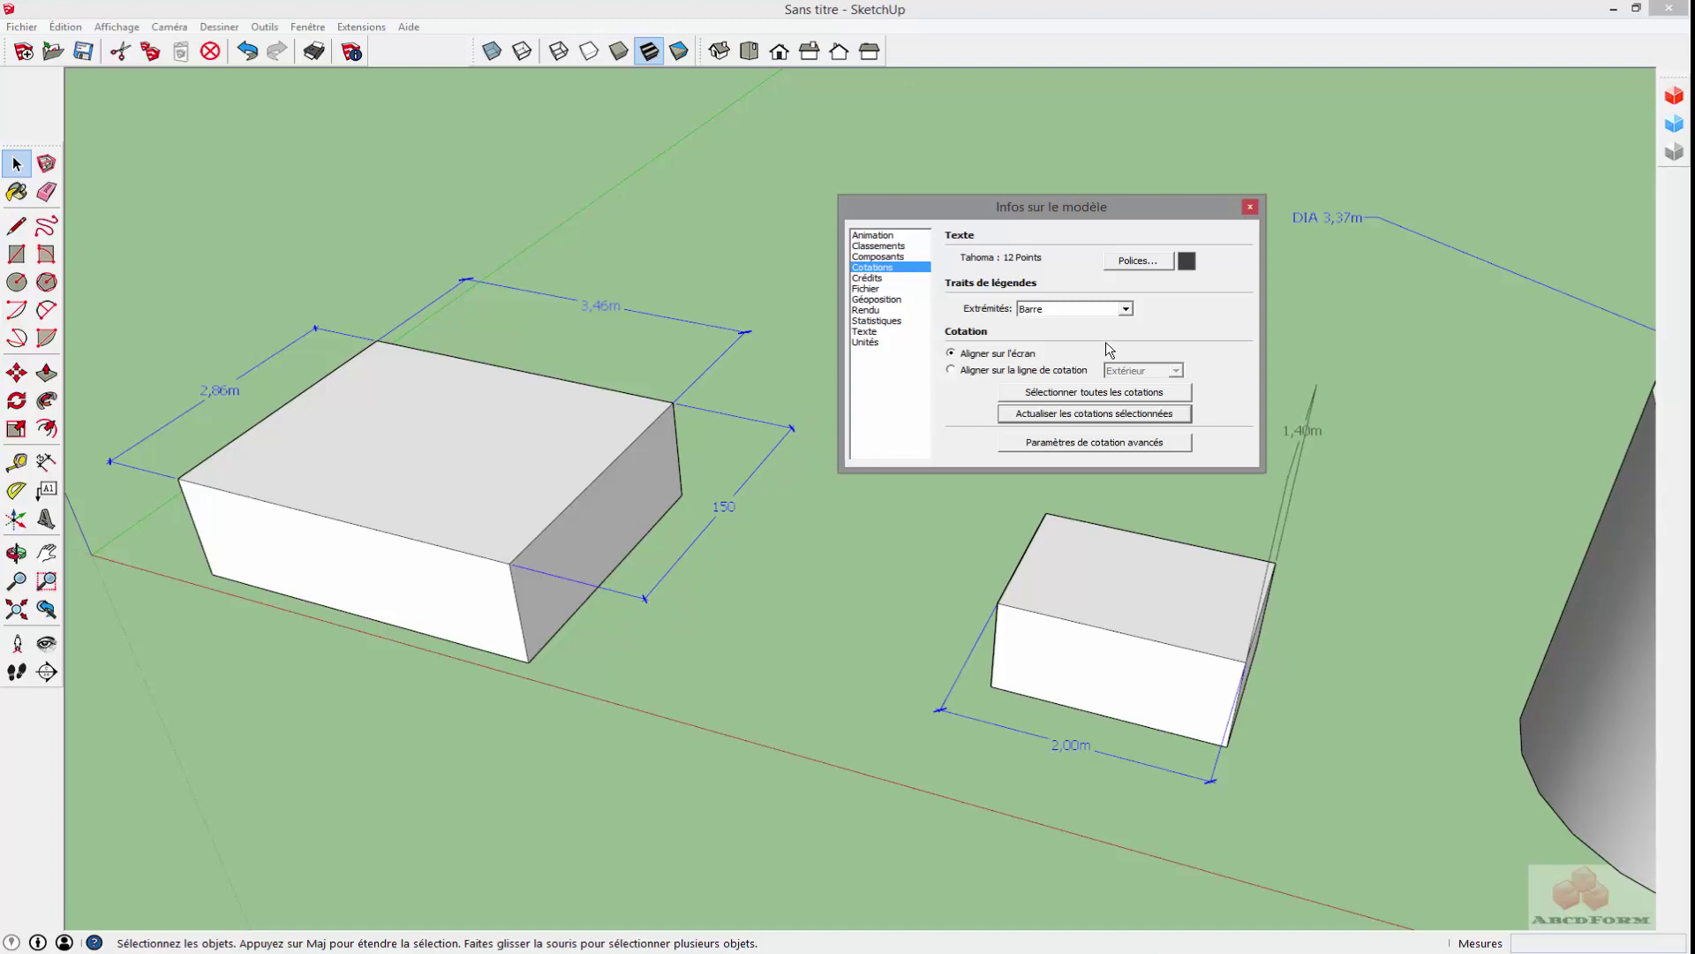
{"action": "left_click", "coordinate": [951, 371]}
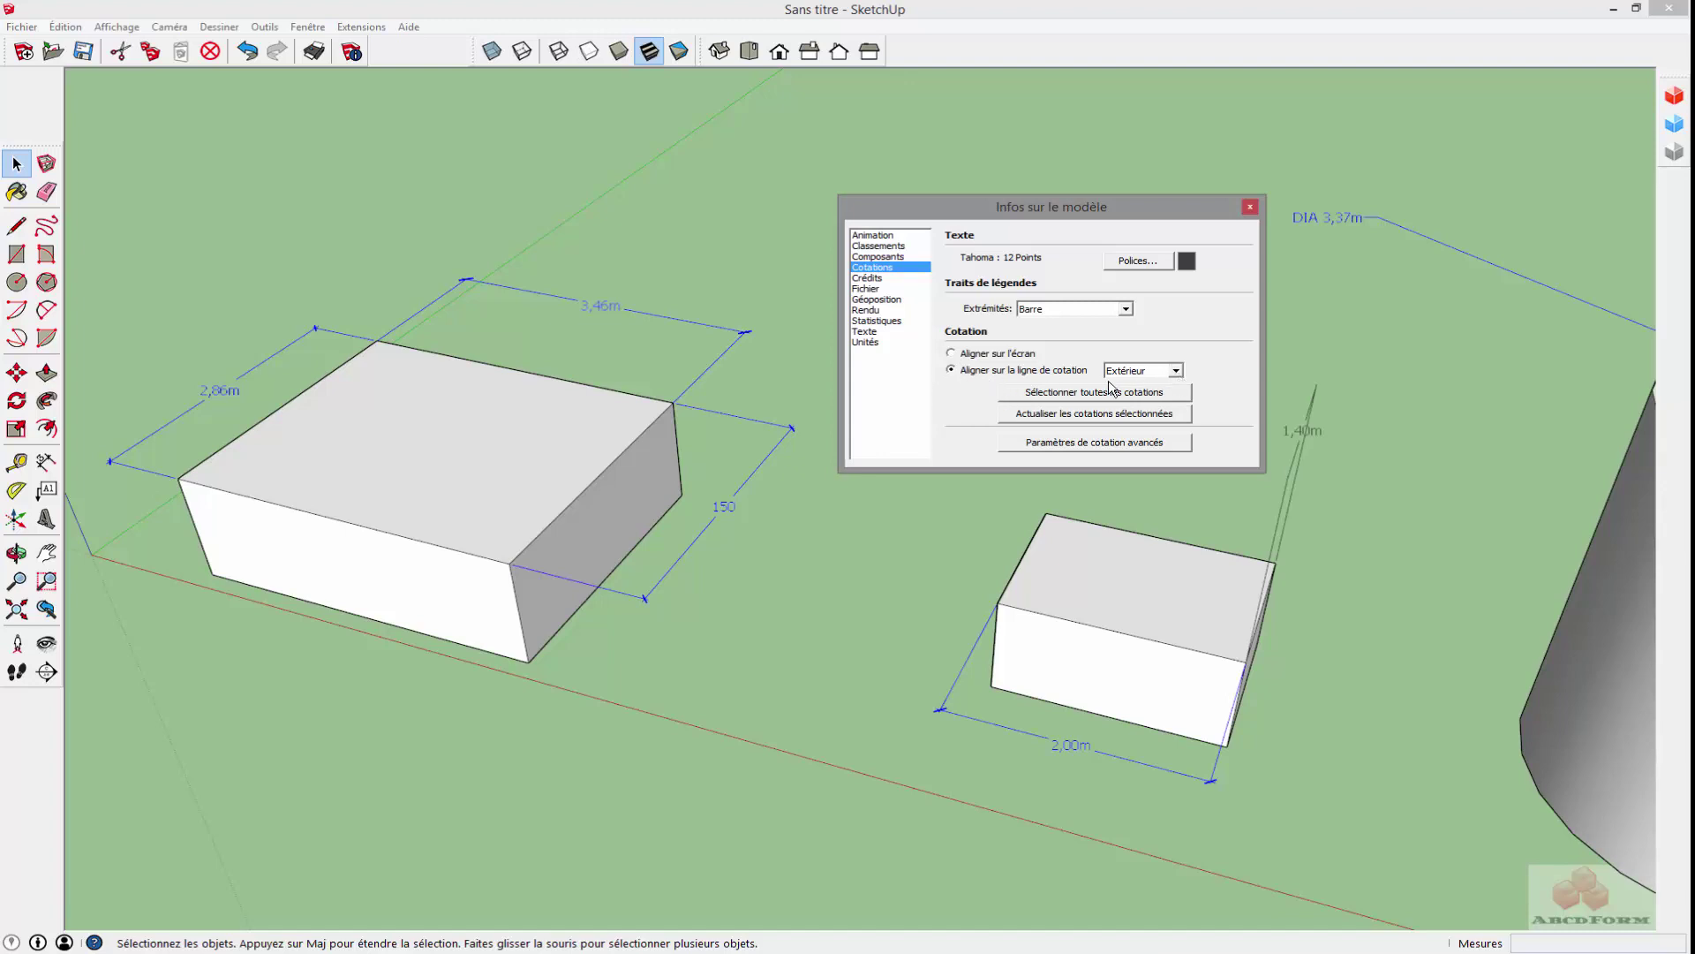
{"action": "left_click", "coordinate": [1174, 370]}
{"action": "left_click", "coordinate": [1157, 397]}
{"action": "left_click", "coordinate": [1088, 412]}
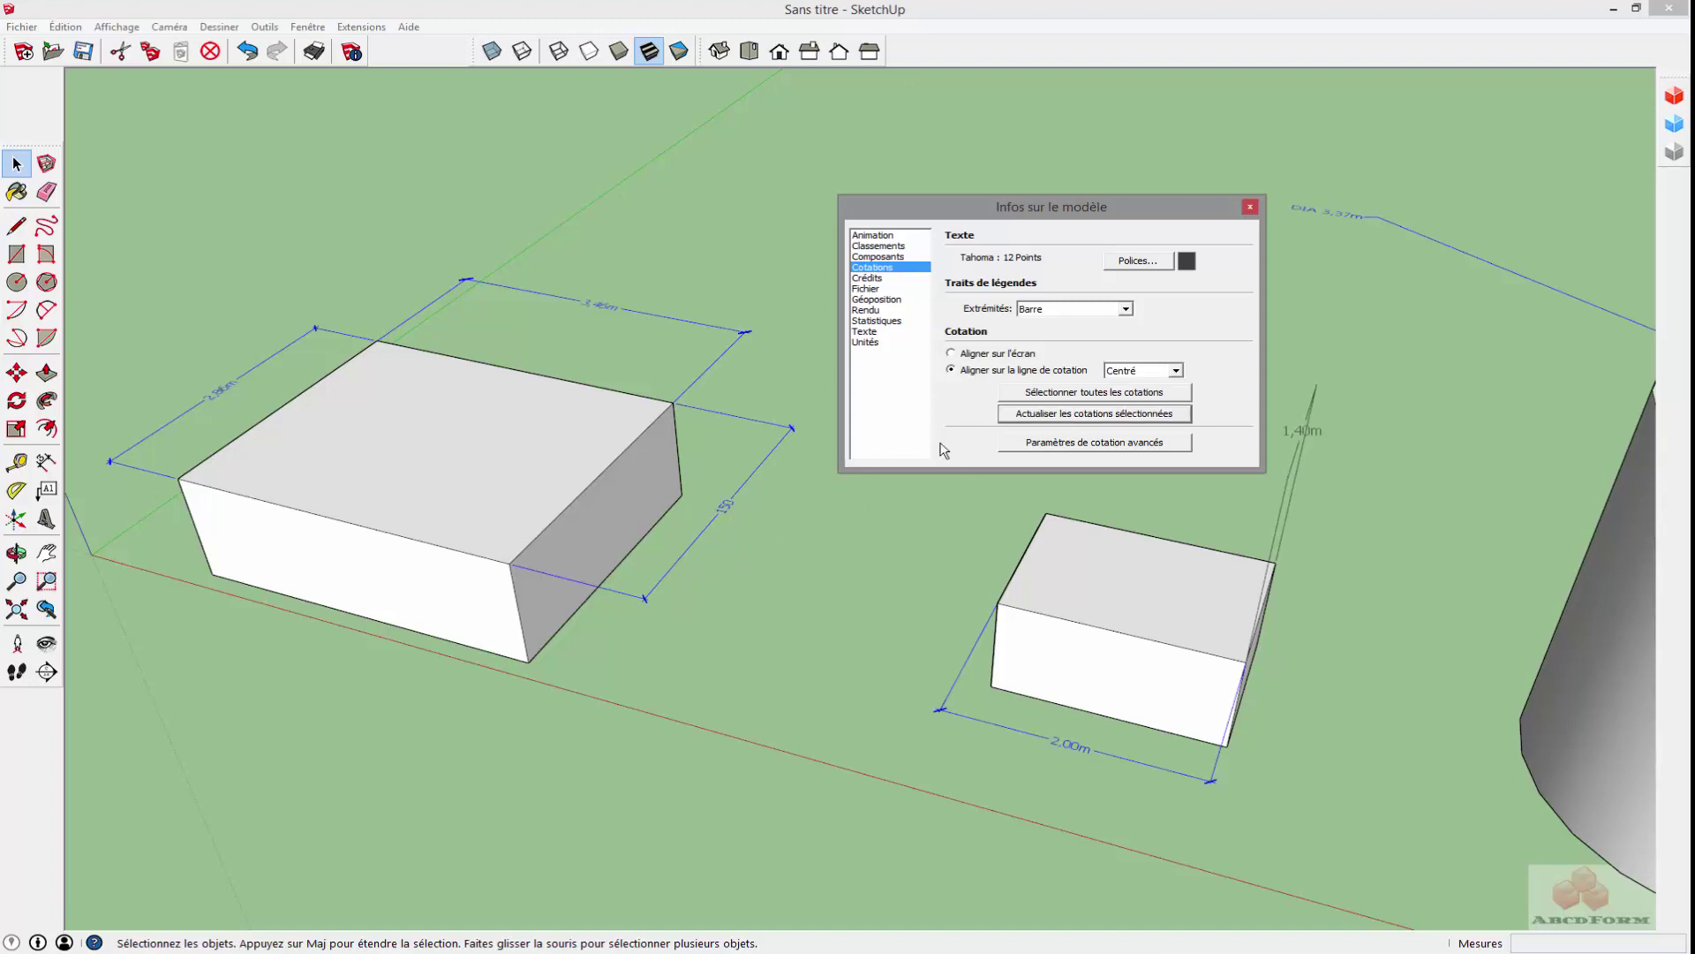
- Try outside-positioned dimension text, then revert all dimensions to screen-aligned text
{"action": "left_click", "coordinate": [1176, 371]}
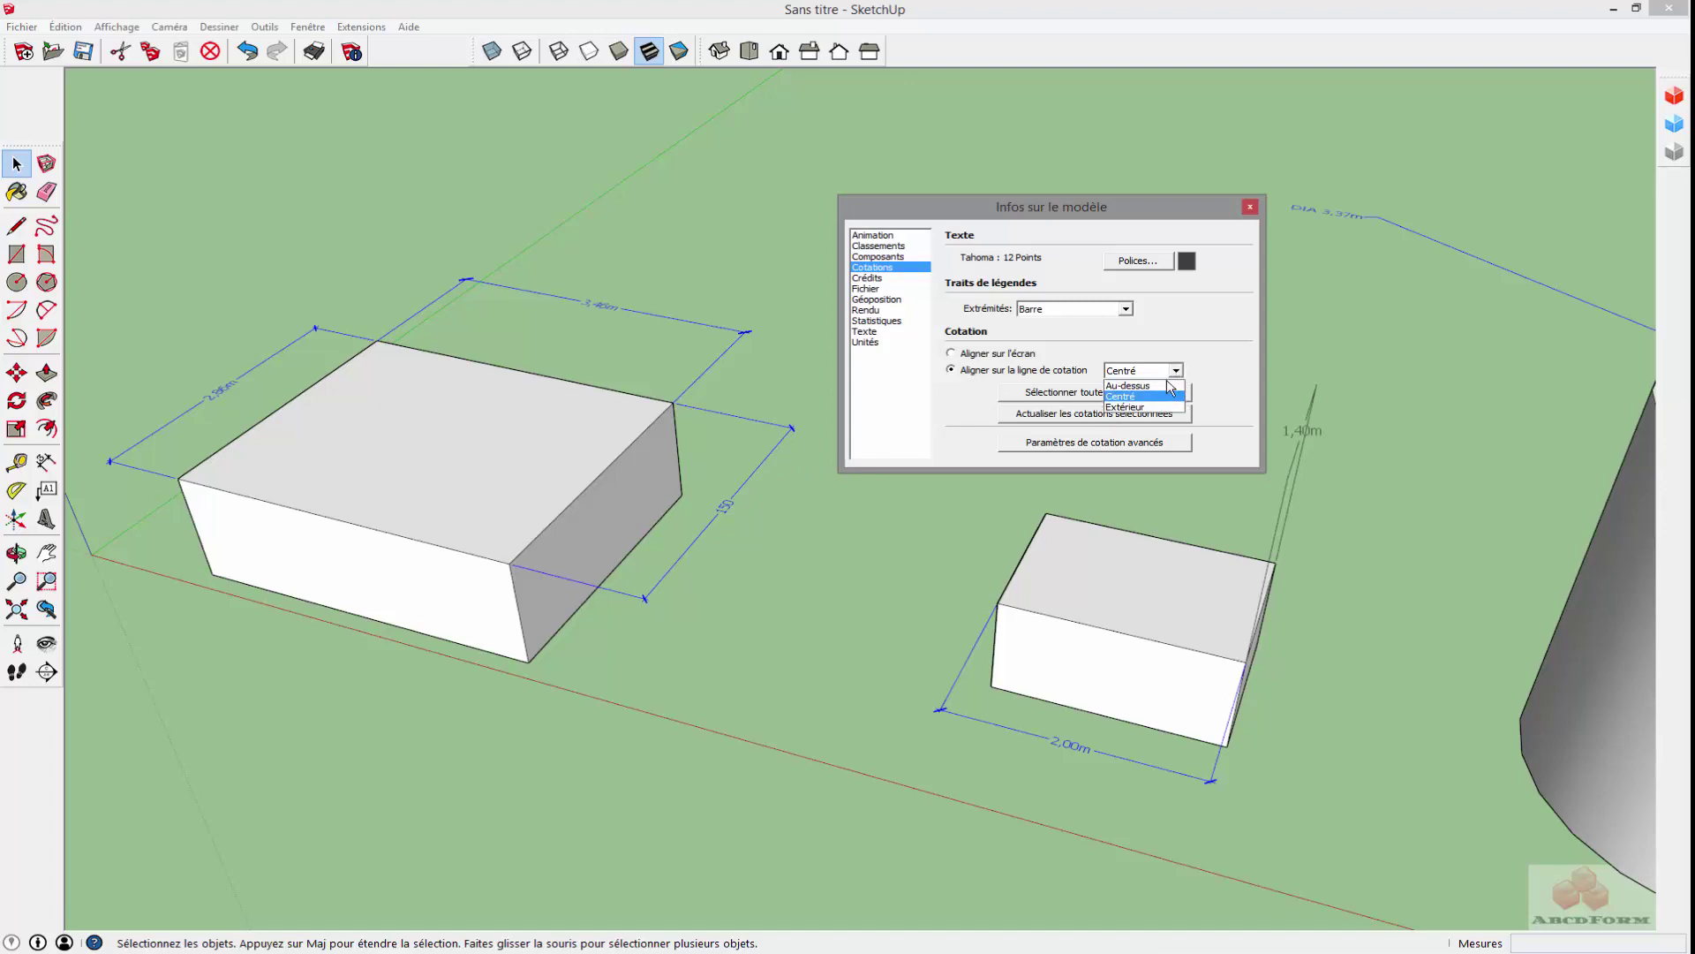
{"action": "left_click", "coordinate": [1141, 401]}
{"action": "left_click", "coordinate": [1087, 412]}
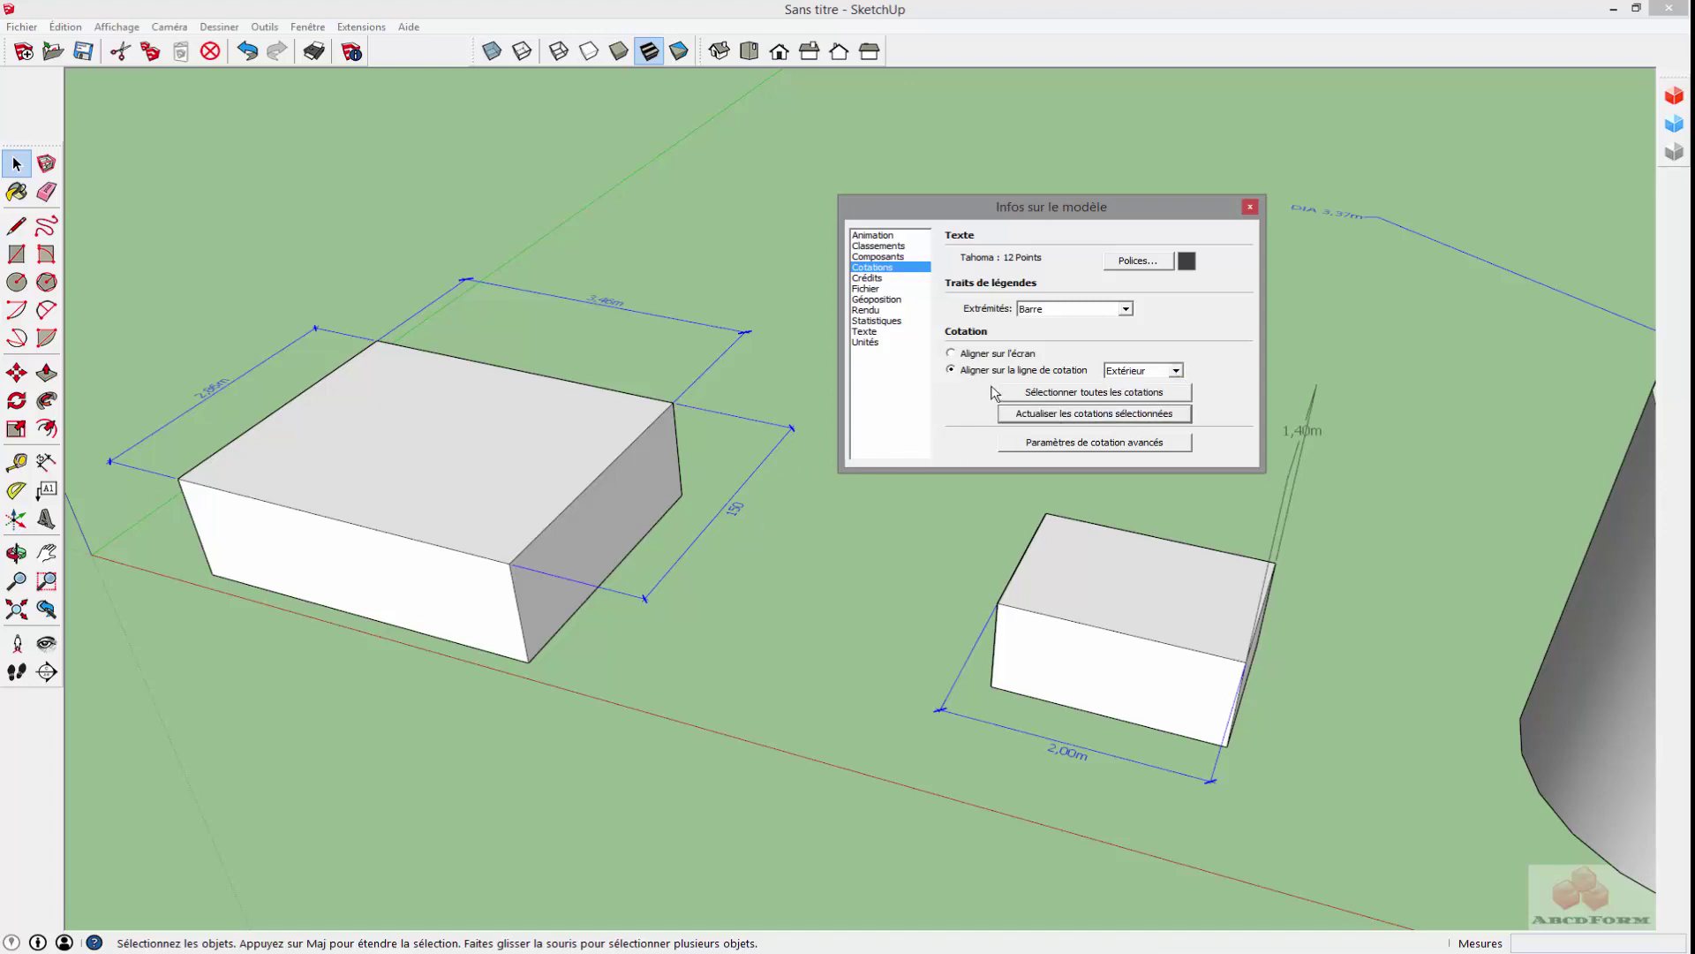
{"action": "left_click", "coordinate": [953, 354]}
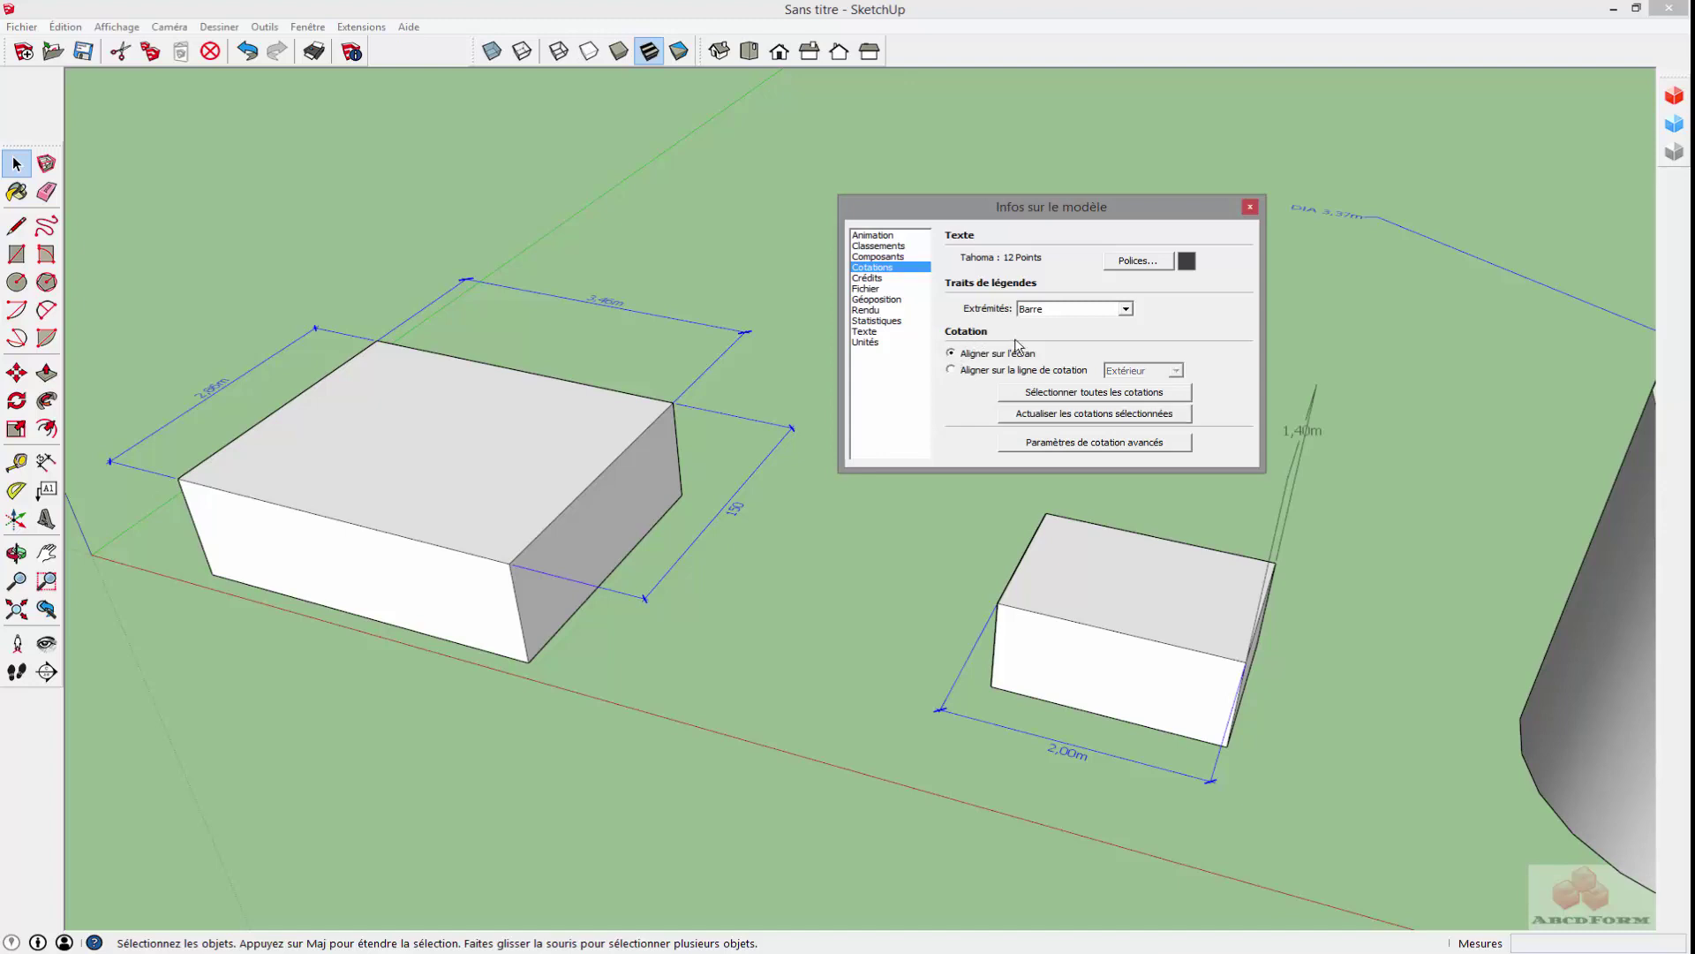
{"action": "left_click", "coordinate": [1098, 422]}
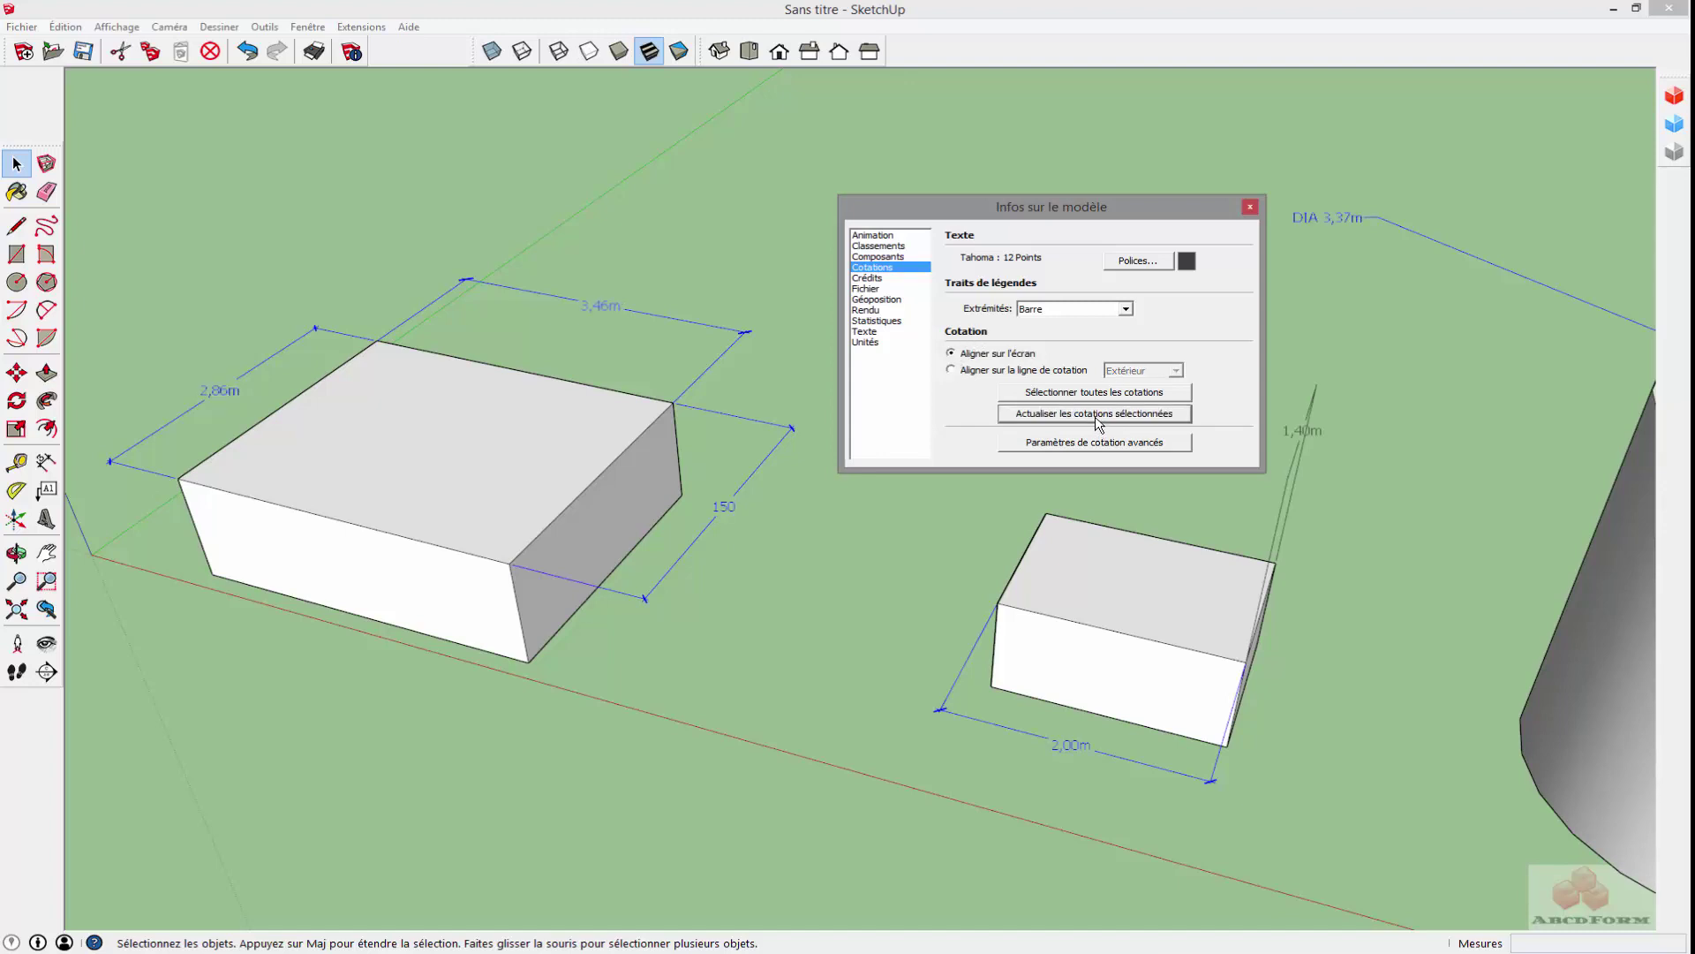
{"action": "left_click", "coordinate": [1081, 441]}
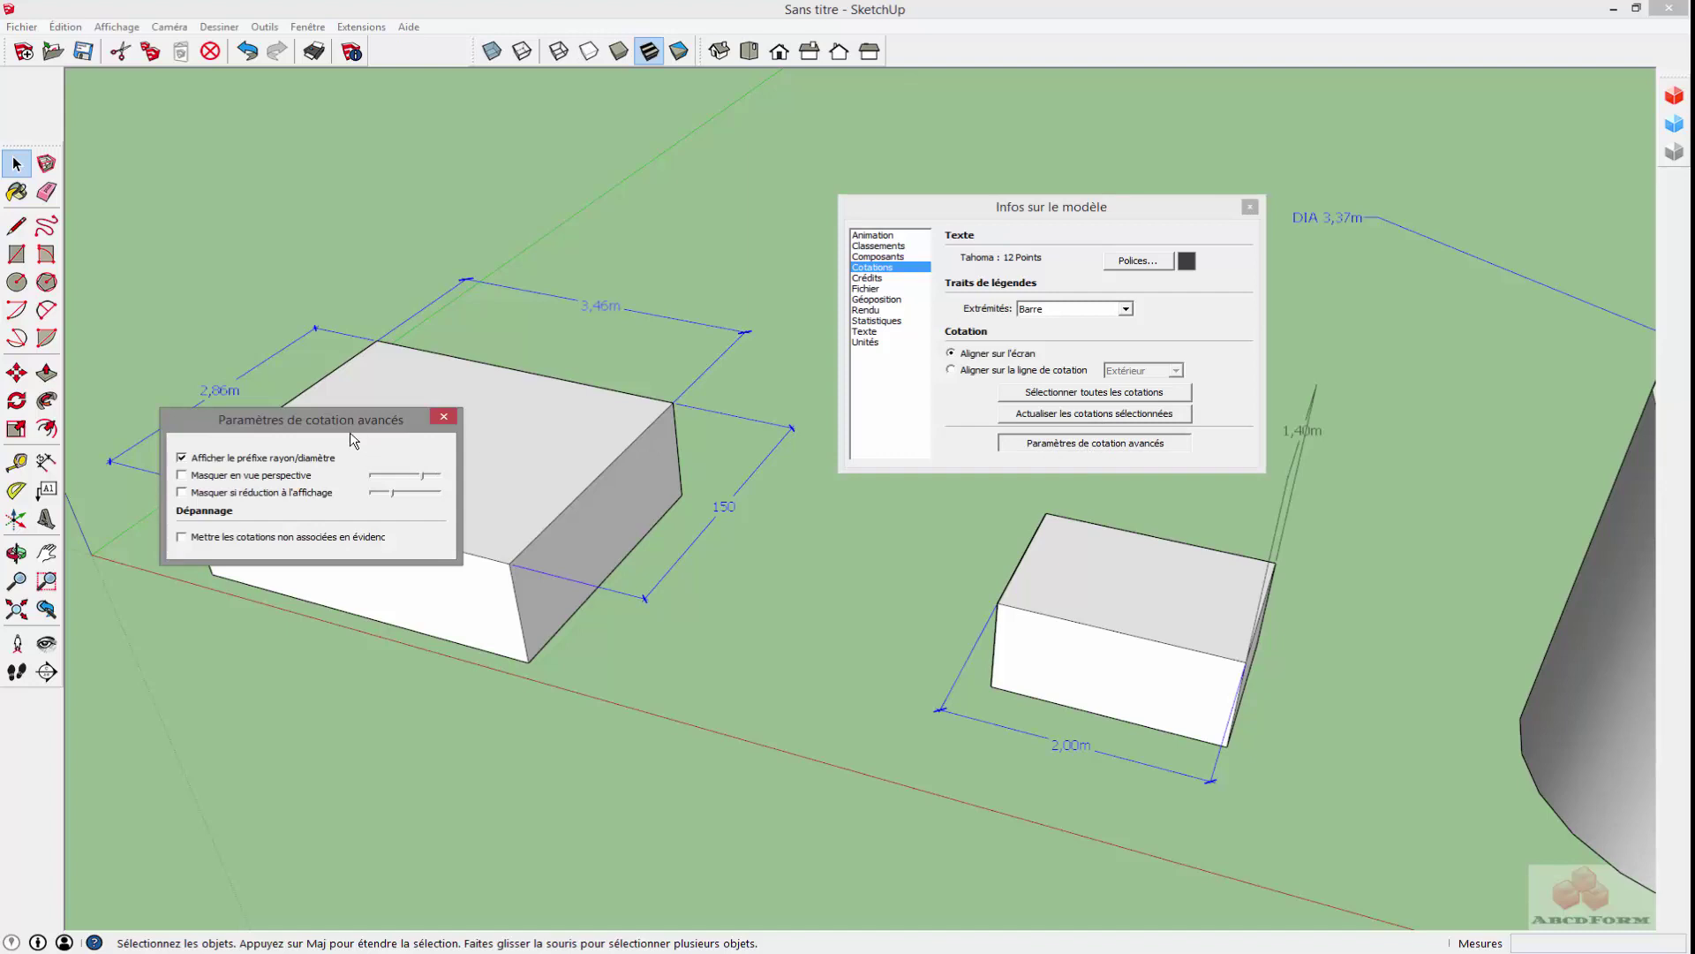
- Keep radius/diameter prefixes on and hide dimensions in perspective and when foreshortened
{"action": "mouse_move", "coordinate": [336, 421]}
{"action": "left_mouse_down"}
{"action": "mouse_move", "coordinate": [646, 542]}
{"action": "mouse_move", "coordinate": [309, 660]}
{"action": "left_mouse_up"}
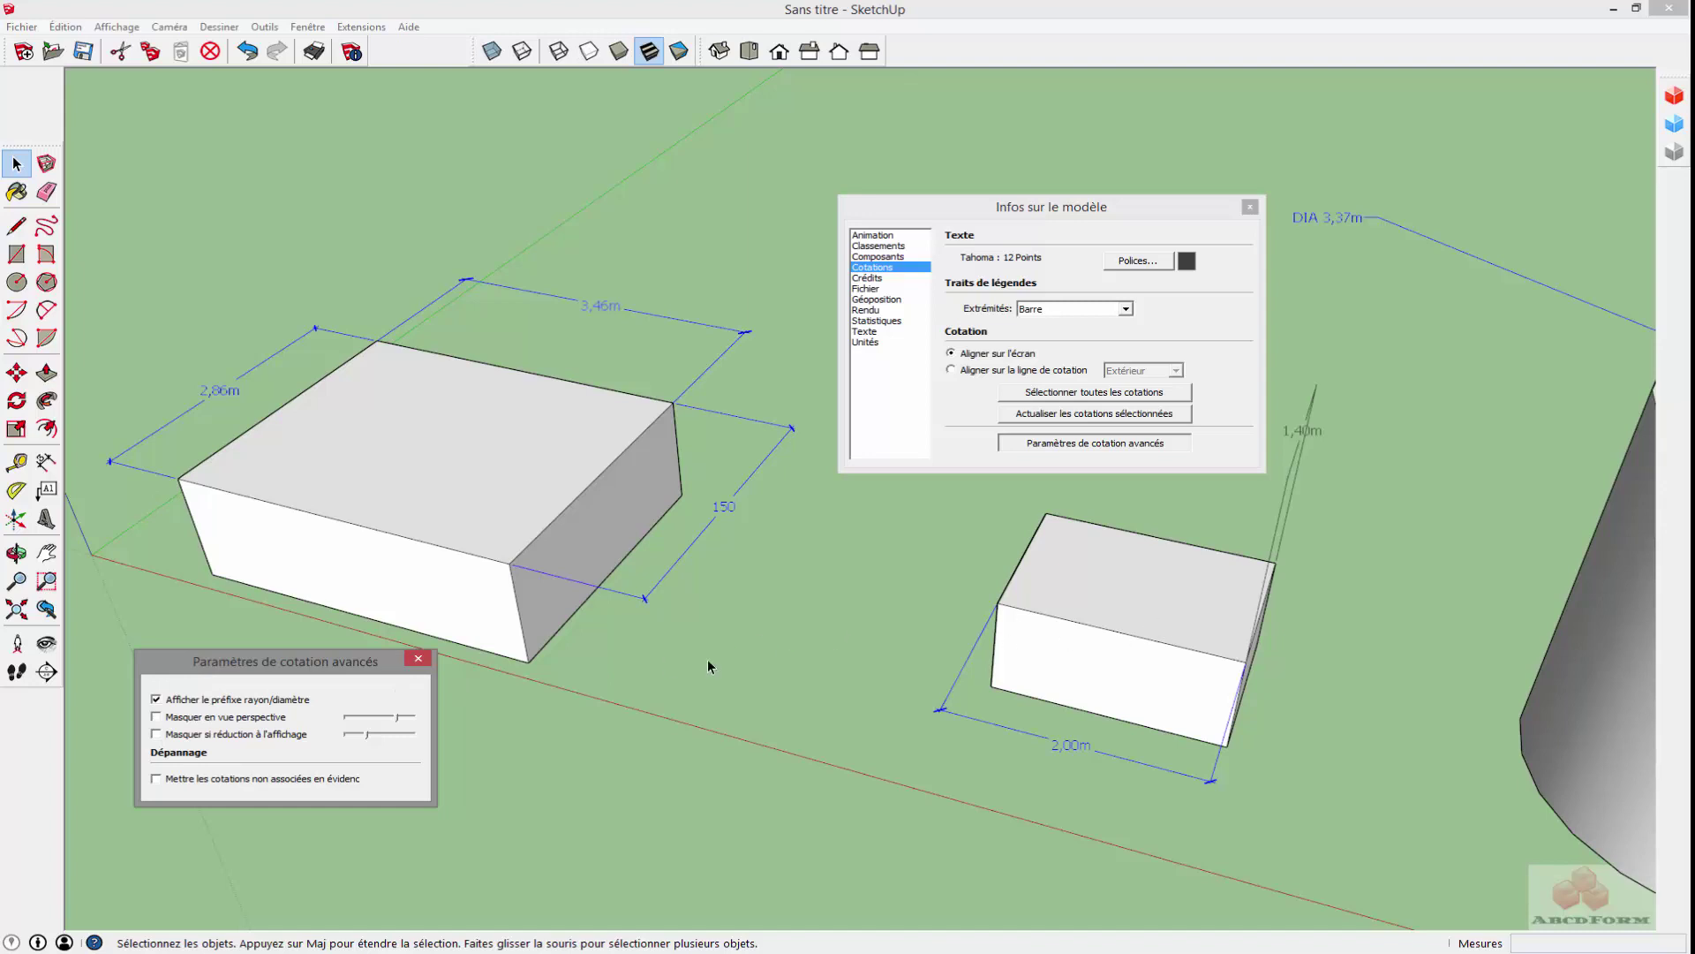
{"action": "left_click", "coordinate": [759, 658]}
{"action": "scroll", "coordinate": [796, 656], "scroll_direction": "down", "scroll_amount": 3}
{"action": "middle_click_drag", "start_coordinate": [1238, 660], "coordinate": [889, 543], "text": "shift"}
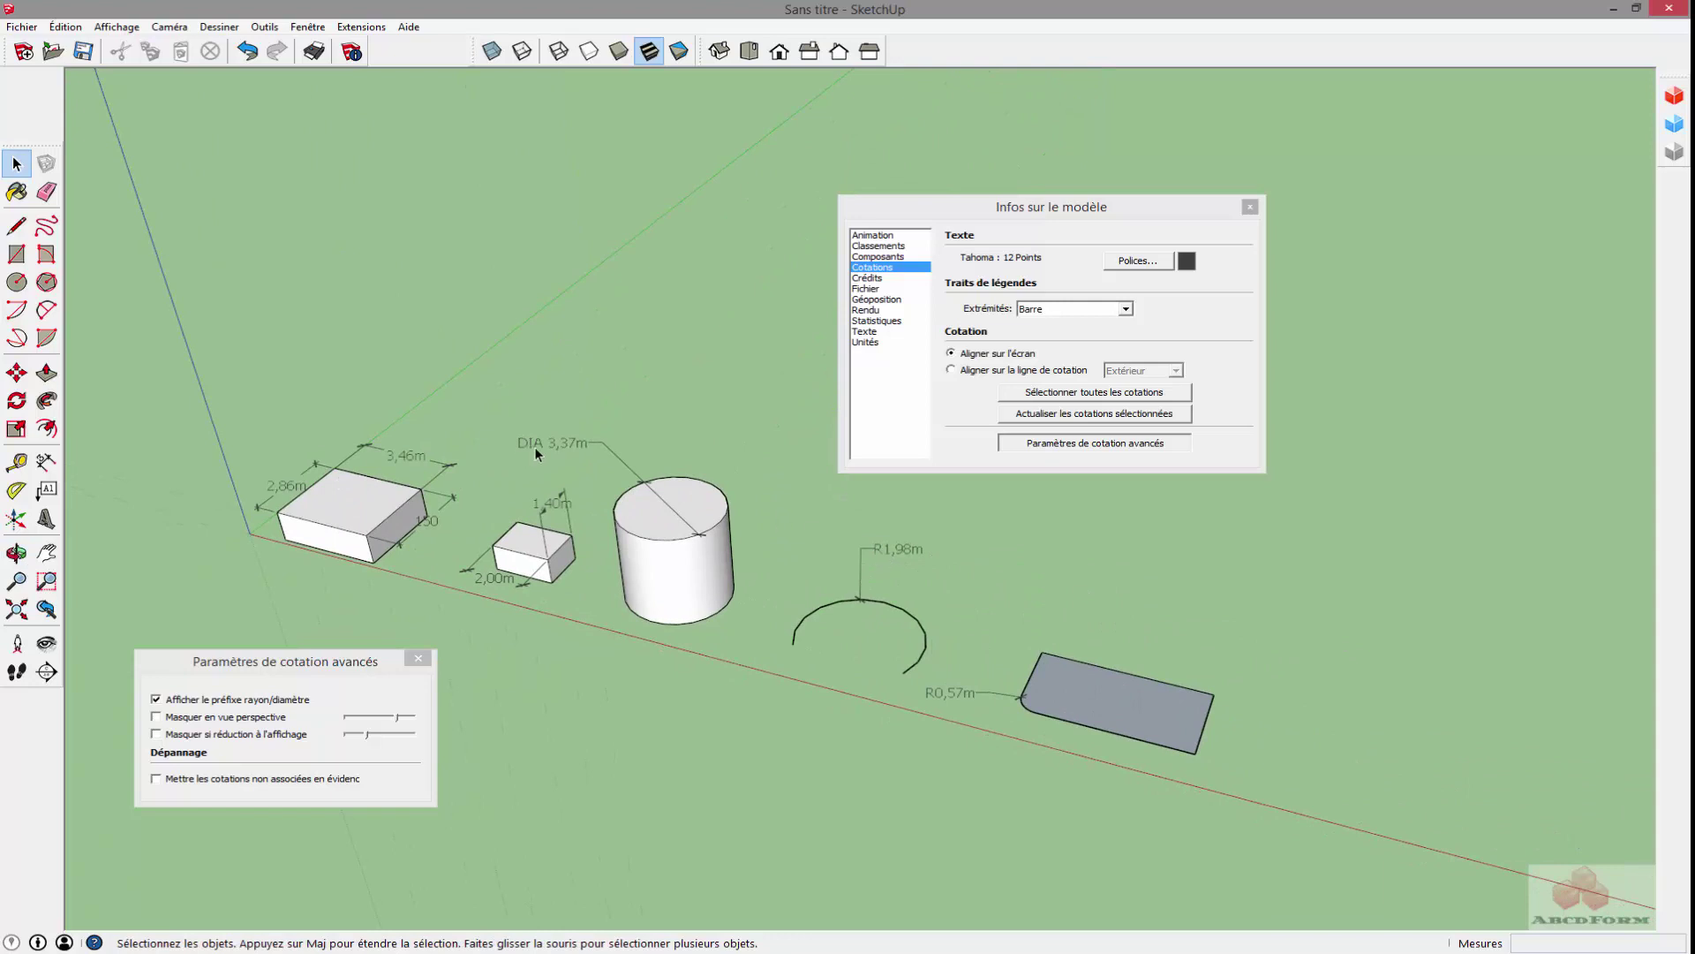
{"action": "left_click", "coordinate": [157, 700]}
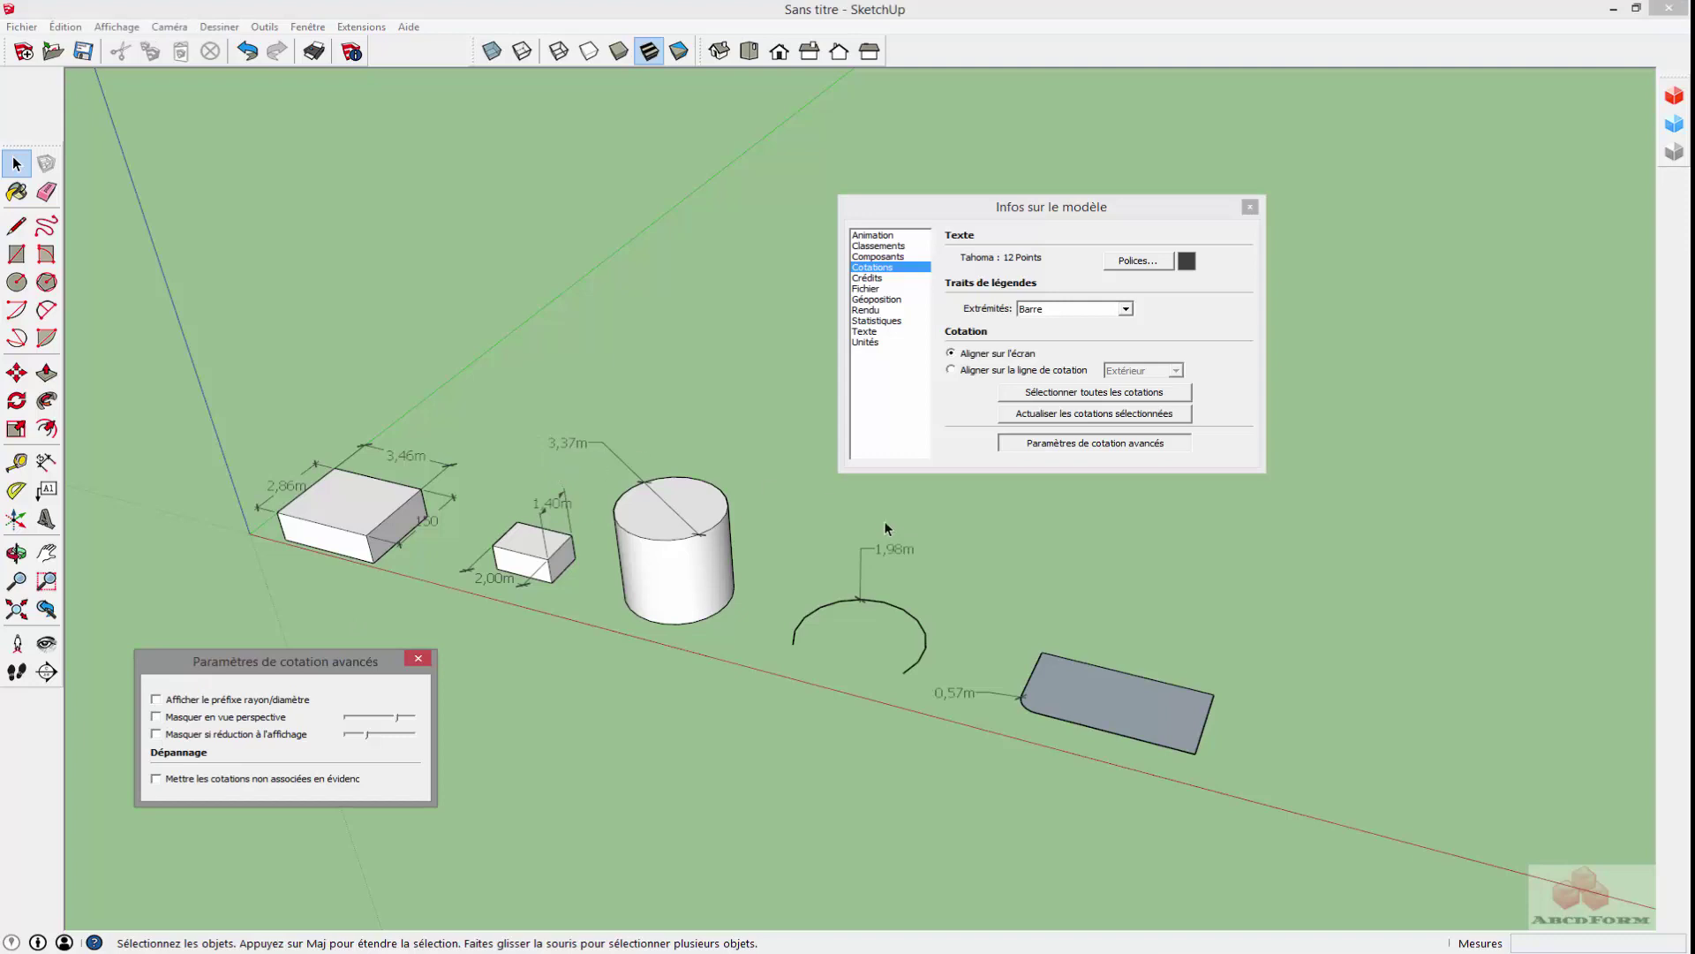
{"action": "left_click", "coordinate": [156, 699]}
{"action": "left_click", "coordinate": [156, 717]}
{"action": "left_click", "coordinate": [157, 733]}
- Enable red highlighting of non-associated dimensions and check the red 150 in the model
{"action": "left_click", "coordinate": [678, 549]}
{"action": "scroll", "coordinate": [680, 556], "scroll_direction": "down", "scroll_amount": 3}
{"action": "scroll", "coordinate": [706, 574], "scroll_direction": "down", "scroll_amount": 2}
{"action": "scroll", "coordinate": [716, 585], "scroll_direction": "down", "scroll_amount": 1}
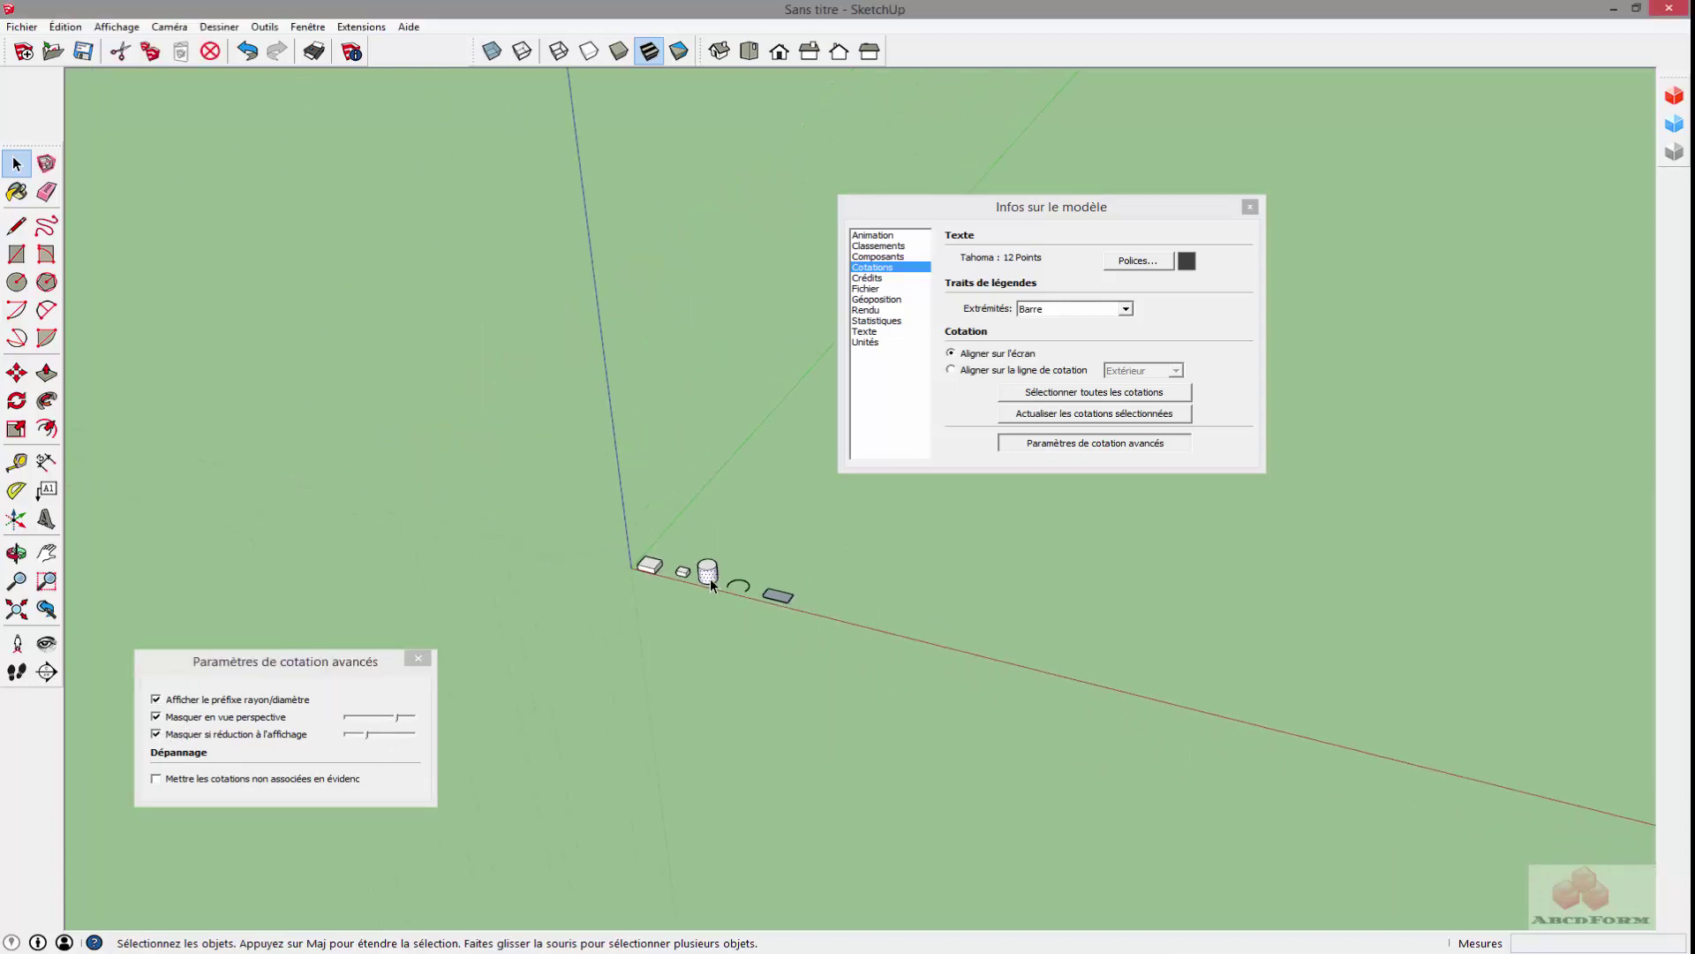
{"action": "scroll", "coordinate": [716, 587], "scroll_direction": "down", "scroll_amount": 1}
{"action": "scroll", "coordinate": [716, 586], "scroll_direction": "up", "scroll_amount": 1}
{"action": "scroll", "coordinate": [710, 571], "scroll_direction": "up", "scroll_amount": 3}
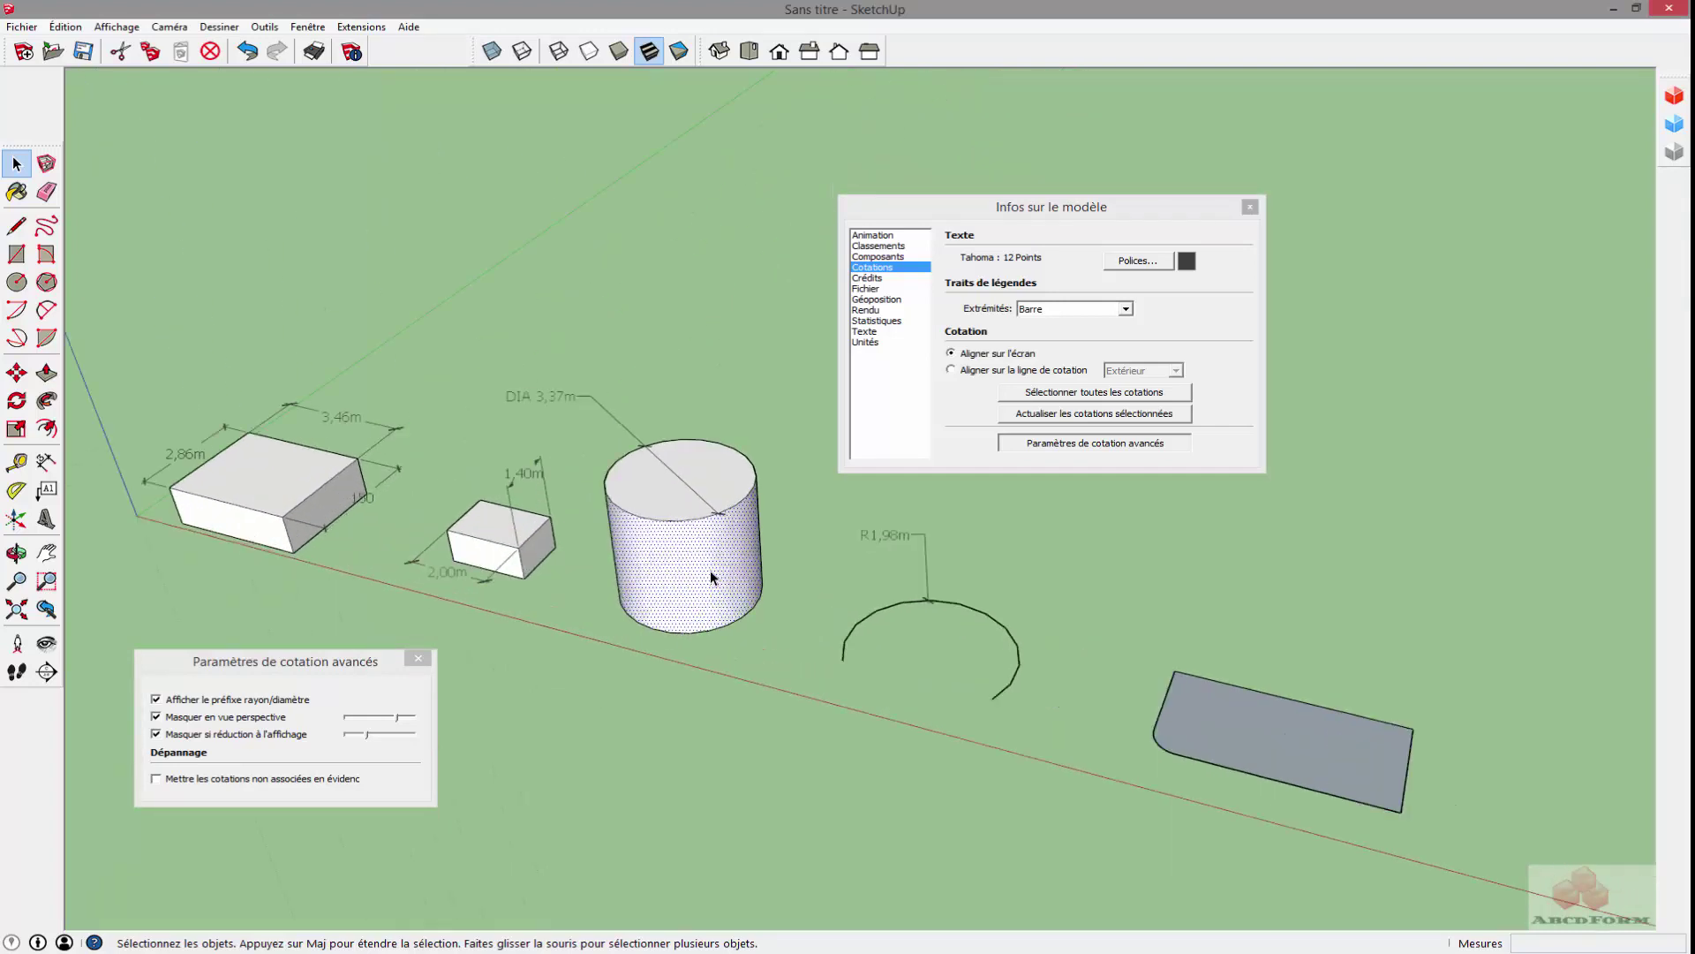
{"action": "left_click", "coordinate": [157, 780]}
{"action": "mouse_move", "coordinate": [352, 579]}
{"action": "middle_mouse_down"}
{"action": "mouse_move", "coordinate": [651, 567]}
{"action": "mouse_move", "coordinate": [413, 669]}
{"action": "middle_mouse_up"}
{"action": "left_click_drag", "start_coordinate": [359, 659], "coordinate": [1230, 636]}
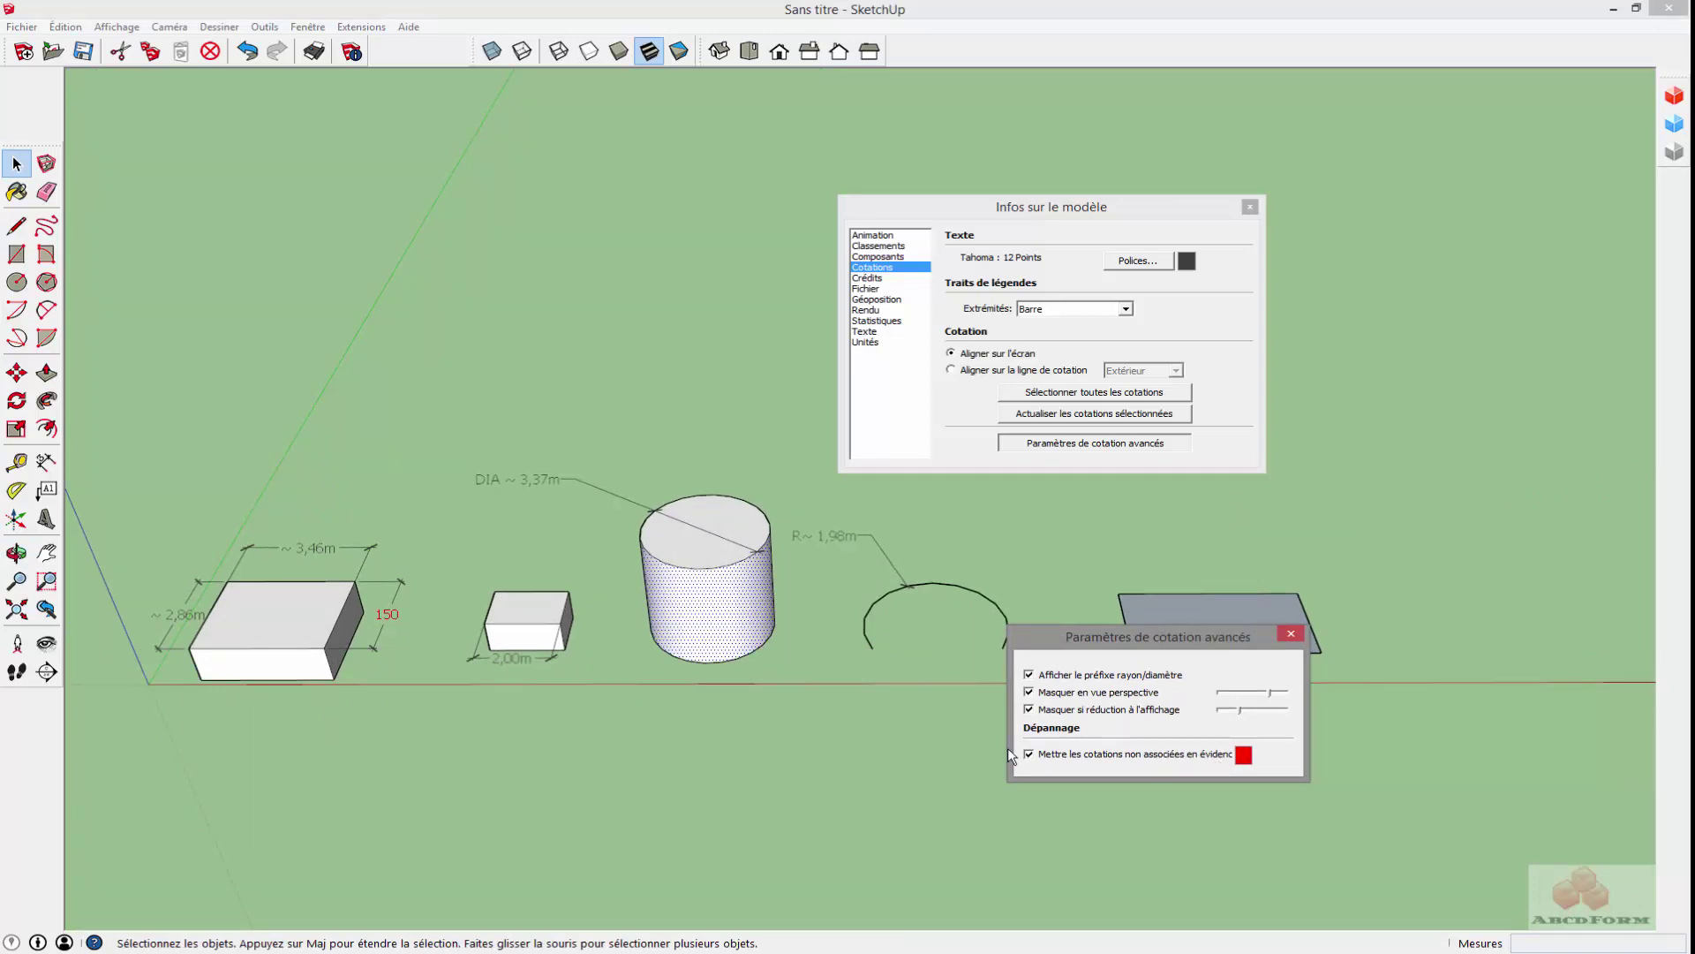
- Clear the custom 150 text so the dimension shows its measured ~2,86m
{"action": "left_click", "coordinate": [493, 738]}
{"action": "scroll", "coordinate": [393, 615], "scroll_direction": "up", "scroll_amount": 2}
{"action": "scroll", "coordinate": [371, 618], "scroll_direction": "up", "scroll_amount": 2}
{"action": "scroll", "coordinate": [371, 620], "scroll_direction": "up", "scroll_amount": 2}
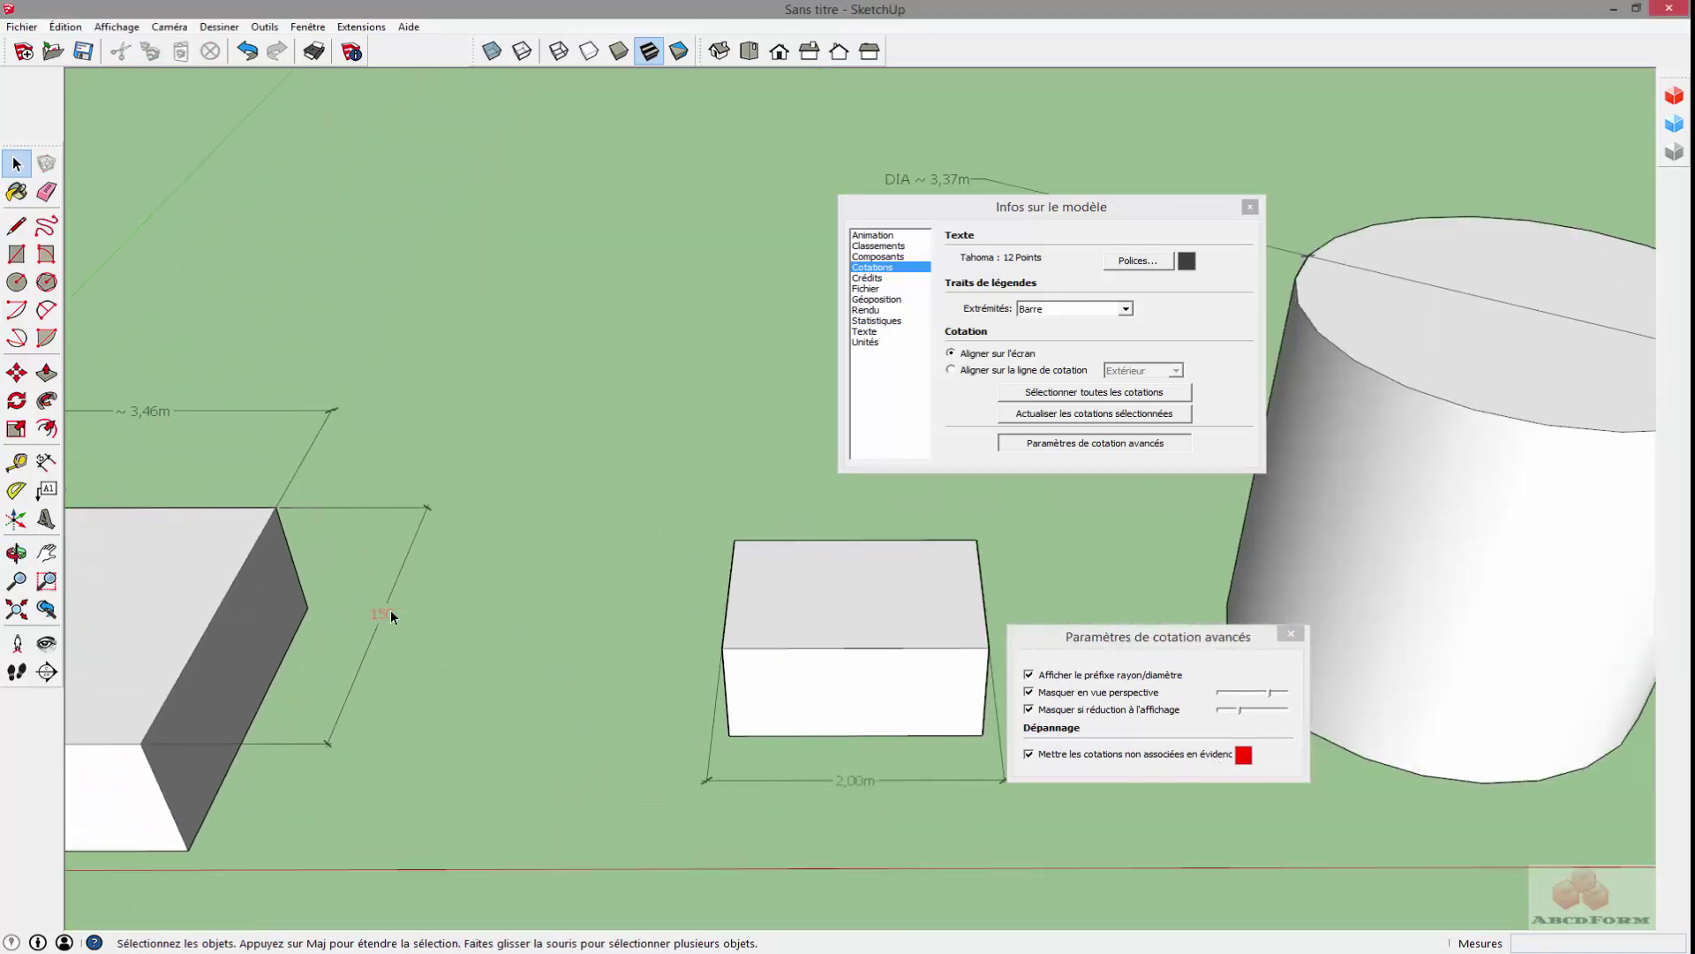
{"action": "scroll", "coordinate": [380, 618], "scroll_direction": "down", "scroll_amount": 1}
{"action": "scroll", "coordinate": [380, 617], "scroll_direction": "down", "scroll_amount": 2}
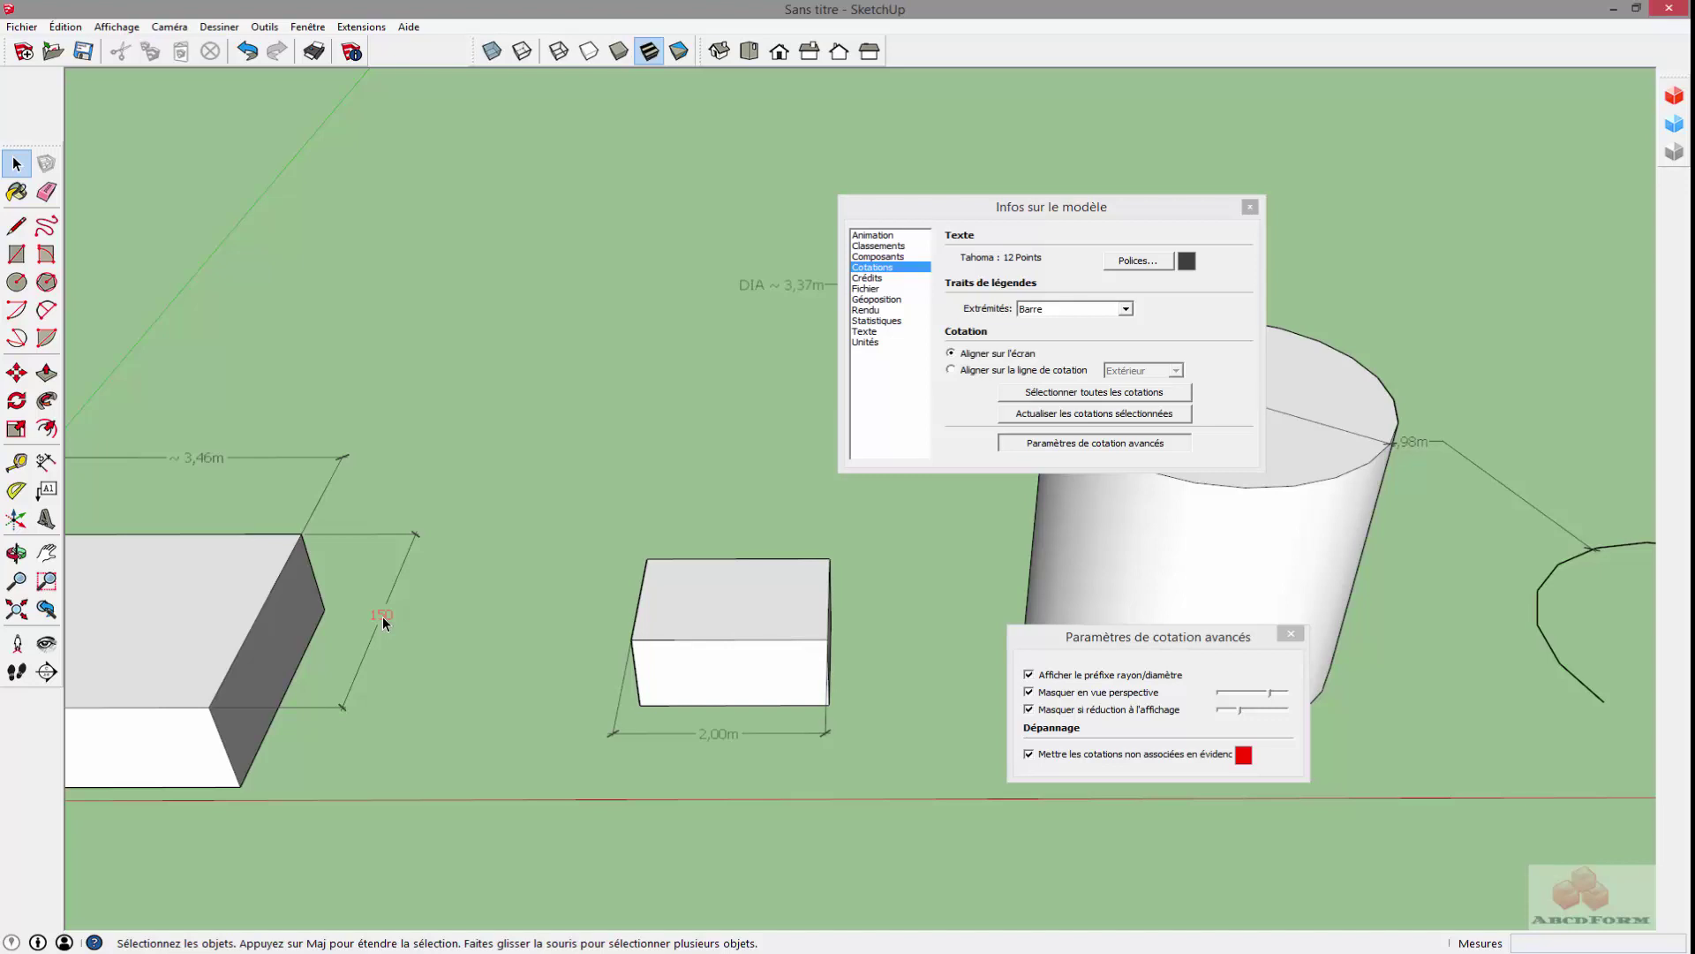
{"action": "double_click", "coordinate": [383, 616]}
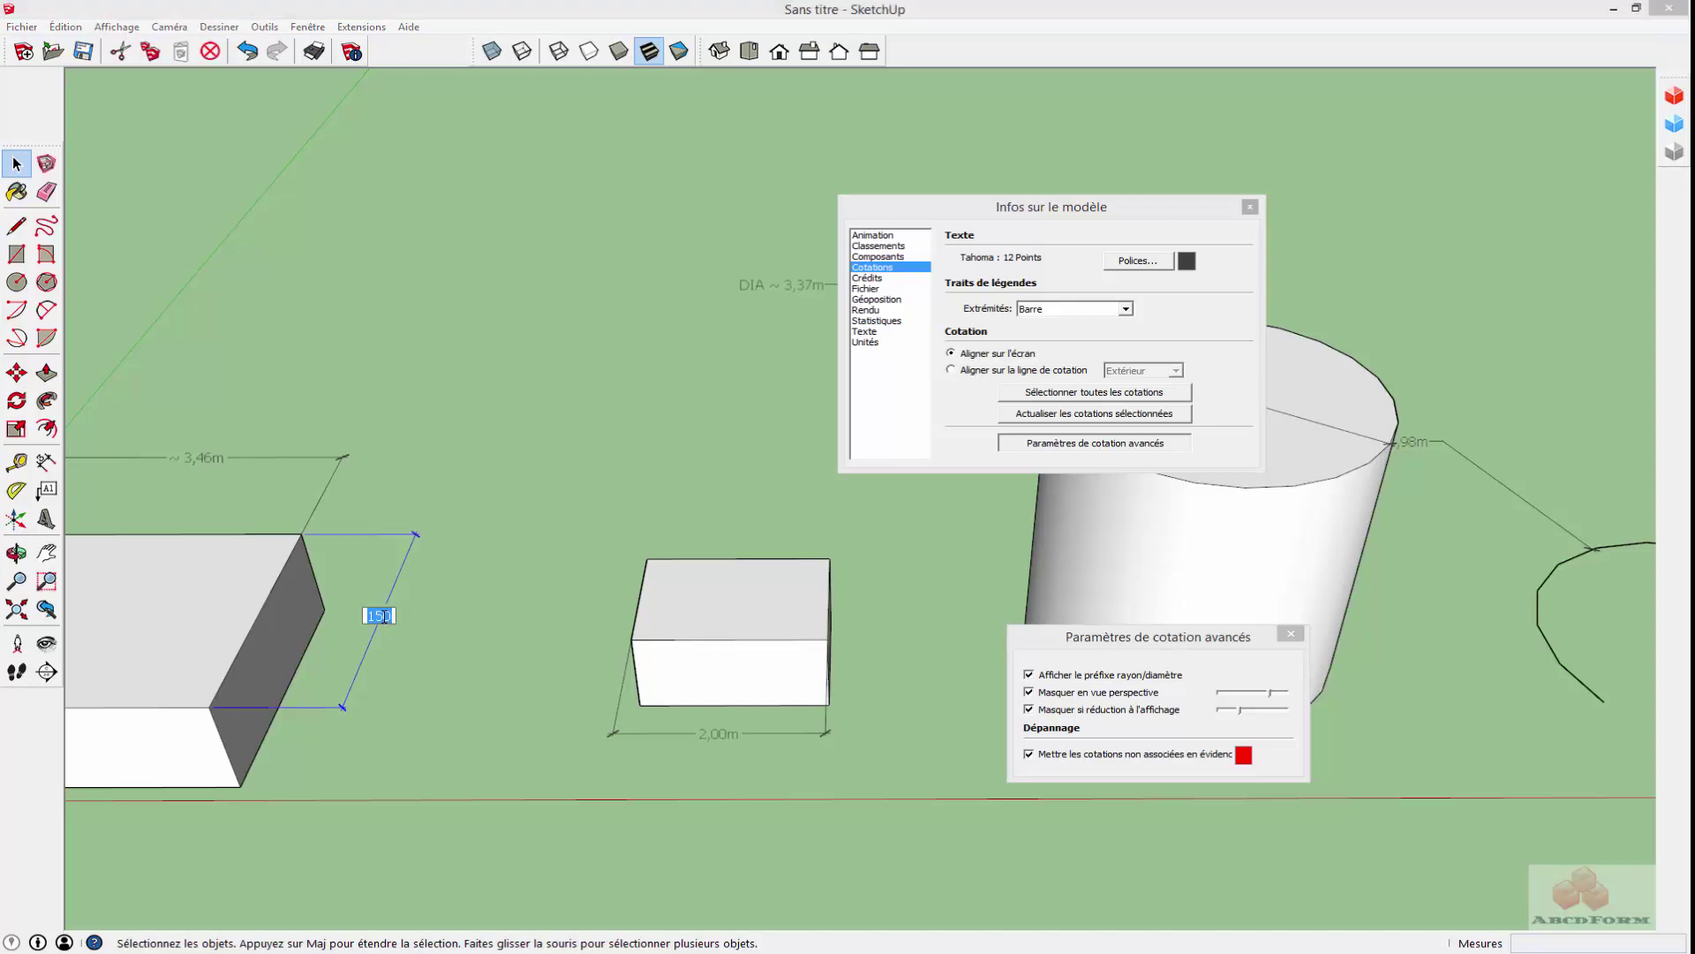
{"action": "key", "text": "BackSpace"}
{"action": "key", "text": "Return"}
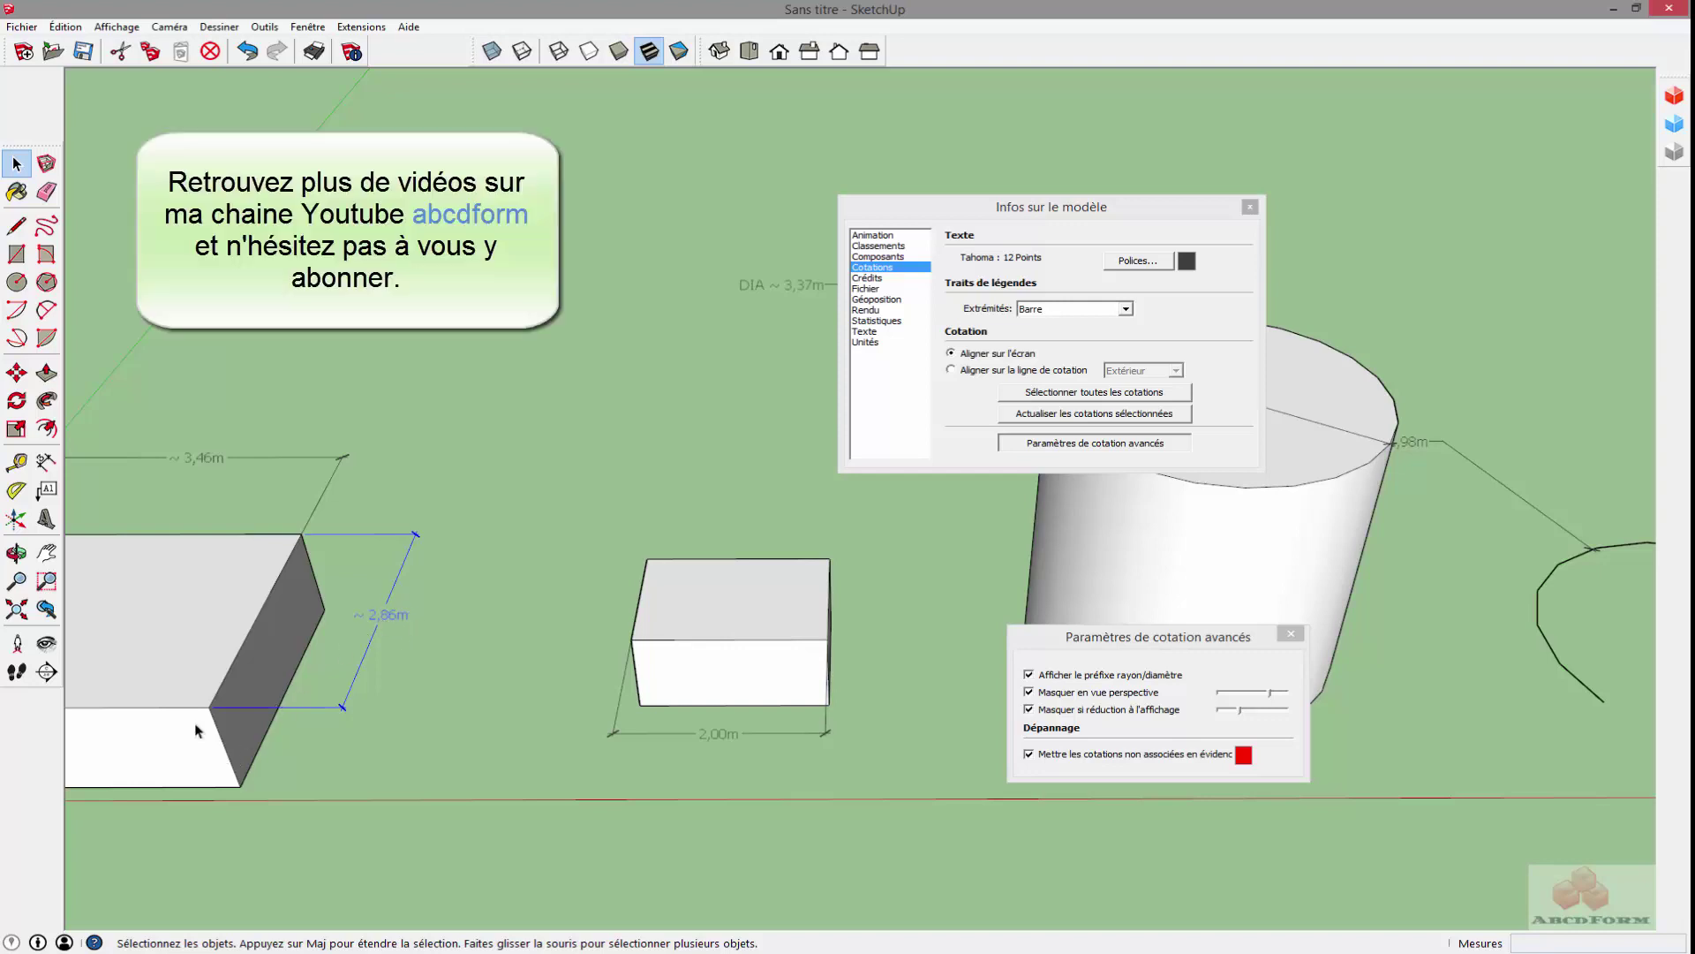
- Push/pull the box's front face 1,70 m so the dimension reads ~4,56m
{"action": "middle_click_drag", "start_coordinate": [193, 687], "coordinate": [124, 495]}
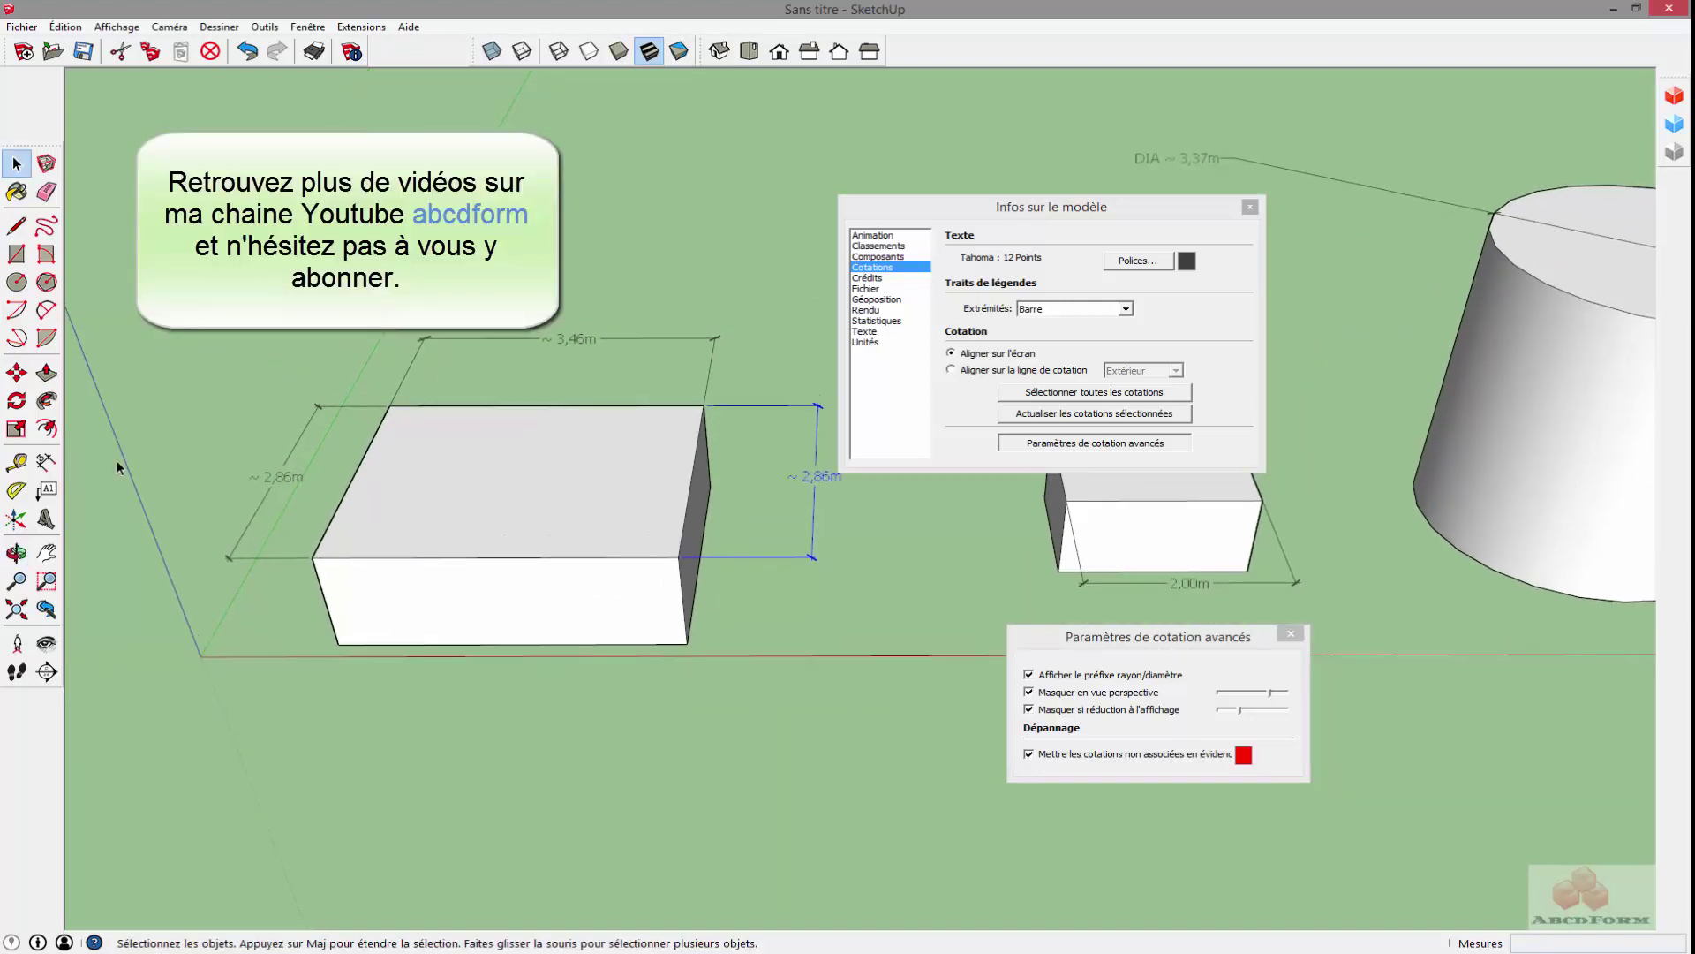
{"action": "left_click", "coordinate": [46, 372]}
{"action": "left_click", "coordinate": [376, 561]}
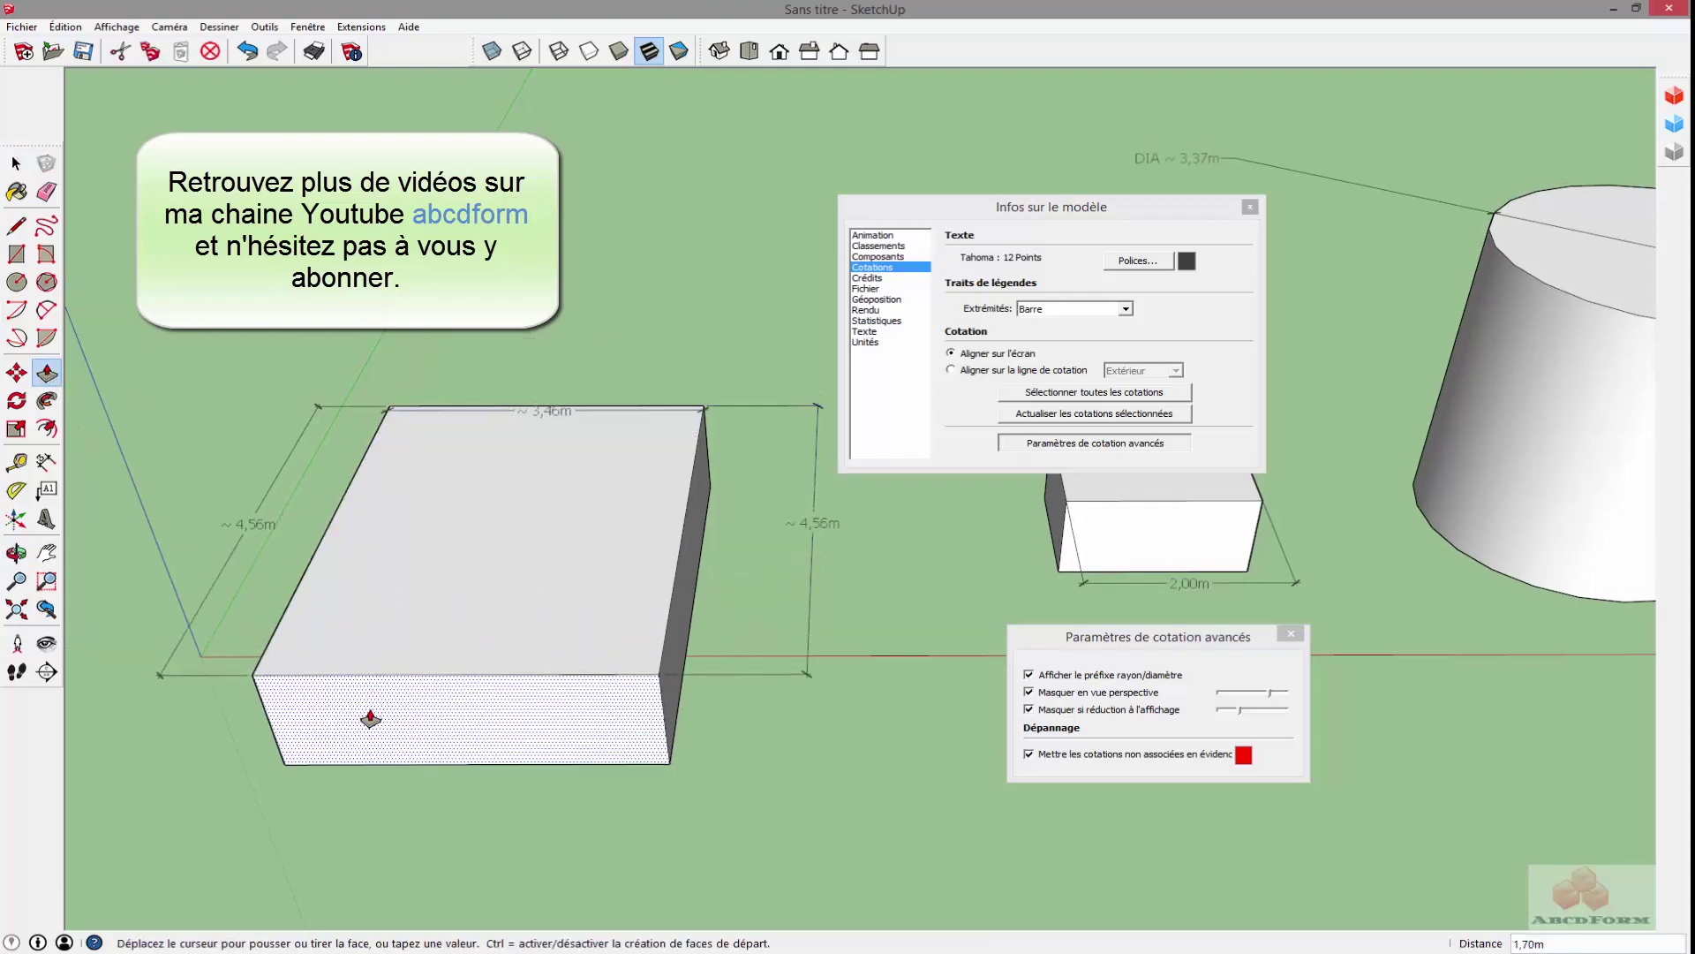